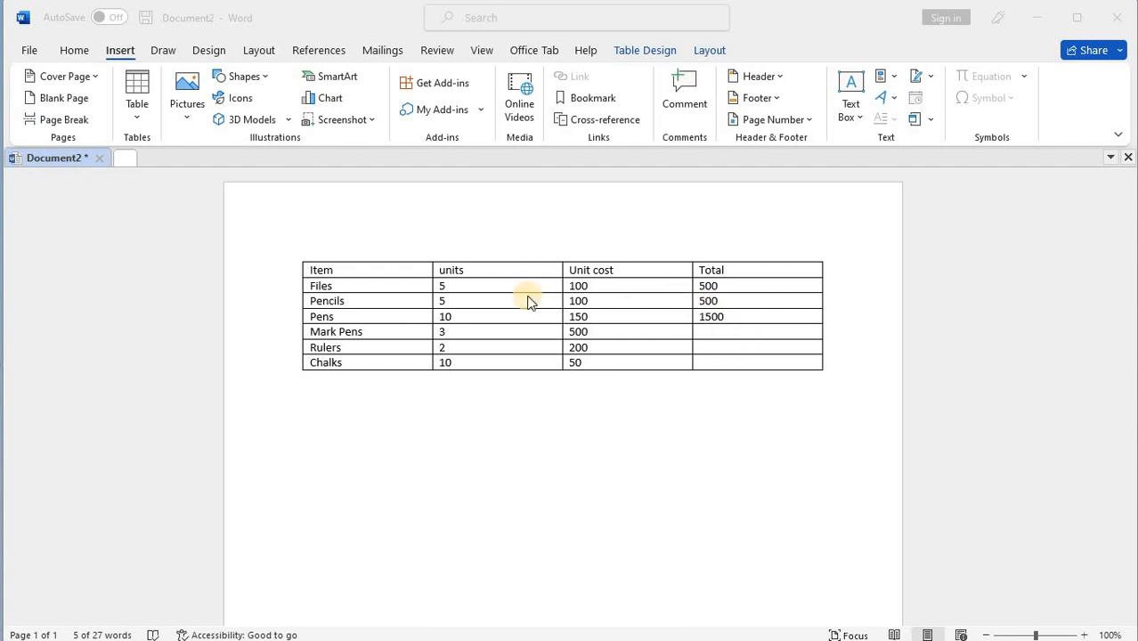
- Open a table formula for the Mark Pens row's Total cell and clear the default function, leaving only the equals sign
left_click(711, 331)
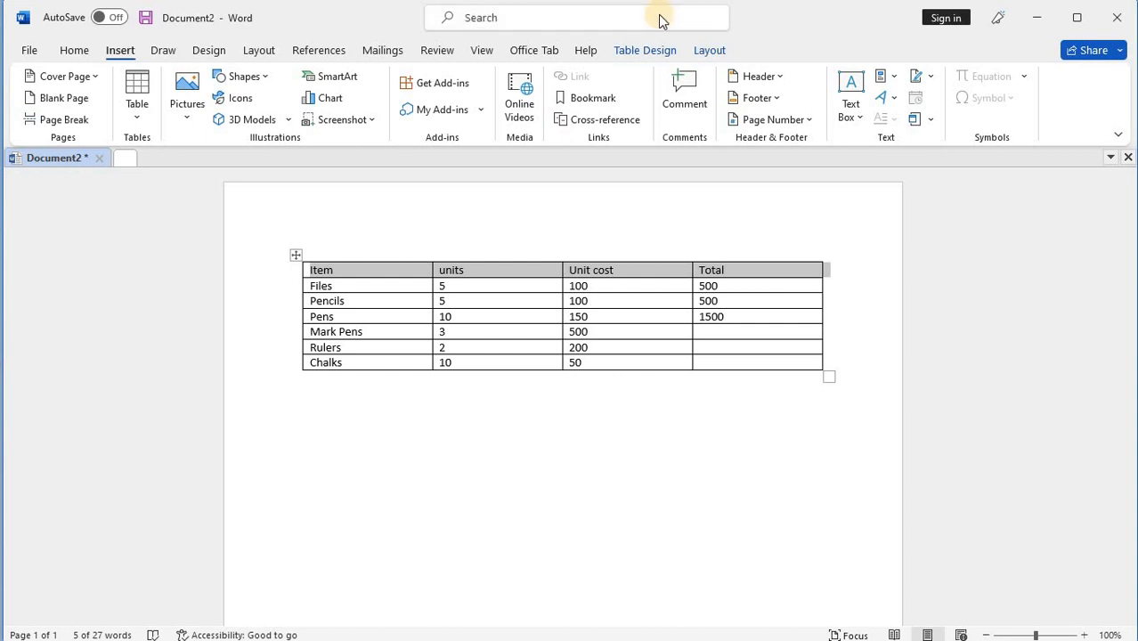
right_click(713, 337)
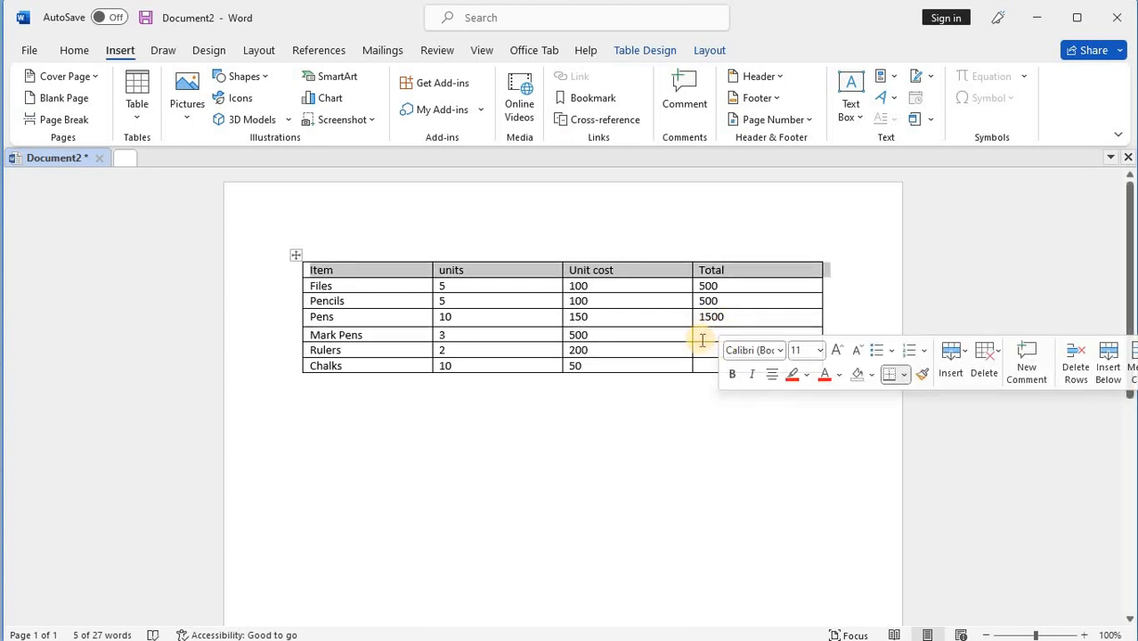
left_click(706, 337)
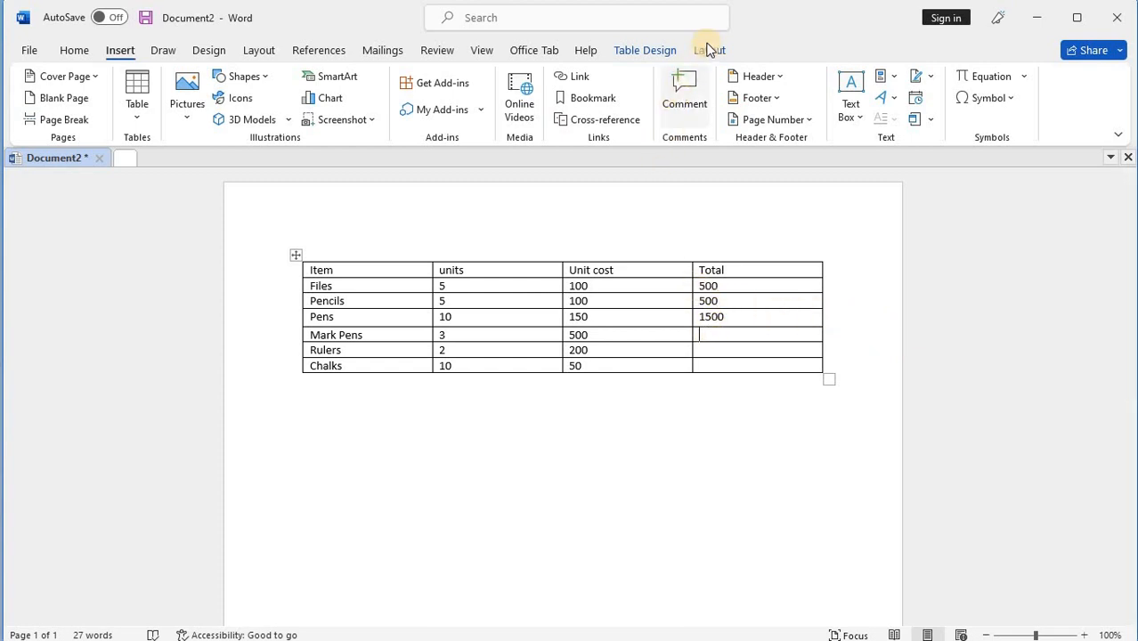
left_click(264, 51)
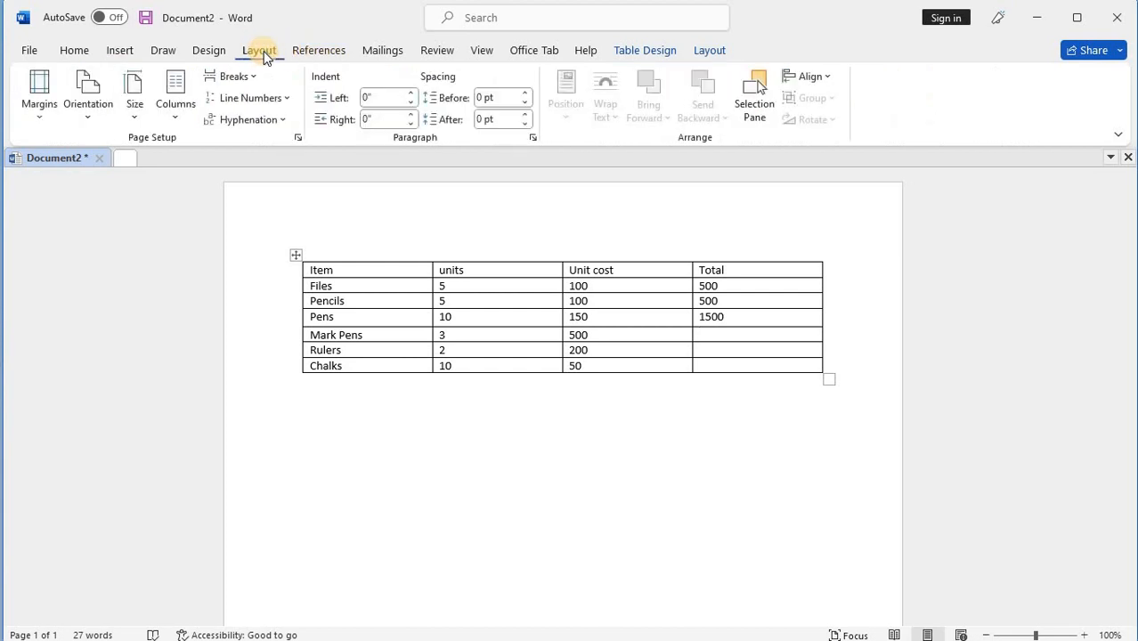
left_click(709, 51)
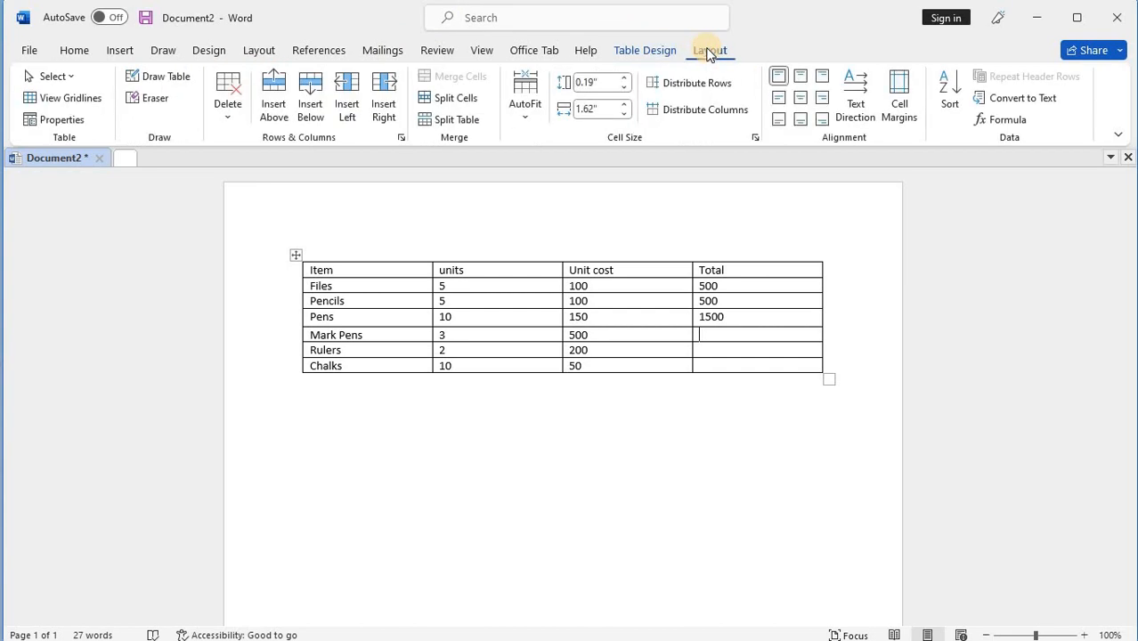
left_click(1005, 121)
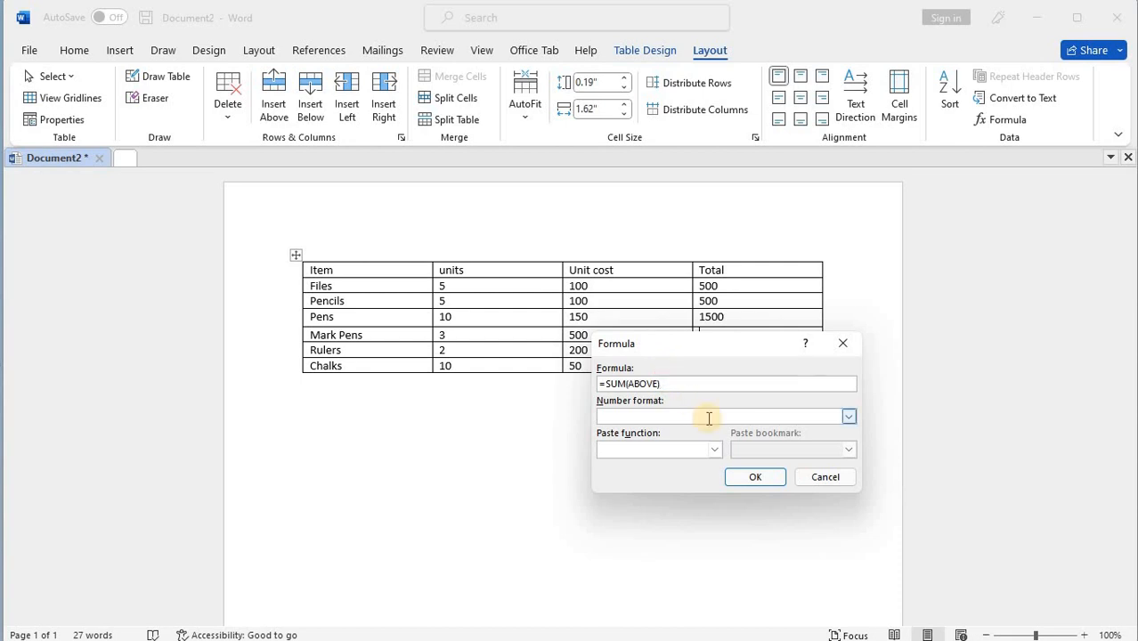
key("BackSpace")
key("BackSpace")
key("BackSpace")
key("BackSpace")
key("BackSpace")
key("BackSpace")
key("BackSpace")
key("BackSpace")
key("BackSpace")
key("BackSpace")
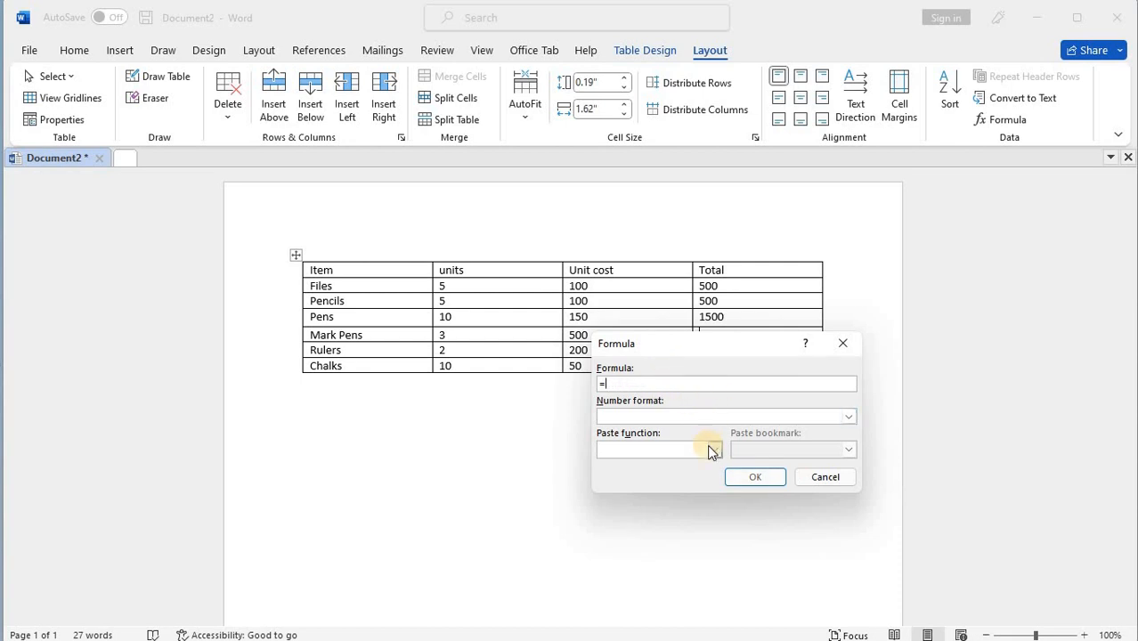
- Choose the PRODUCT function with LEFT as its argument and insert the formula =PRODUCT(LEFT) into the Mark Pens Total cell
left_click(716, 453)
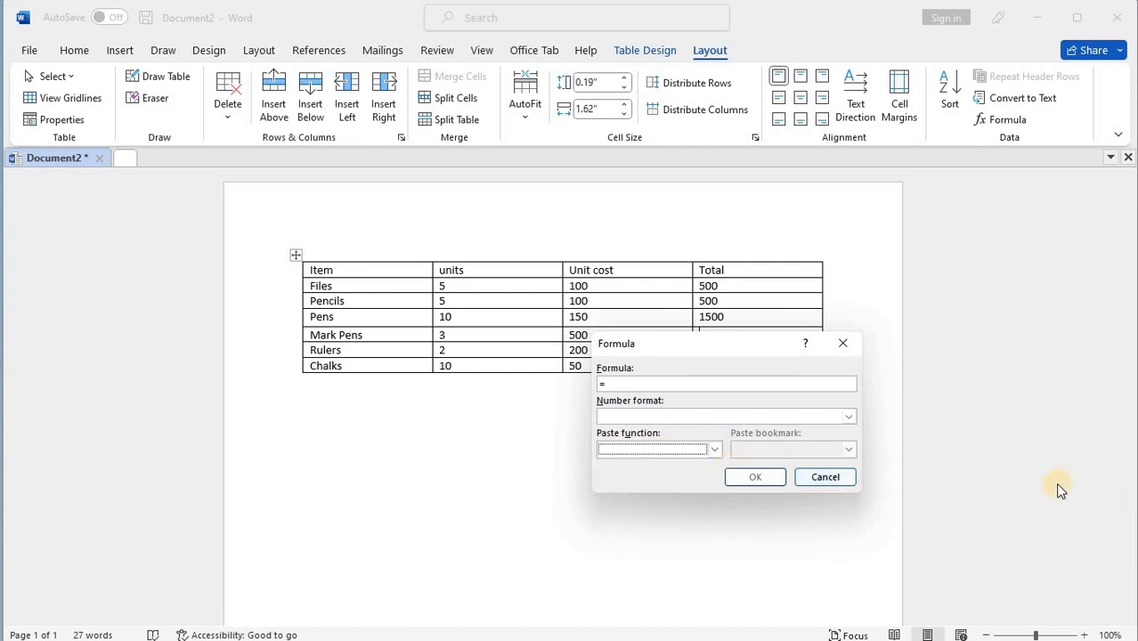
left_click(713, 449)
scroll(673, 502, "down", 1)
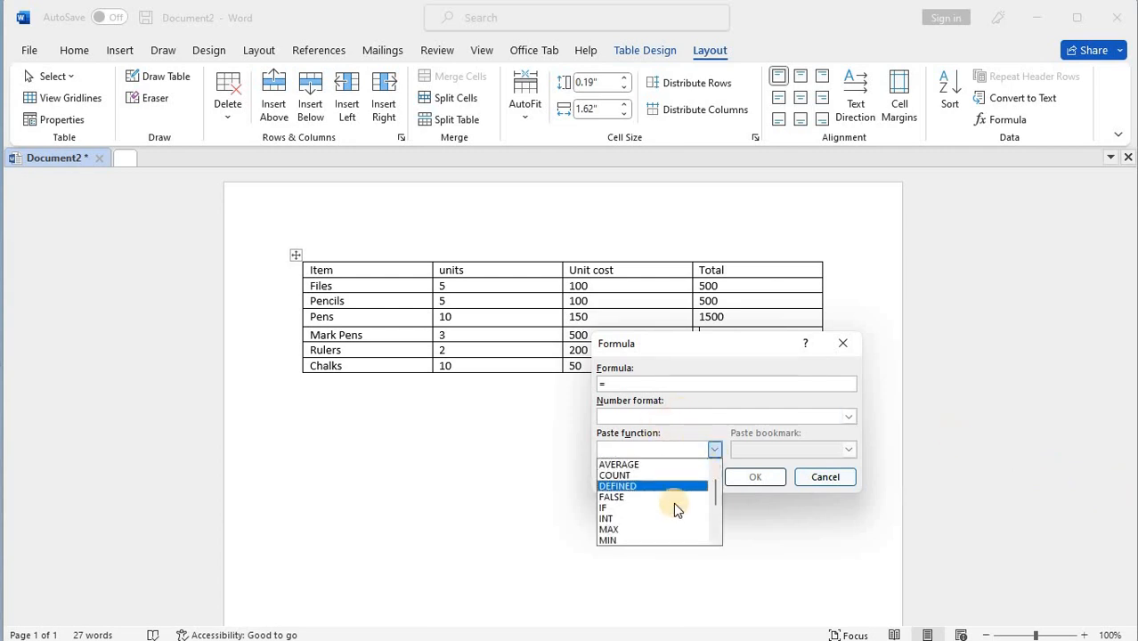
scroll(674, 502, "down", 3)
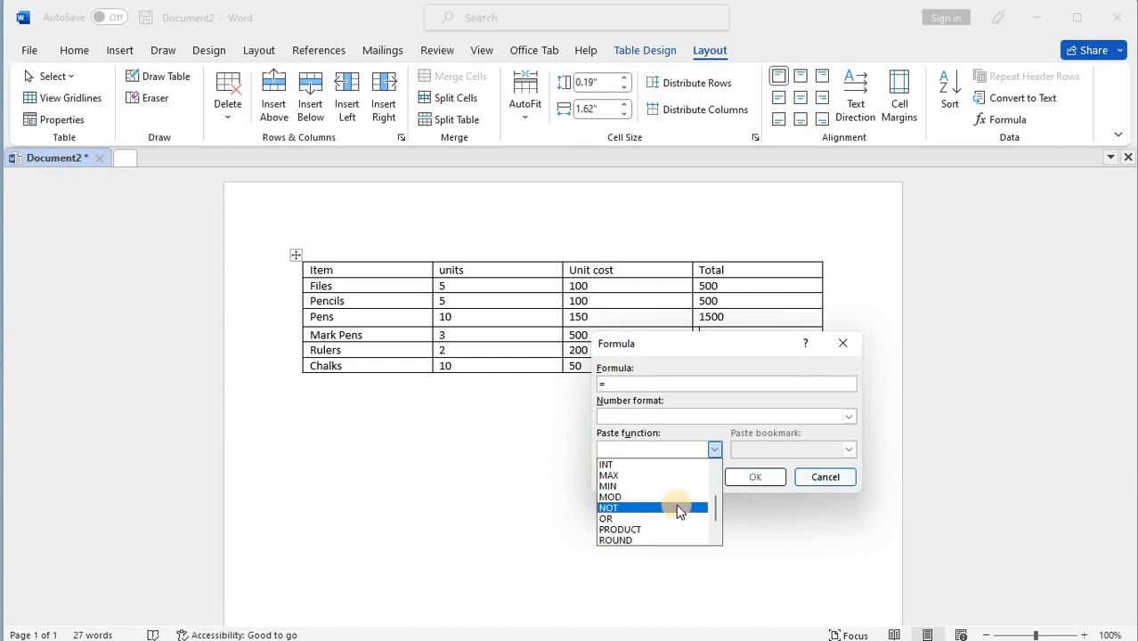
scroll(676, 504, "down", 1)
scroll(673, 497, "up", 3)
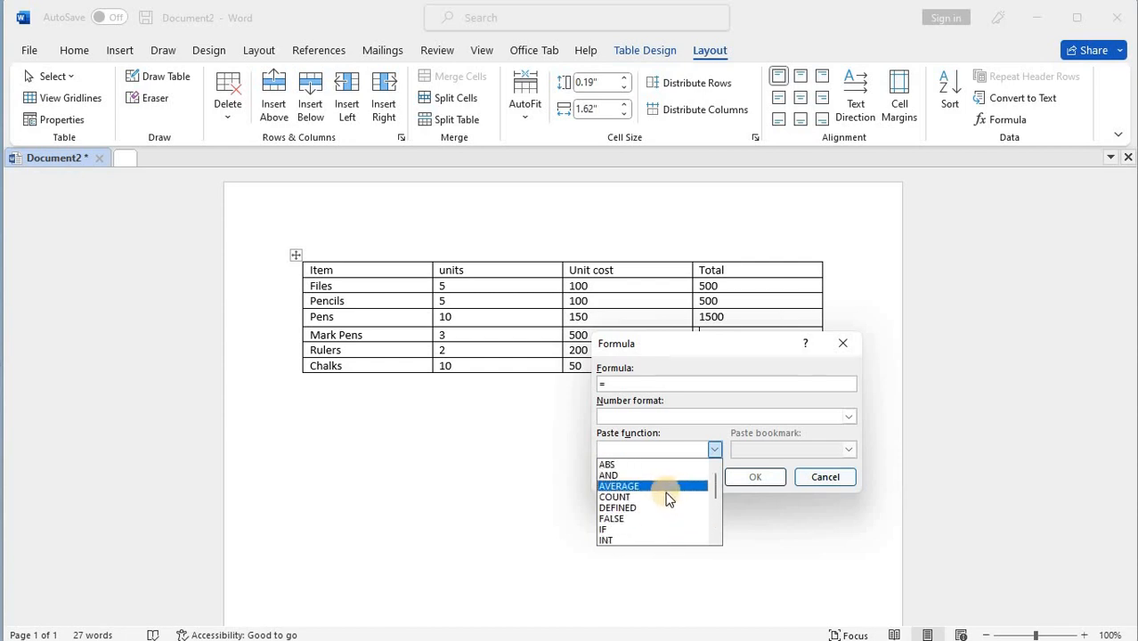
scroll(674, 501, "down", 1)
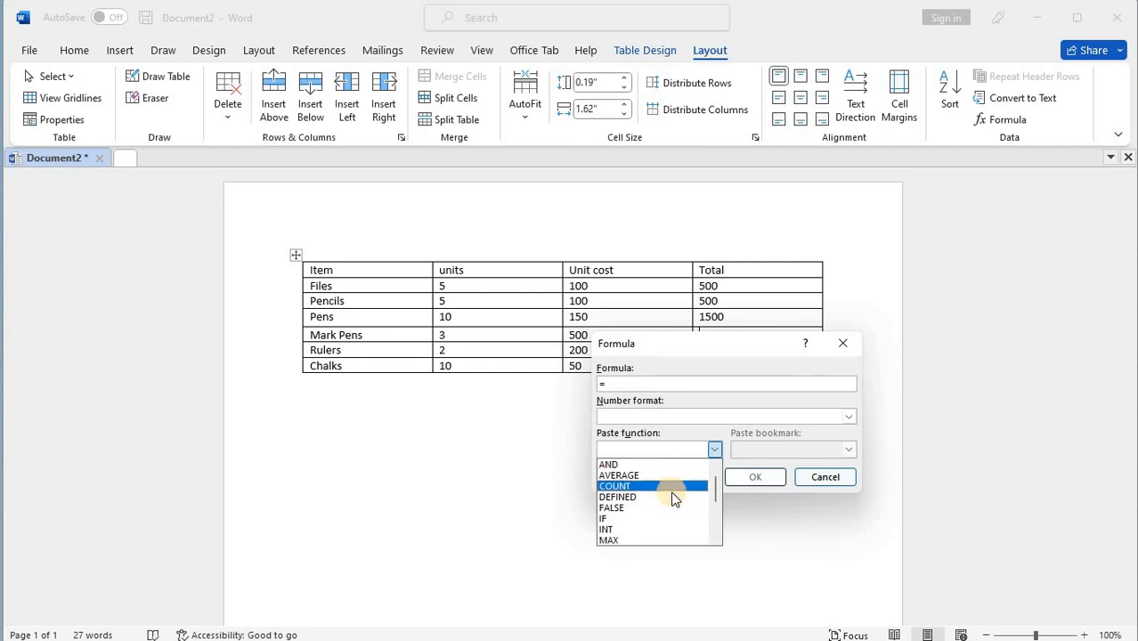
scroll(673, 501, "down", 5)
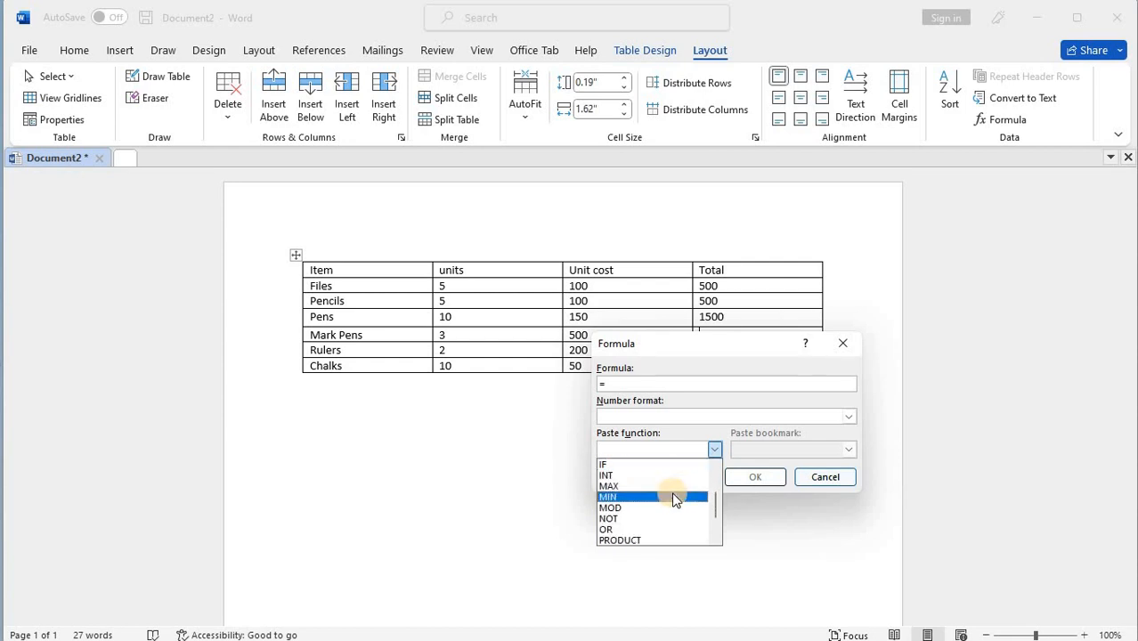
scroll(674, 501, "down", 3)
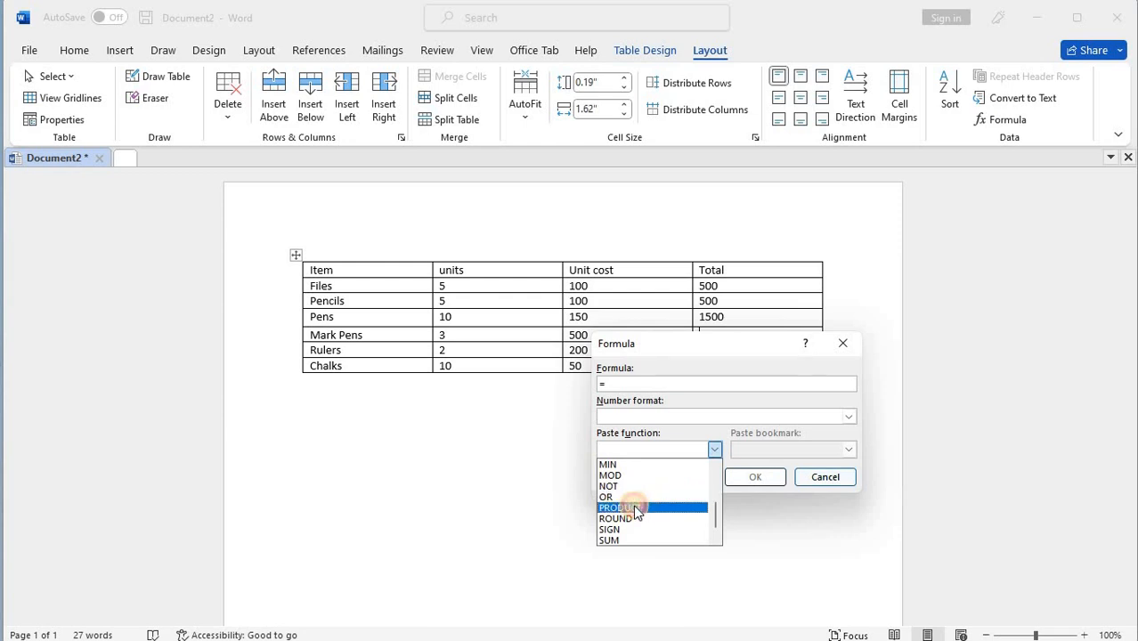
left_click(635, 508)
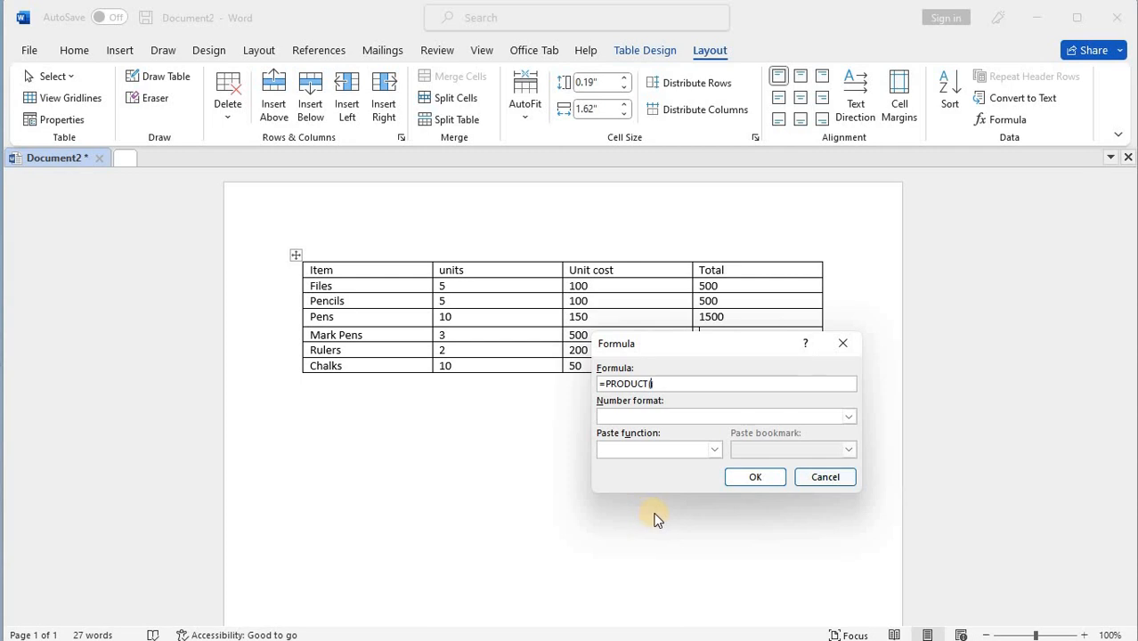
type("LEFT)")
left_click(755, 479)
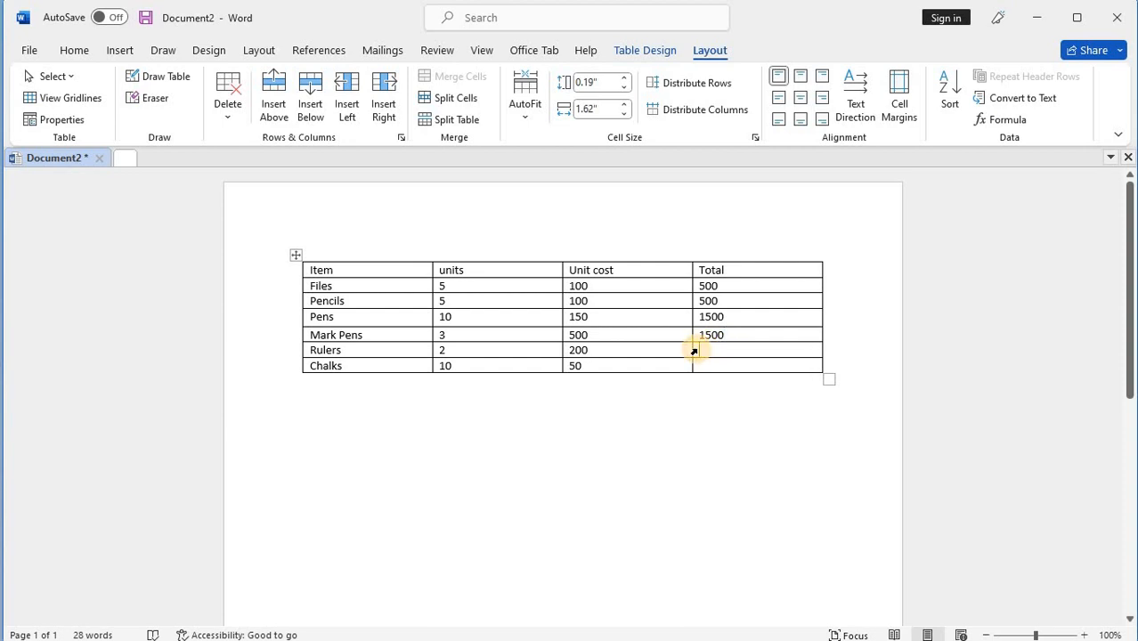
- Calculate the Rulers row's Total by replacing the default formula with =PRODUCT(LEFT)
left_click(1017, 127)
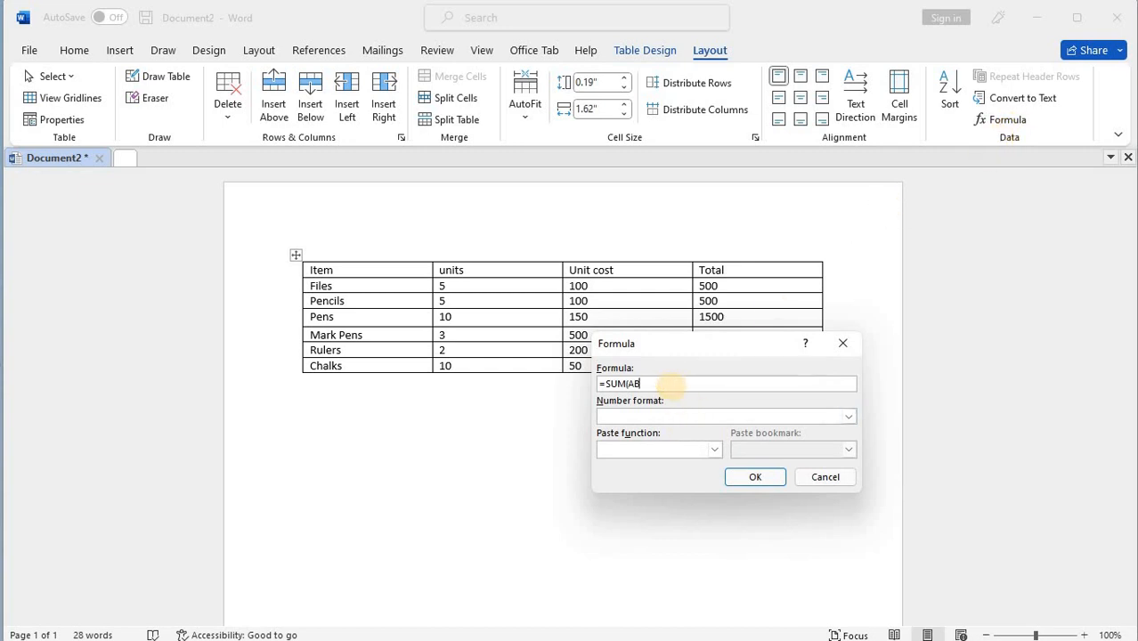
key("BackSpace")
key("BackSpace")
key("BackSpace")
key("BackSpace")
key("BackSpace")
key("BackSpace")
key("BackSpace")
left_click(714, 450)
scroll(656, 512, "down", 2)
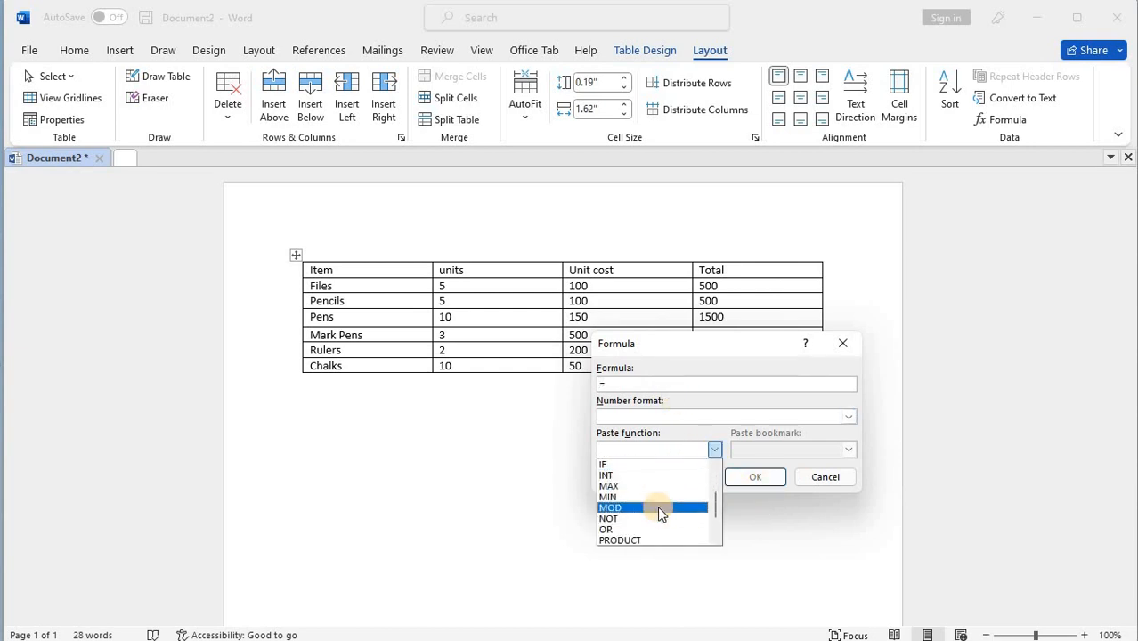
left_click(635, 517)
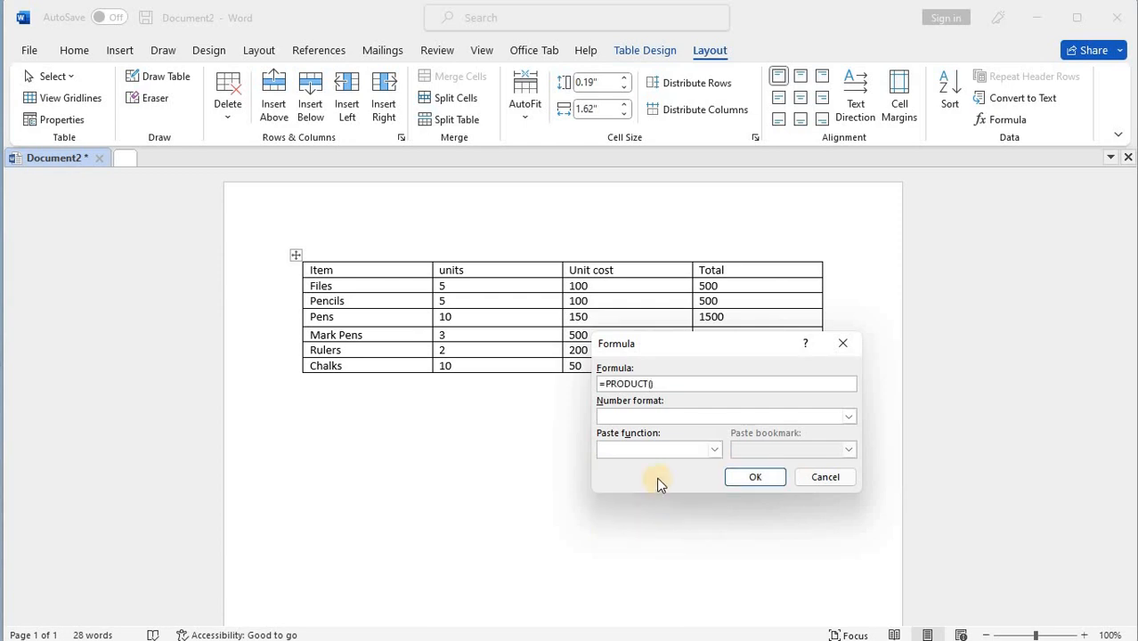
type("LEFT")
left_click(753, 478)
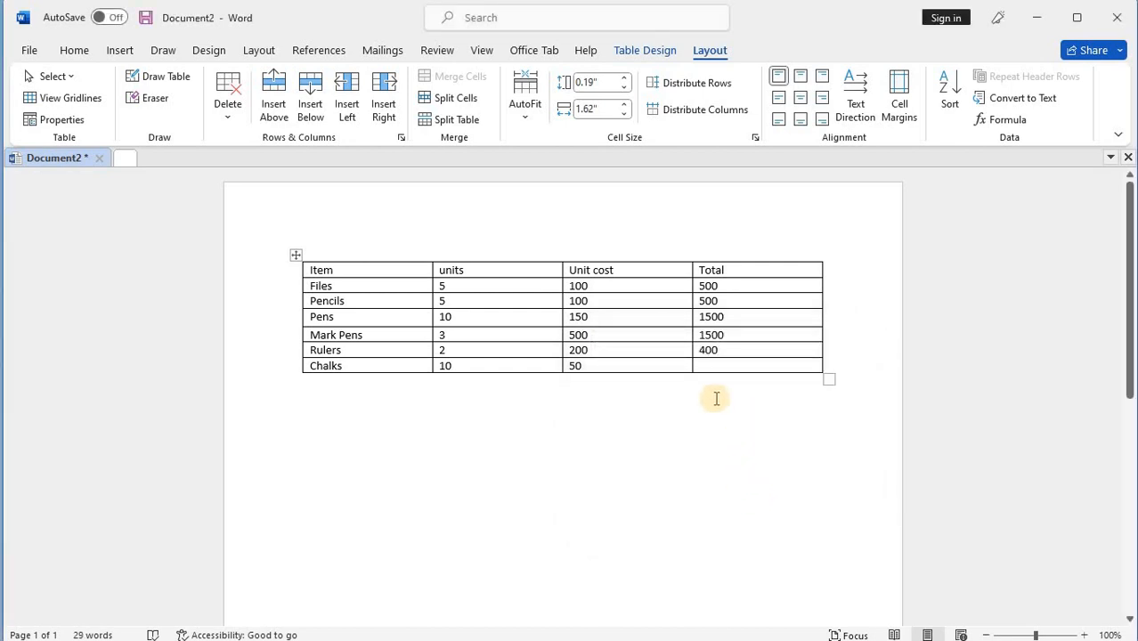
left_click(717, 363)
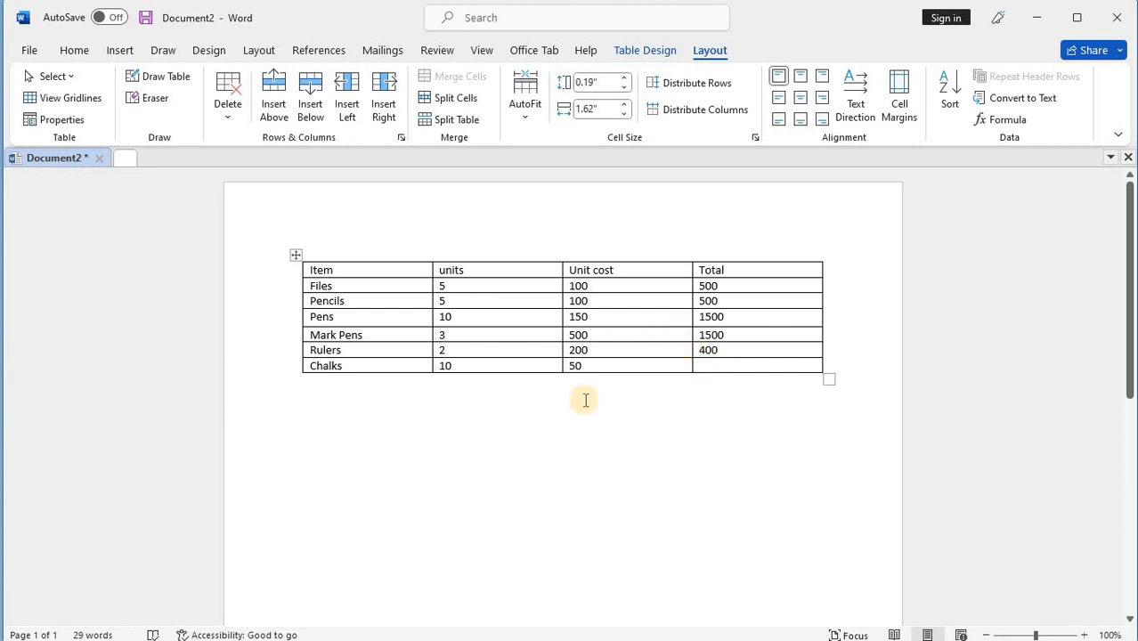
scroll(586, 400, "down", 2)
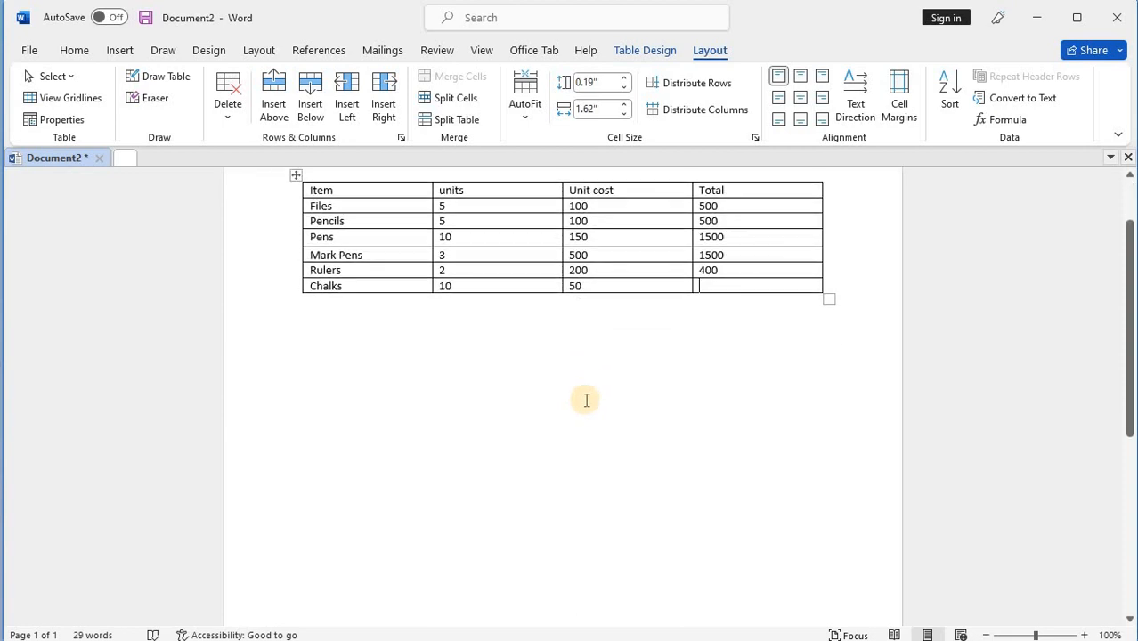
scroll(586, 400, "up", 1)
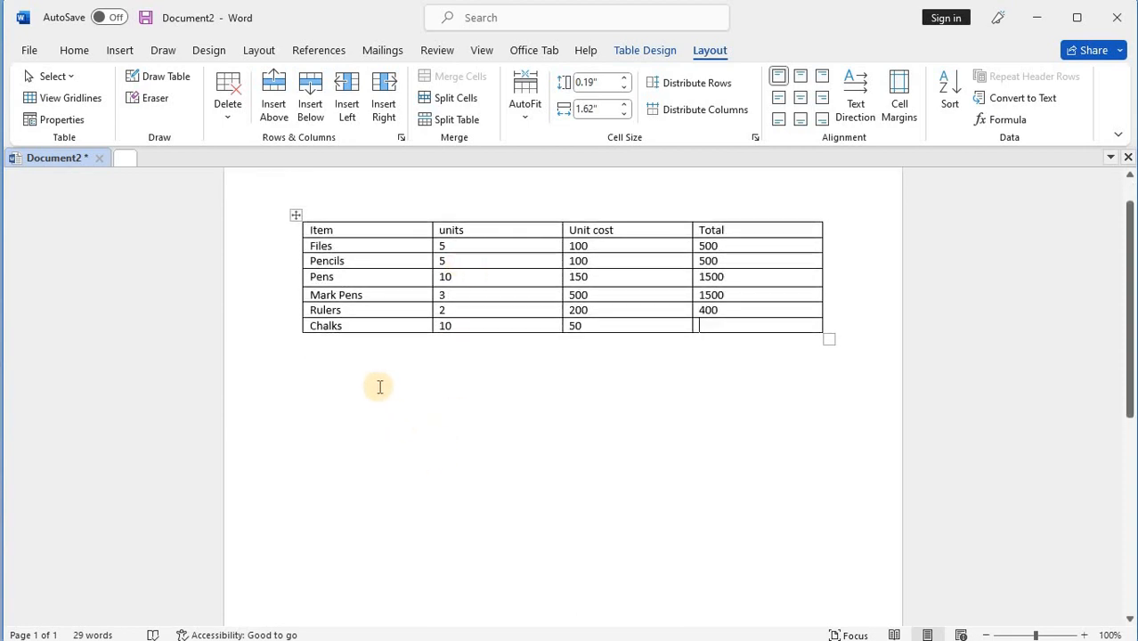
left_click(312, 363)
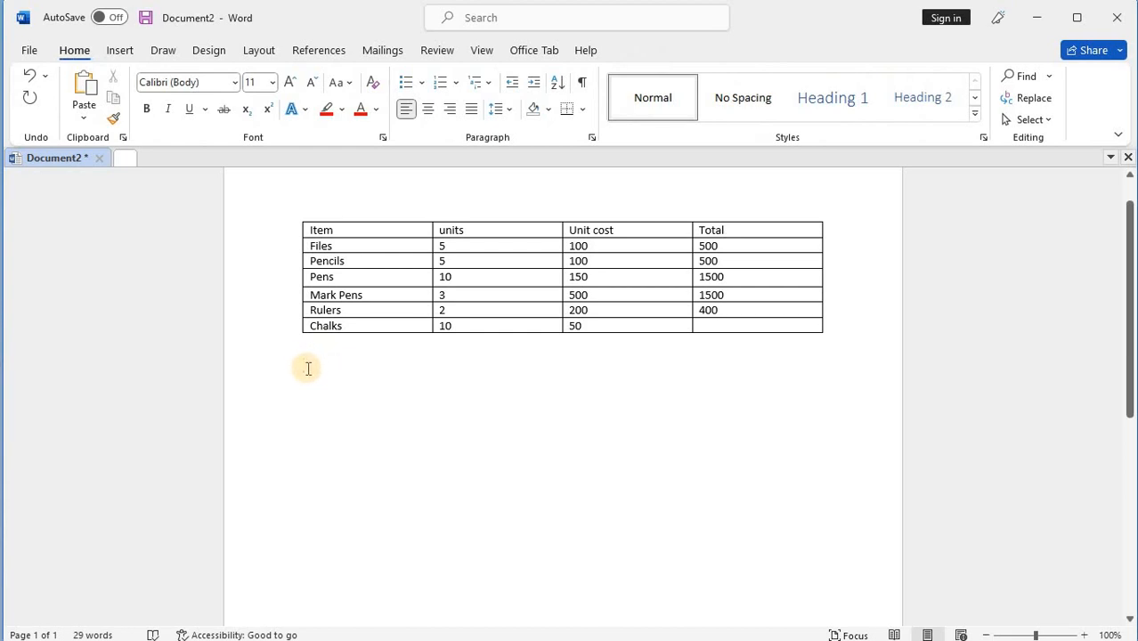
left_click(445, 260)
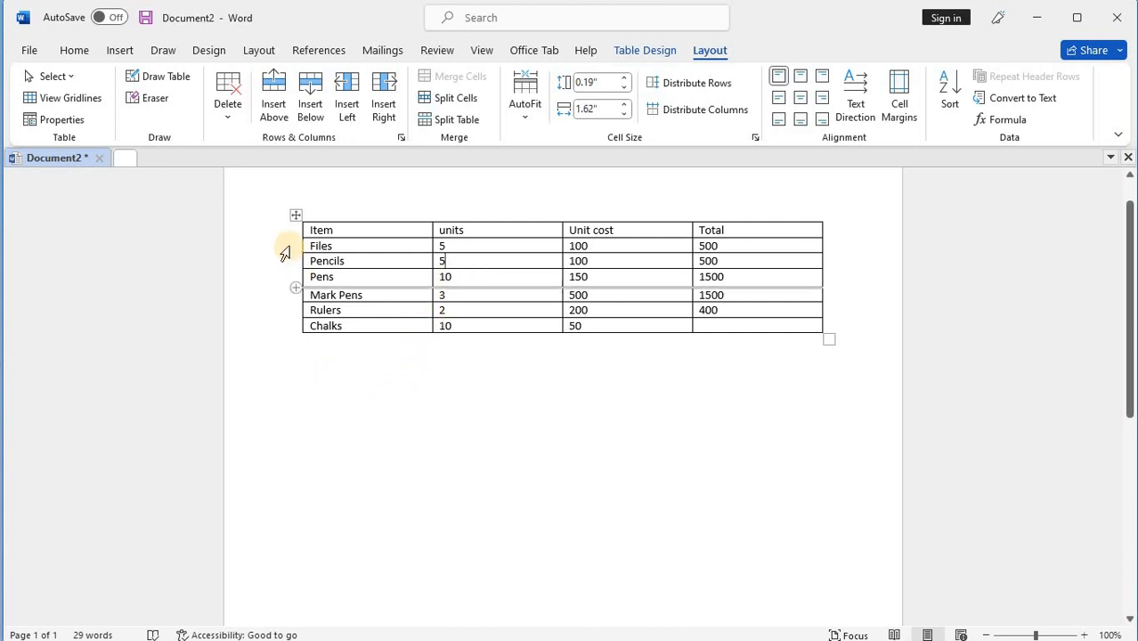
- Start inserting a chart on the blank line below the table and choose the Pie chart type
left_click(305, 360)
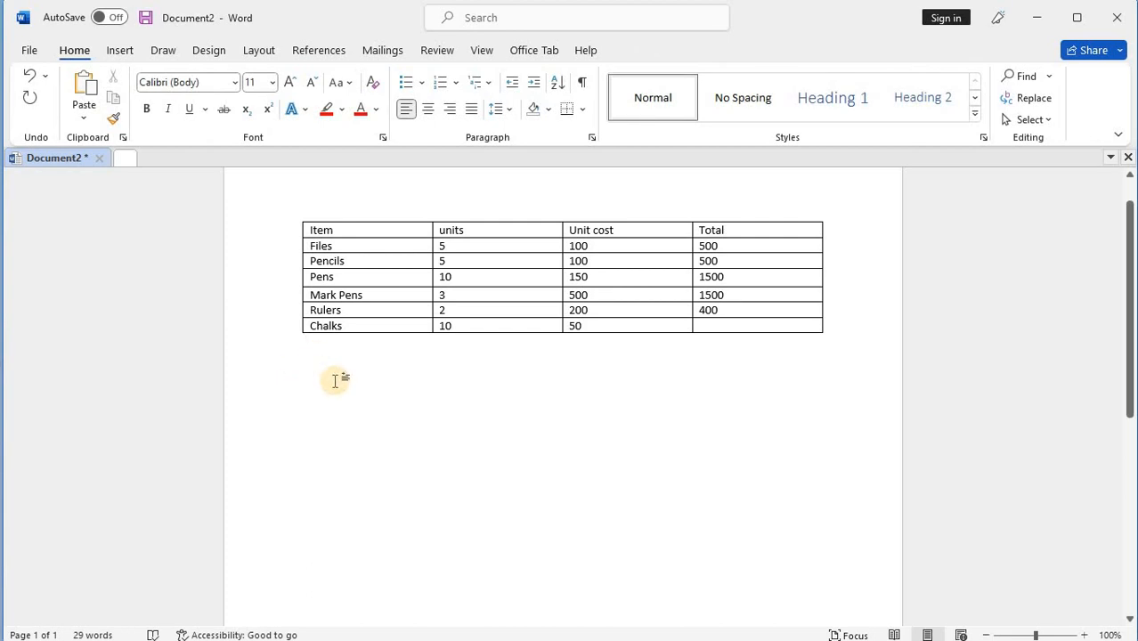
left_click(119, 52)
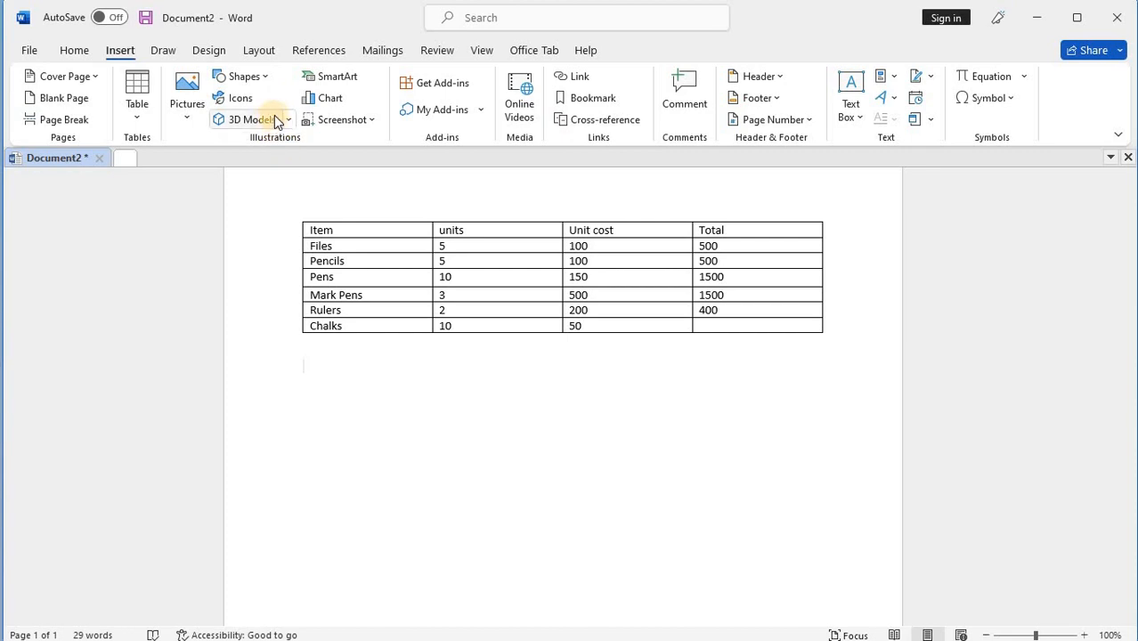
left_click(327, 98)
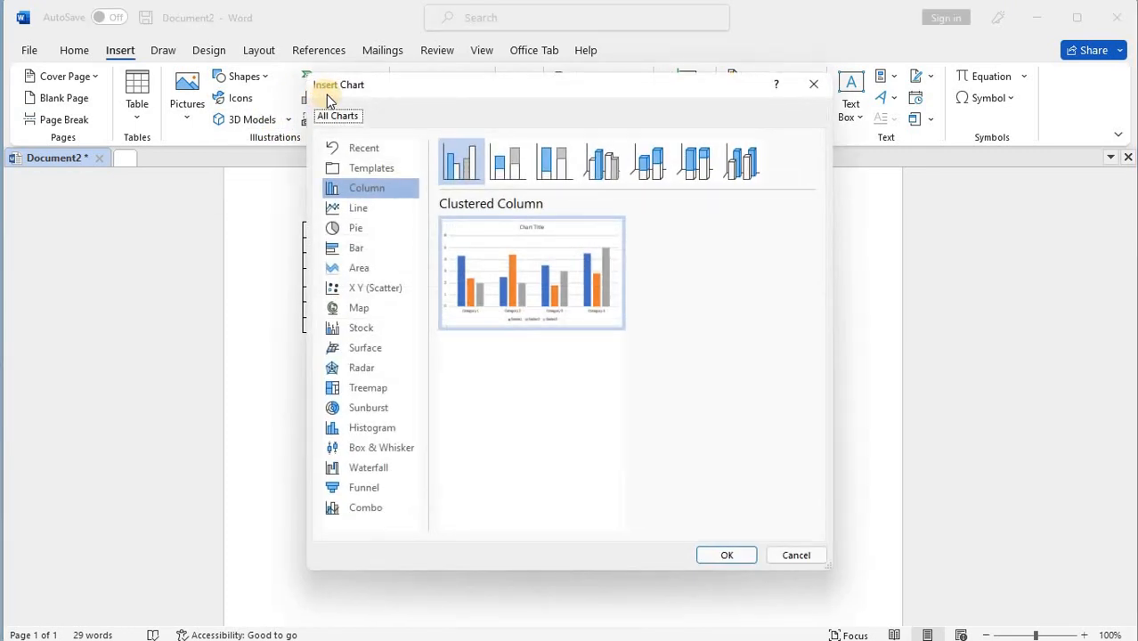
left_click(368, 232)
left_click(463, 167)
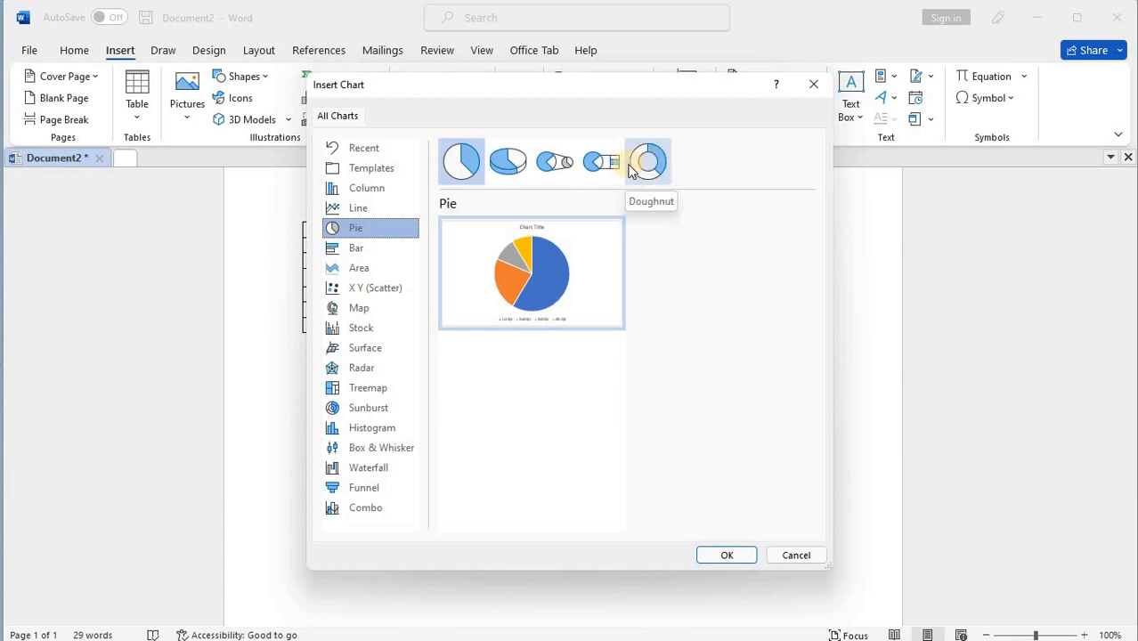
- Compare the Pie and 3-D Pie previews and insert the 3-D Pie chart into the document
left_click(500, 168)
mouse_move(483, 278)
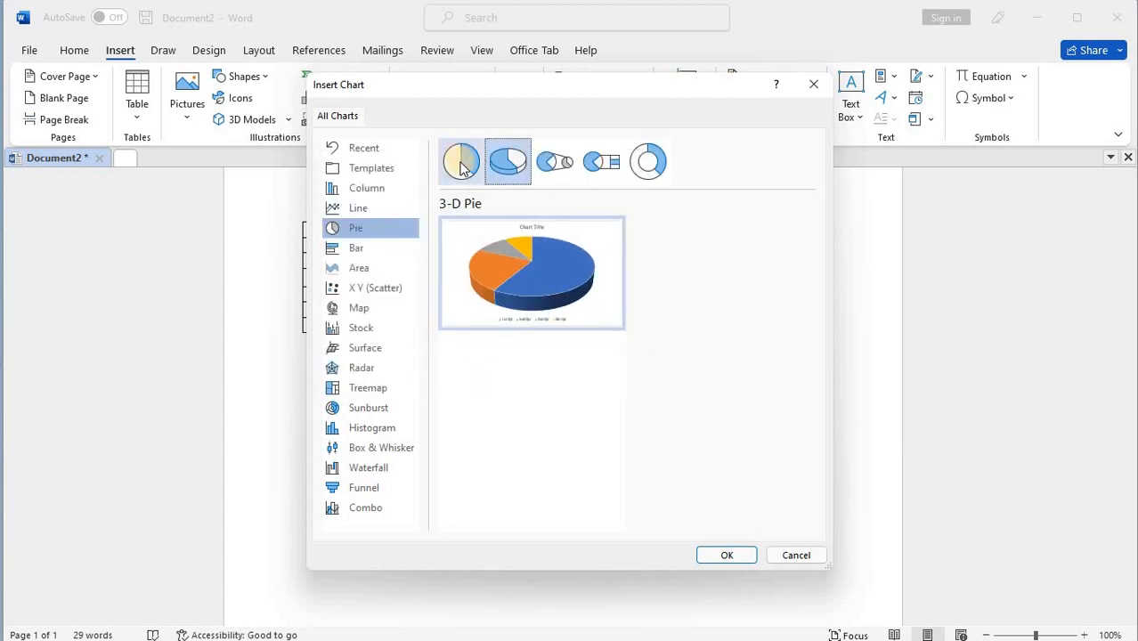
left_click(461, 166)
mouse_move(522, 289)
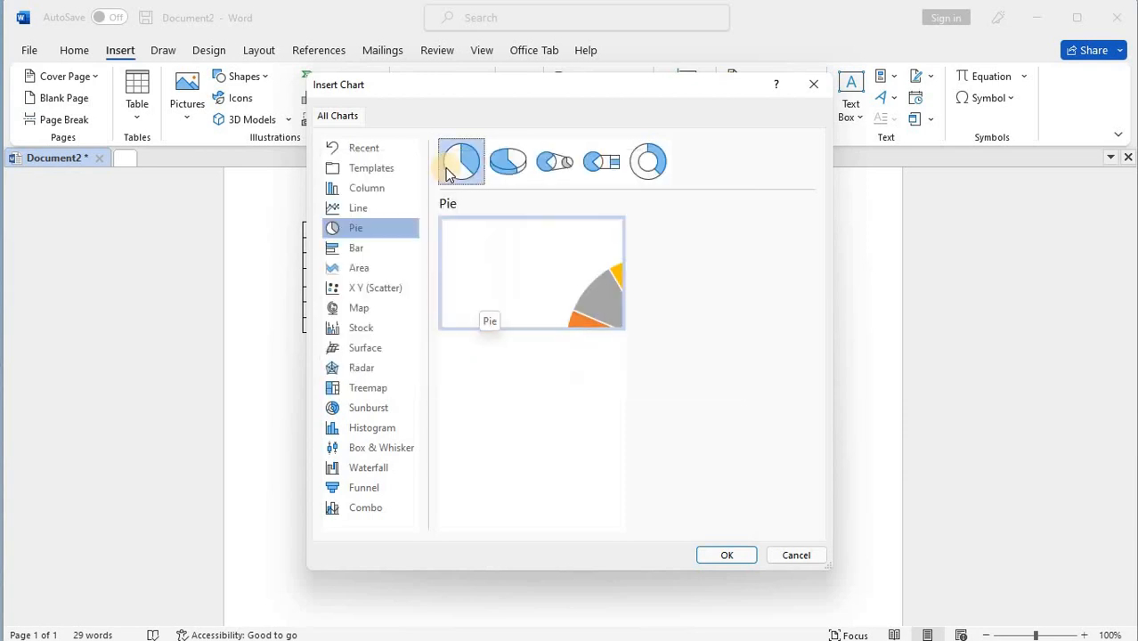
left_click(504, 175)
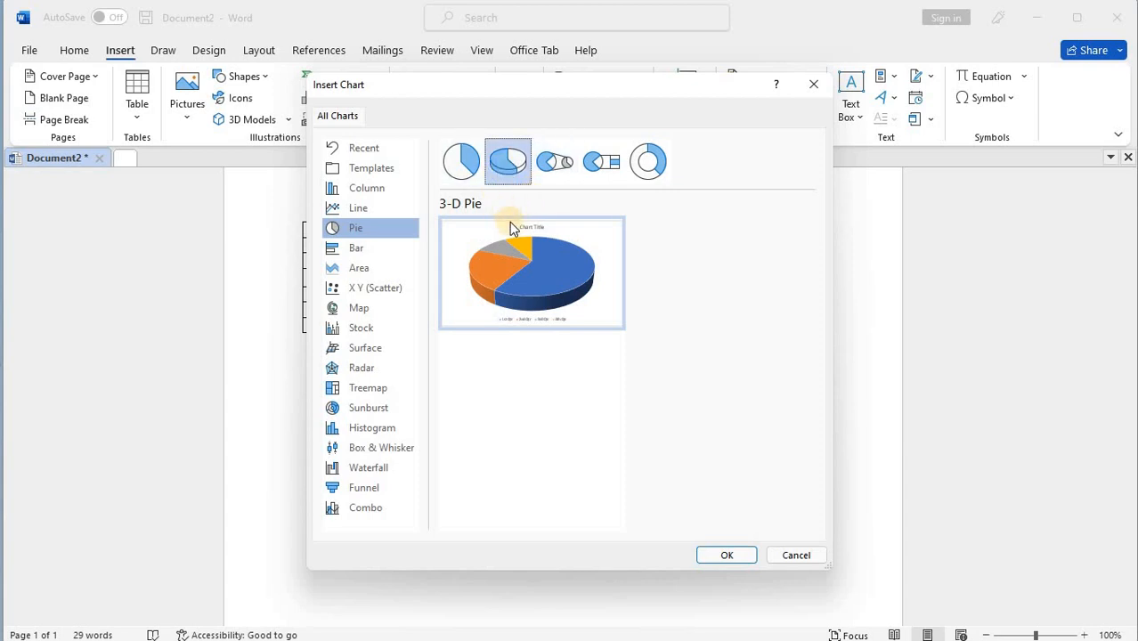
mouse_move(528, 280)
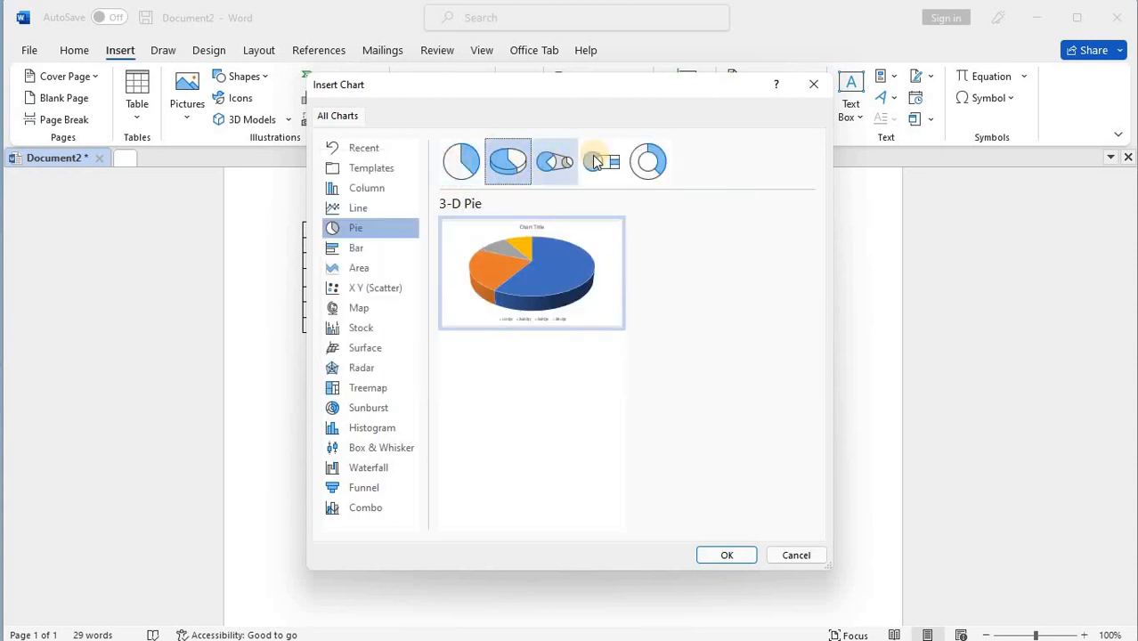
mouse_move(546, 254)
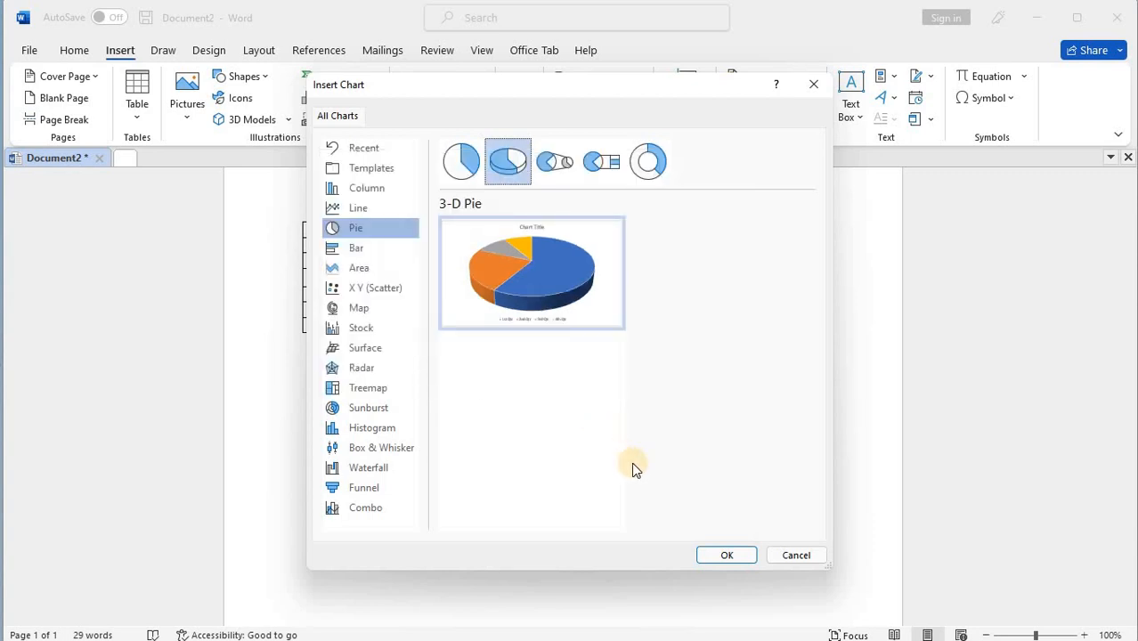
left_click(729, 556)
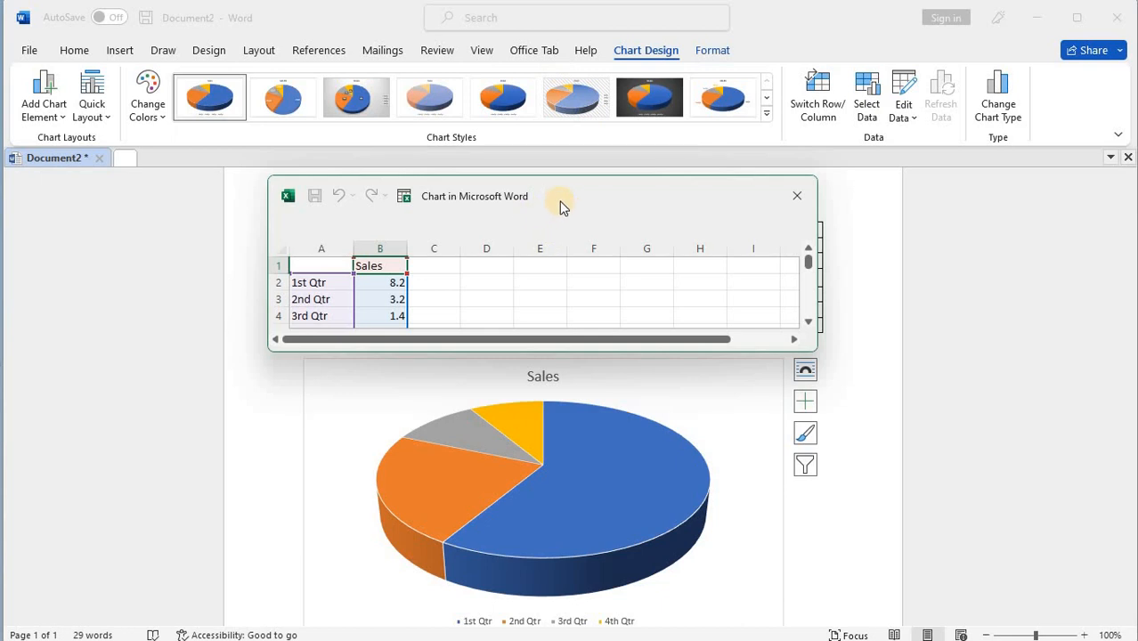
- Move the chart data window clear of the document table and copy the table's Item column
left_click_drag(561, 207, 895, 221)
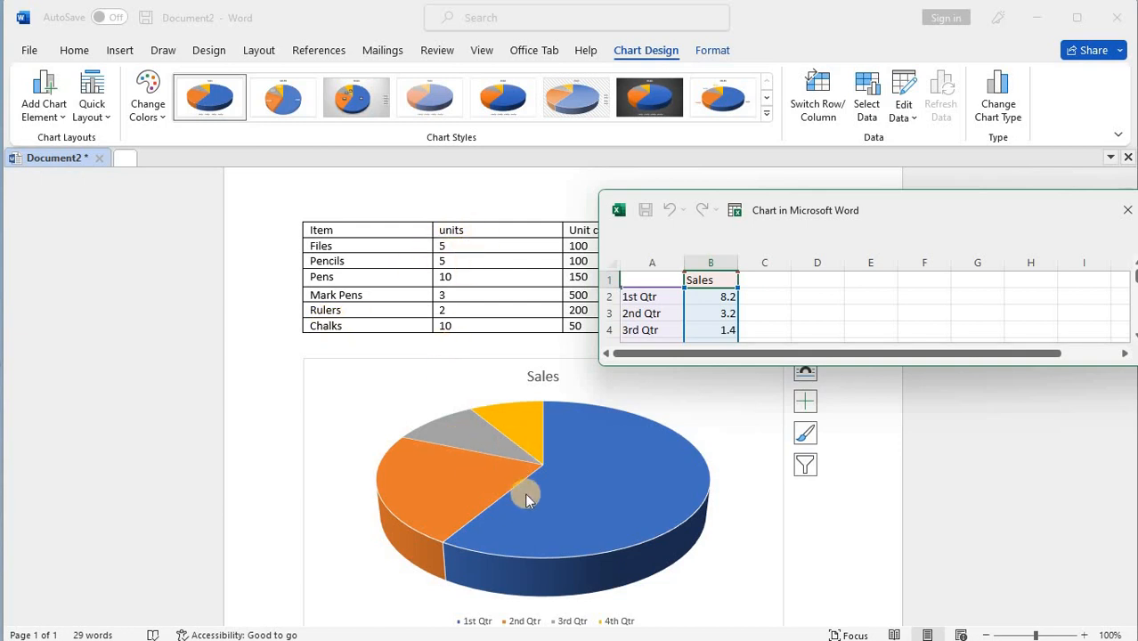
left_click(327, 214)
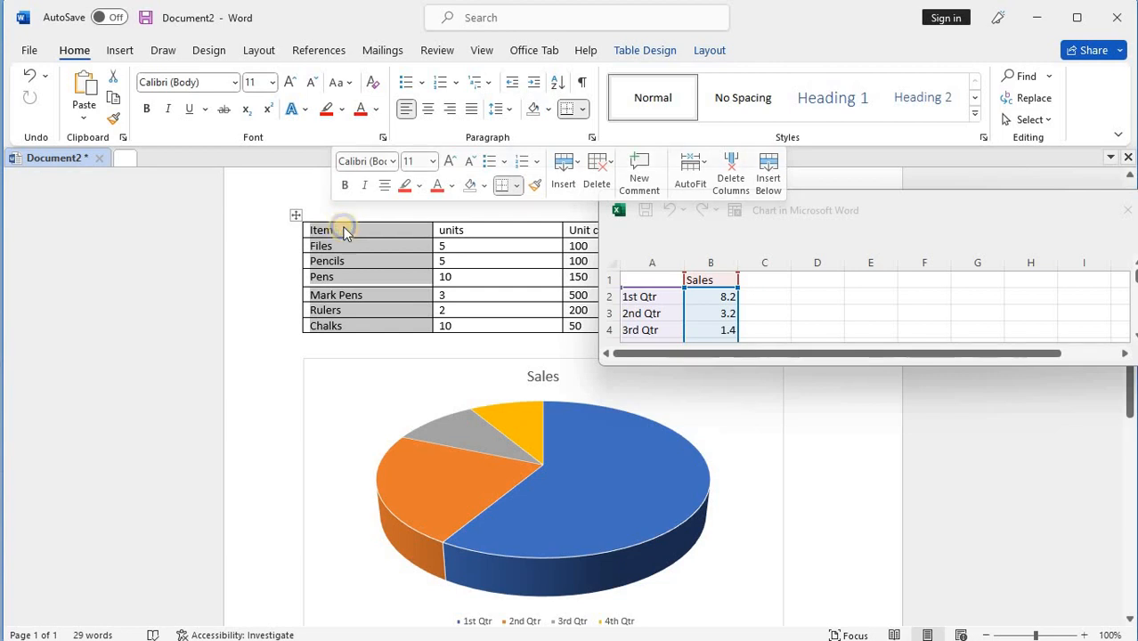
right_click(340, 228)
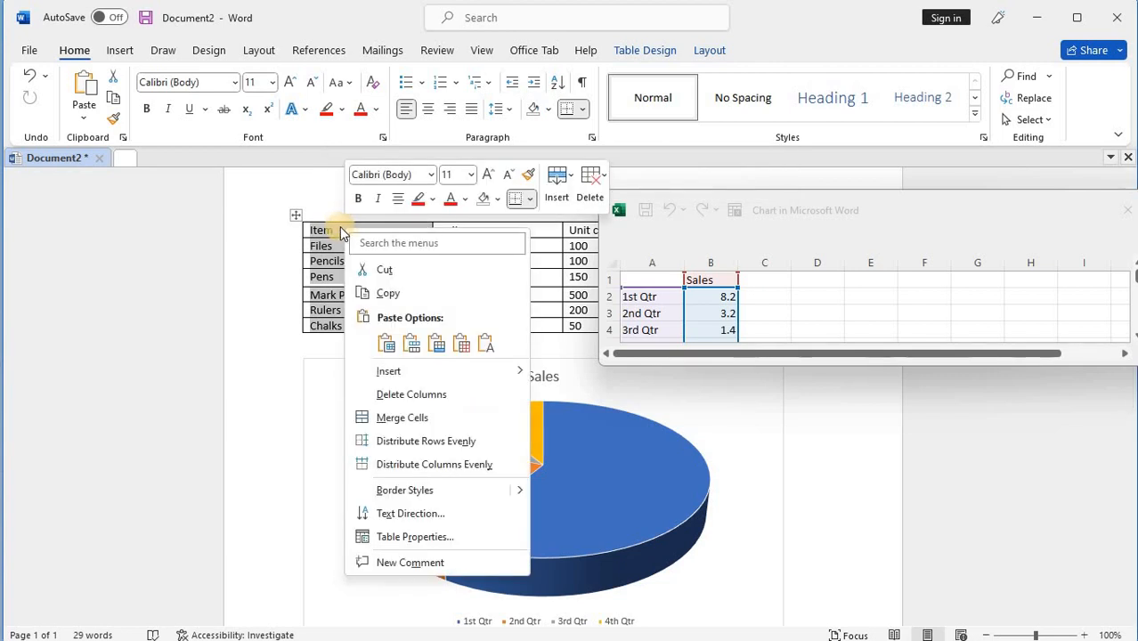
left_click(388, 295)
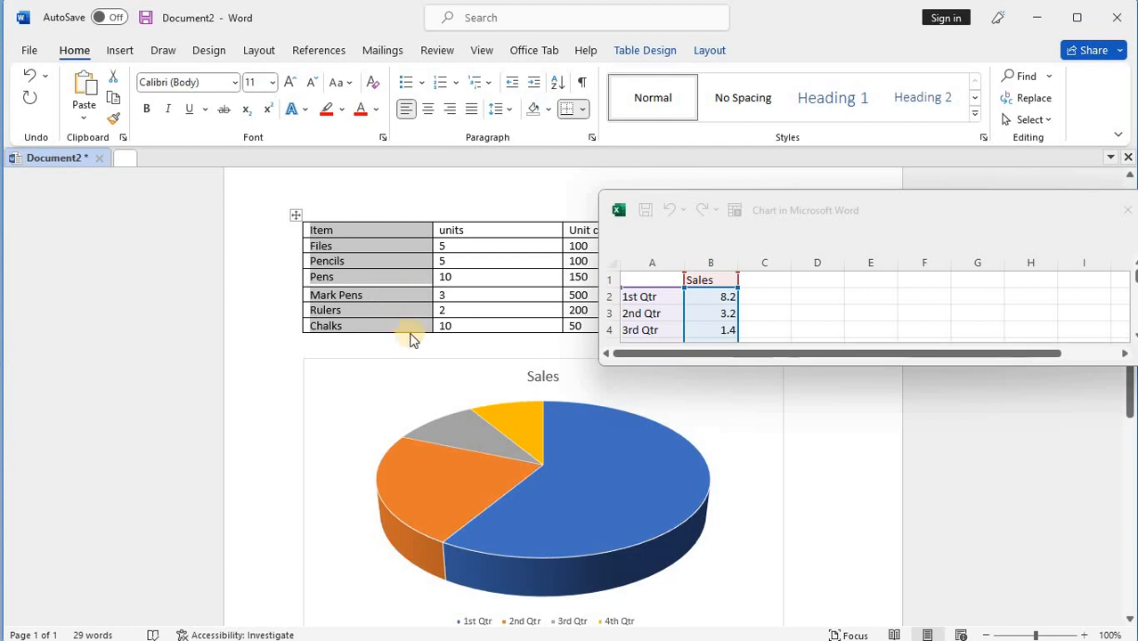
- Paste the copied Item column over column A of the chart data sheet, accepting the size mismatch
left_click(652, 263)
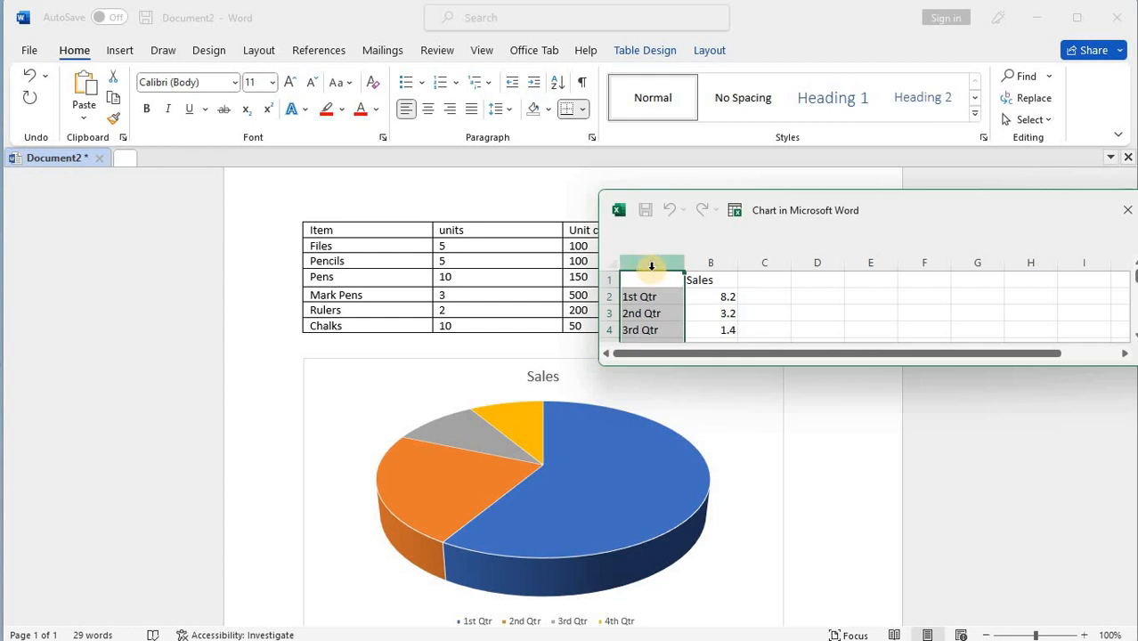
right_click(651, 267)
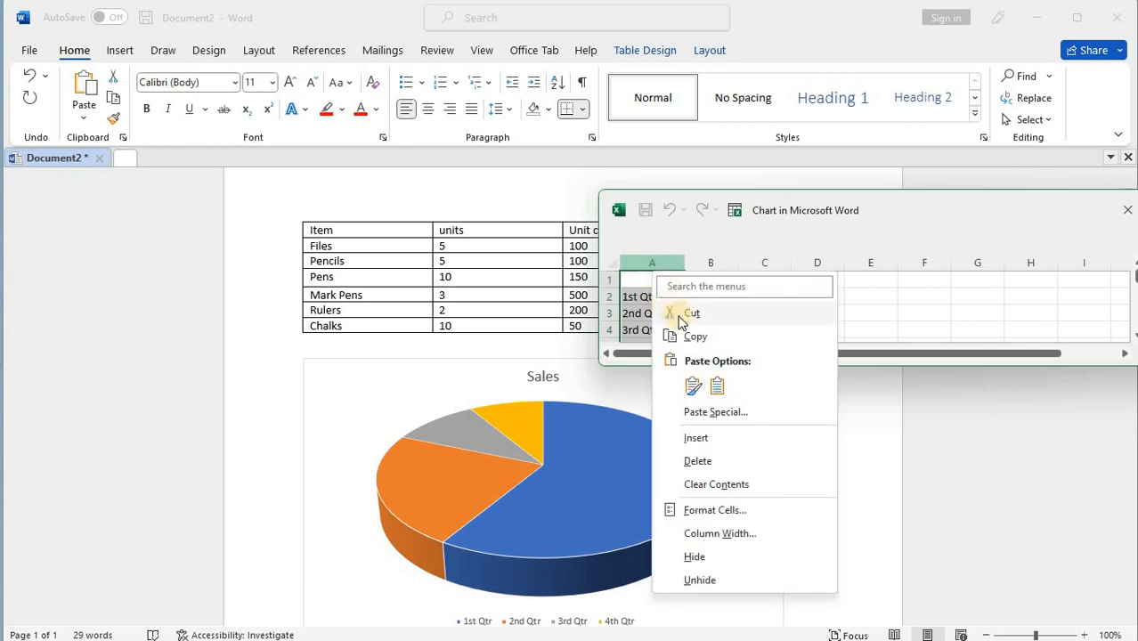
left_click(682, 378)
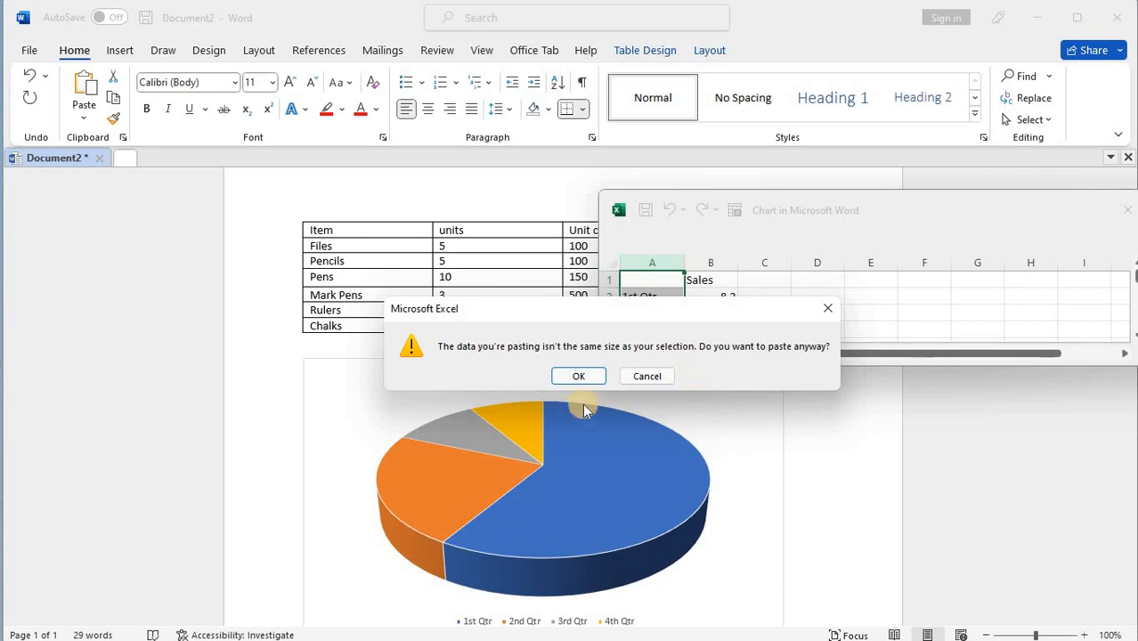
left_click(584, 375)
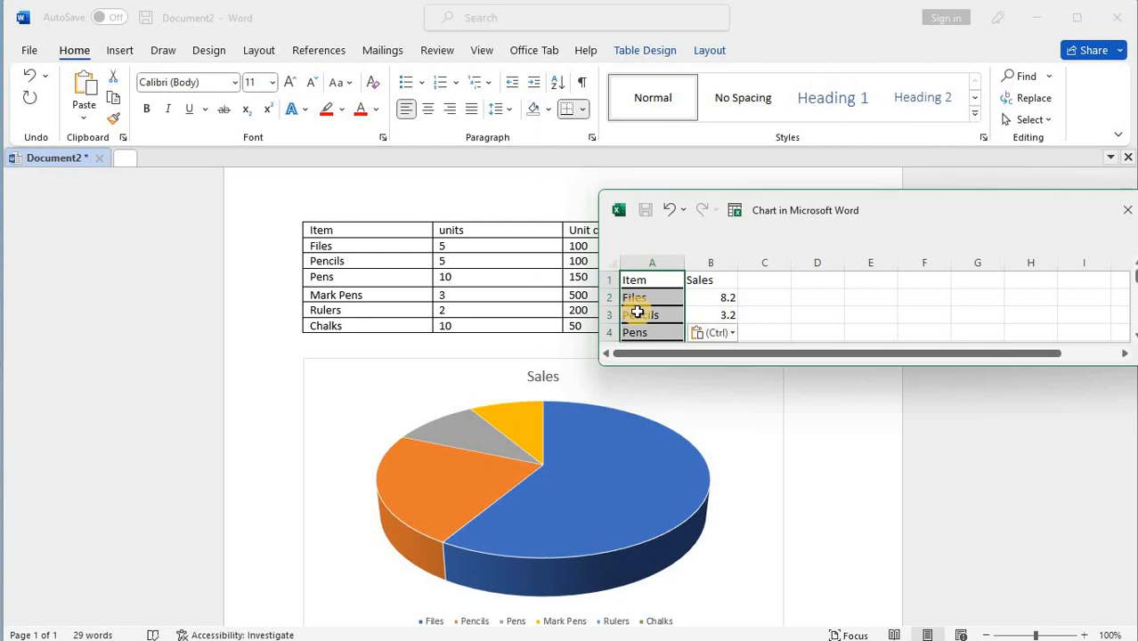
scroll(638, 312, "down", 2)
scroll(638, 312, "up", 2)
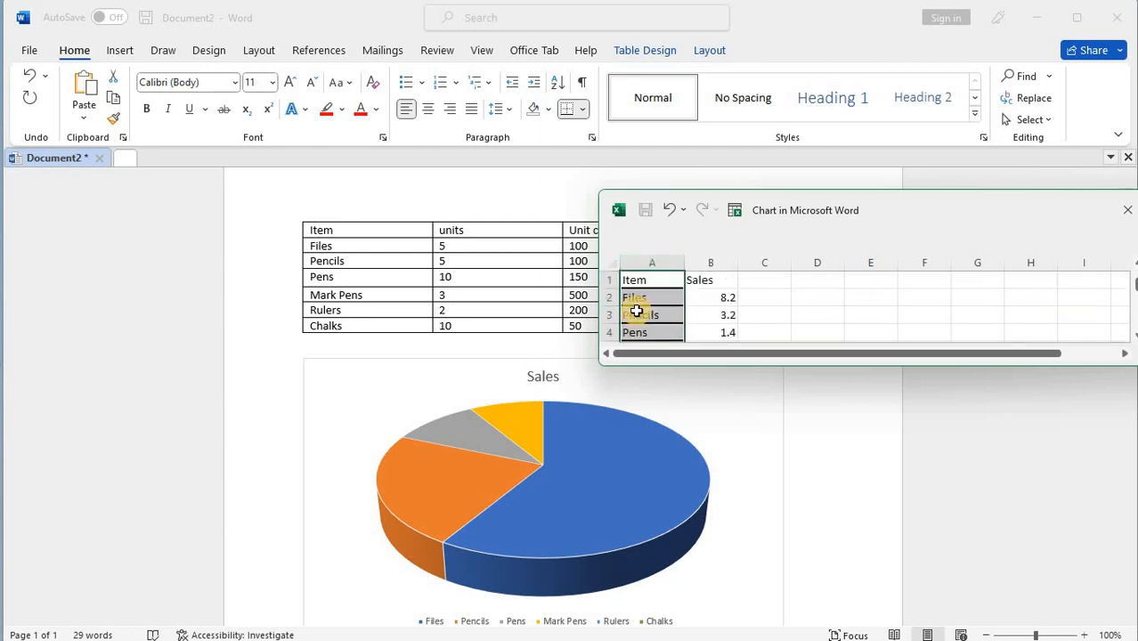
- Copy the table's units column and paste it over the Sales column B in the chart data sheet
left_click(472, 230)
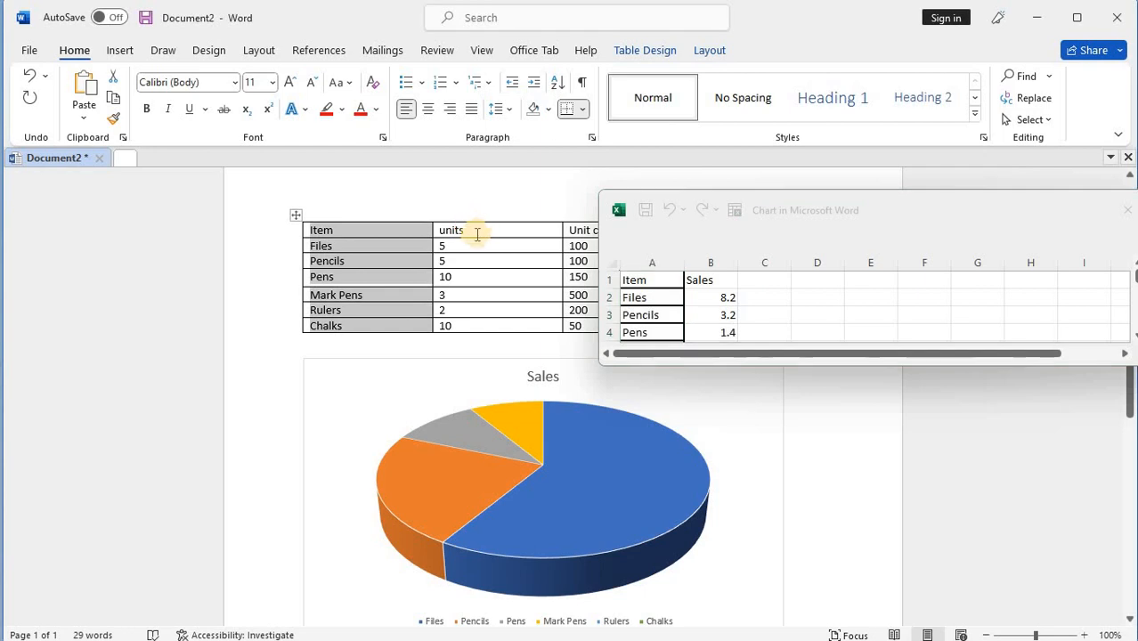
left_click(477, 217)
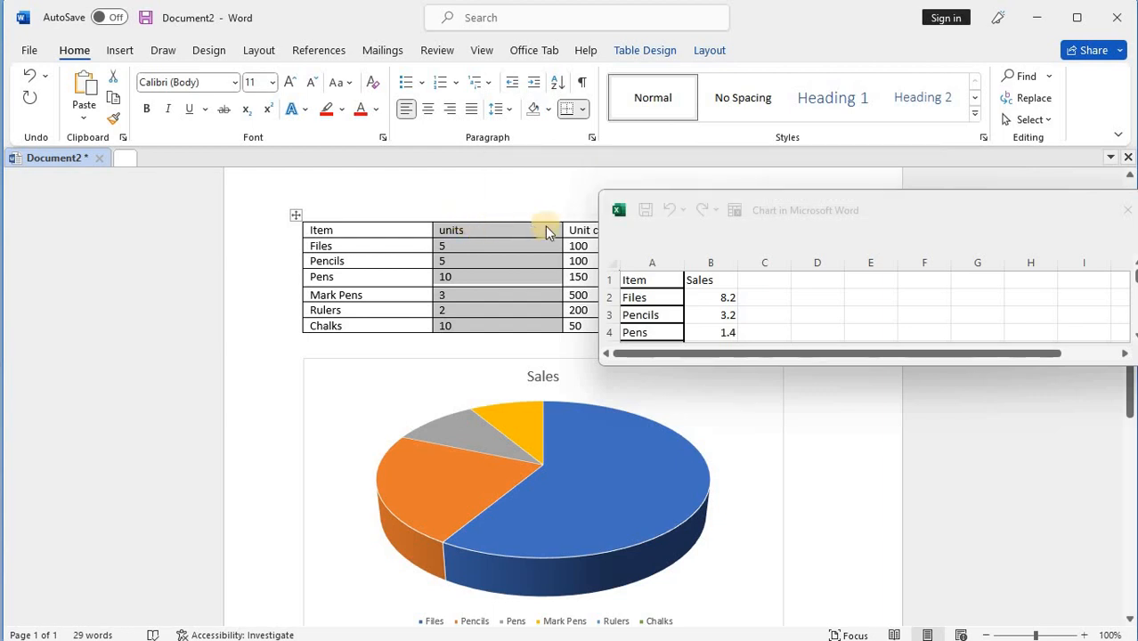
left_click(708, 246)
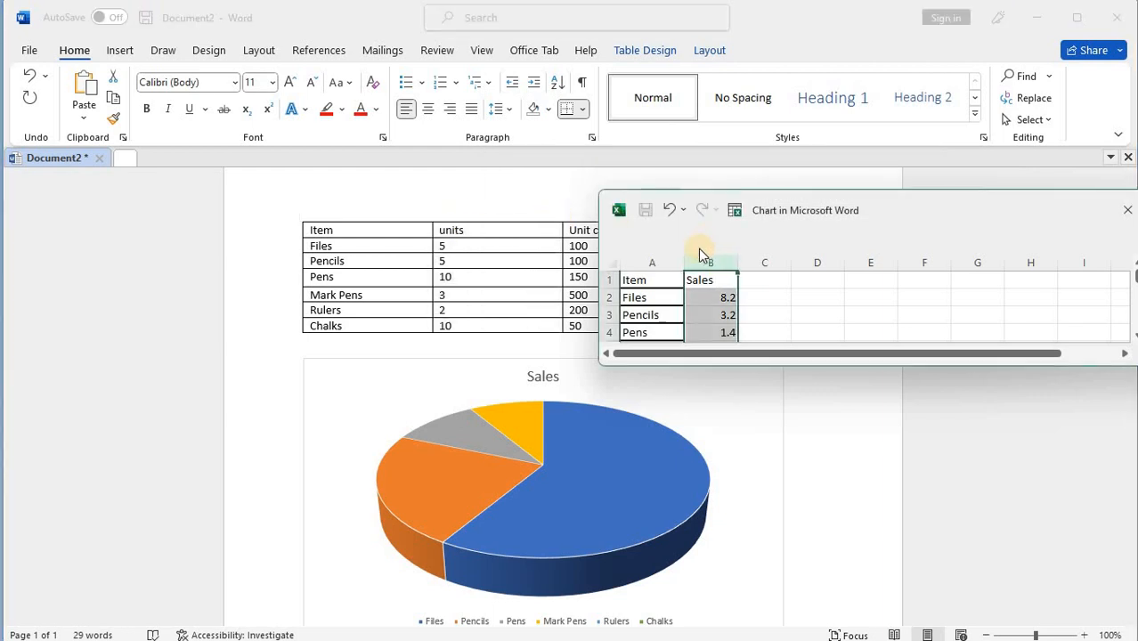
left_click(708, 261)
key("ctrl+v")
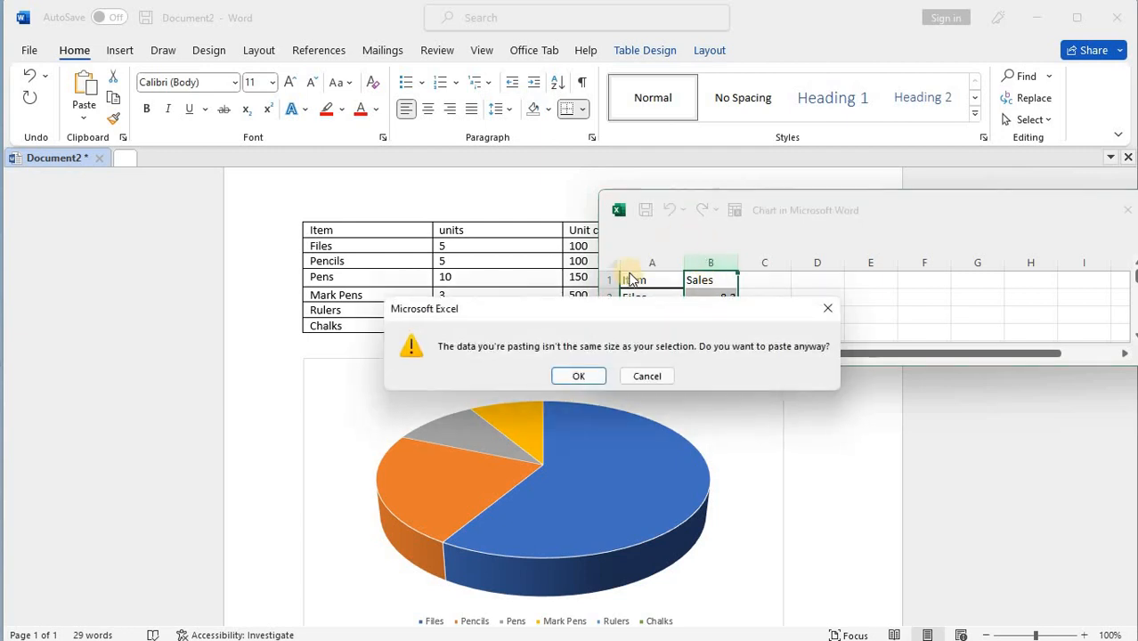
left_click(583, 374)
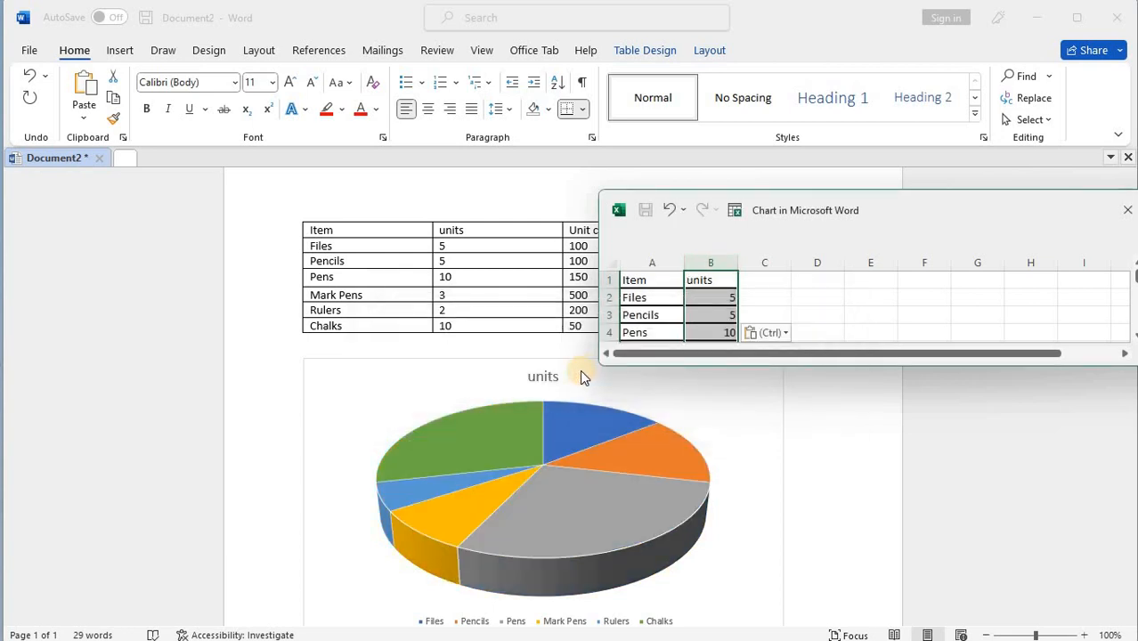
- Check the pasted item and units rows, then close the chart data window
scroll(684, 295, "down", 1)
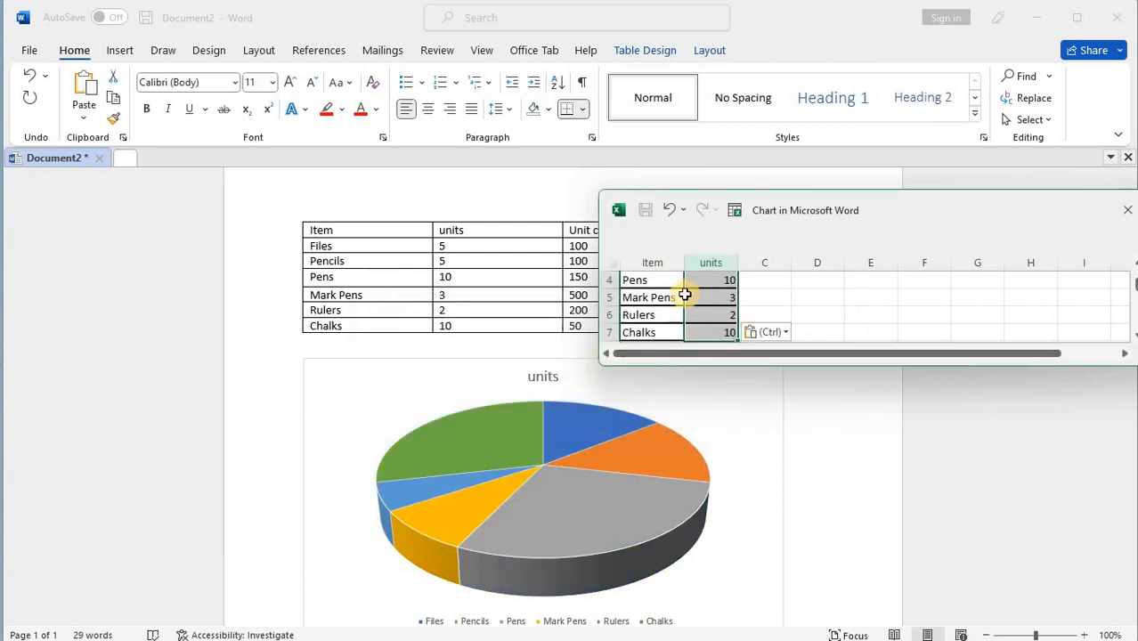
scroll(685, 294, "down", 2)
scroll(665, 288, "up", 3)
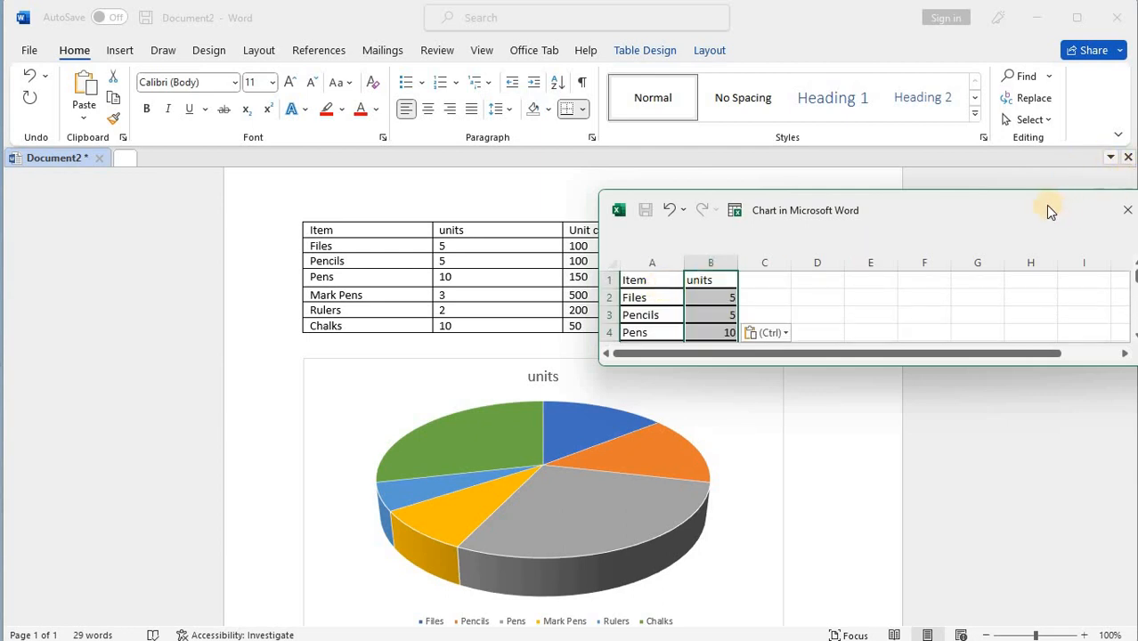
left_click_drag(1046, 204, 996, 192)
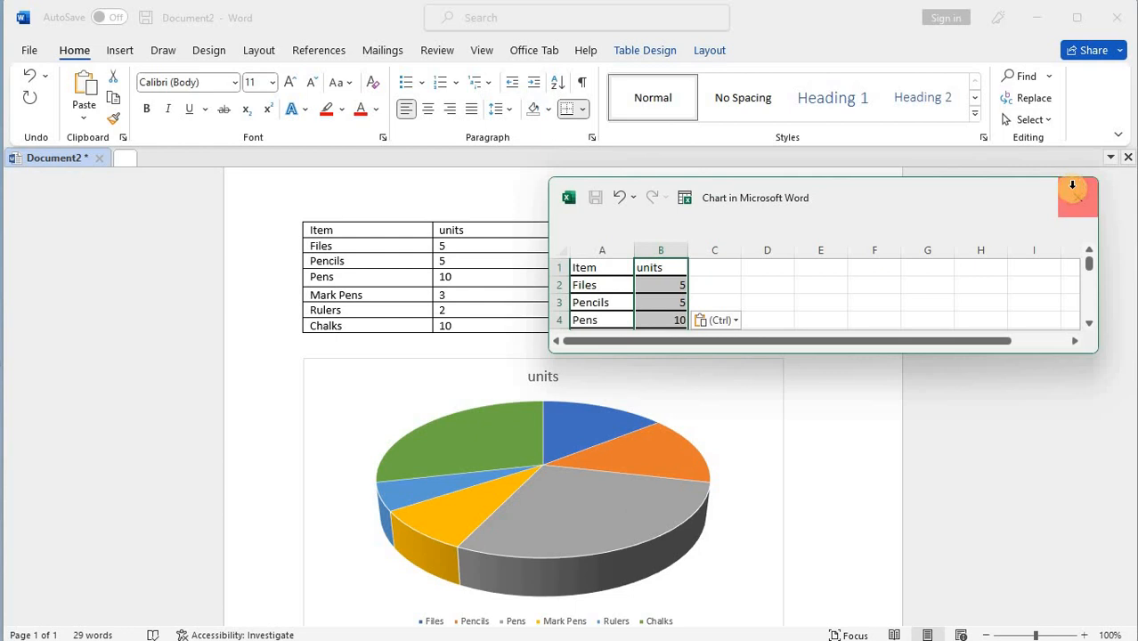
left_click(1075, 190)
scroll(801, 370, "down", 3)
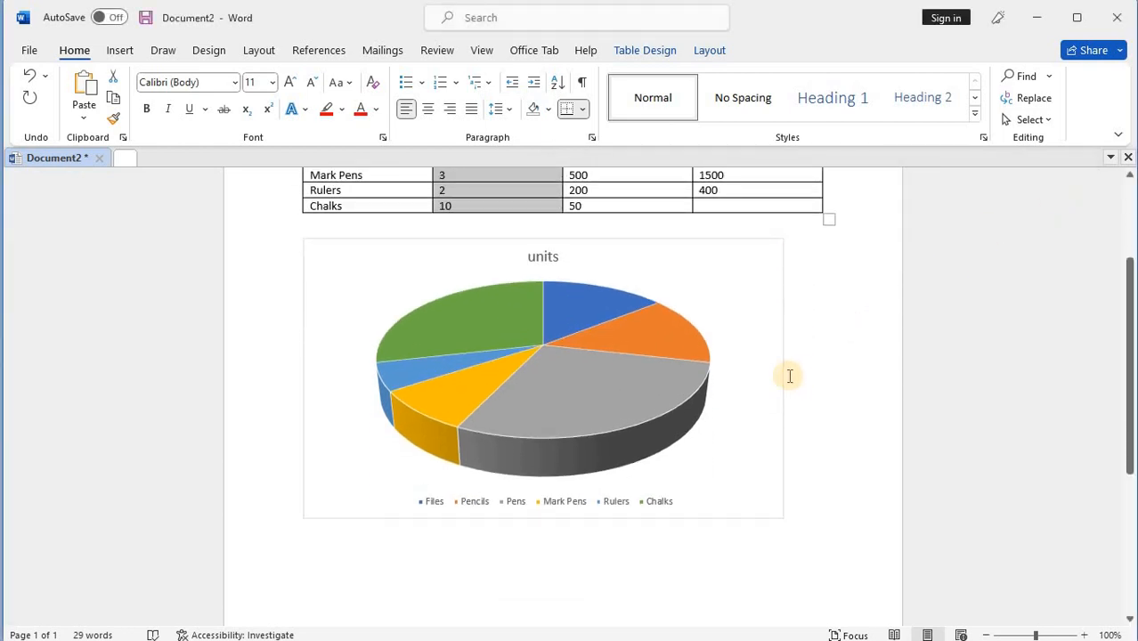
- Add data labels to the slices of the units pie chart
mouse_move(689, 398)
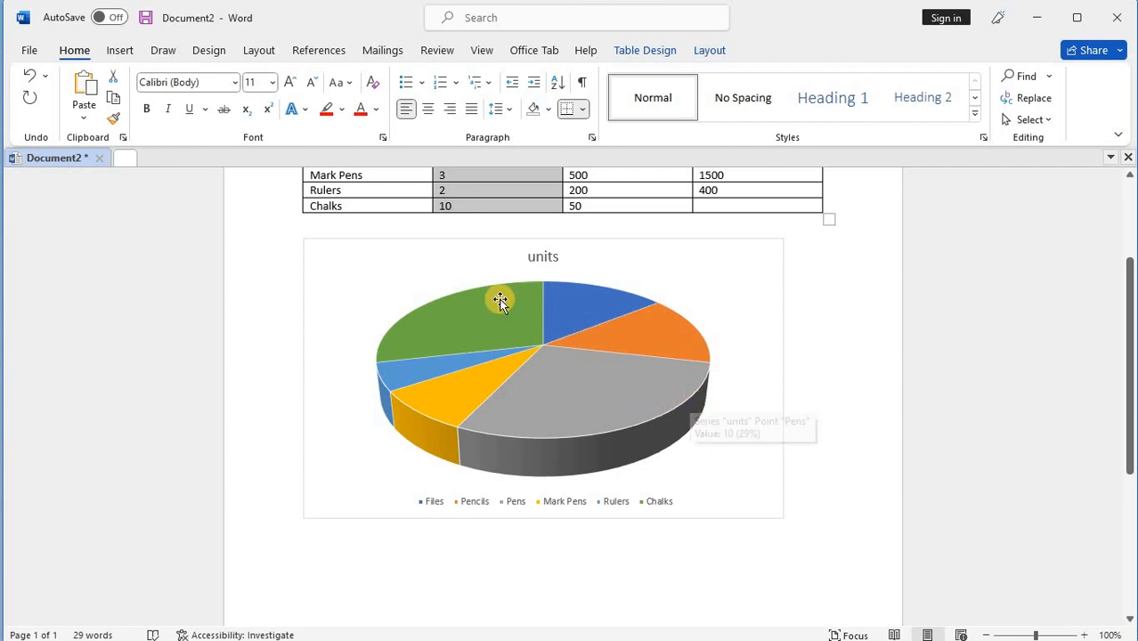
mouse_move(488, 311)
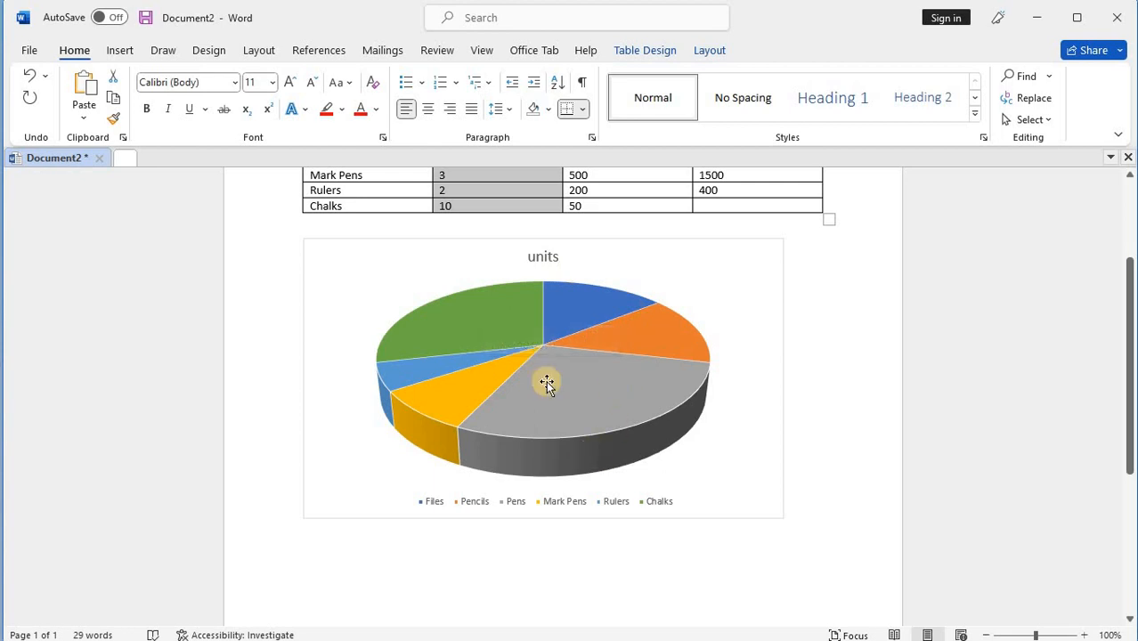
left_click(478, 325)
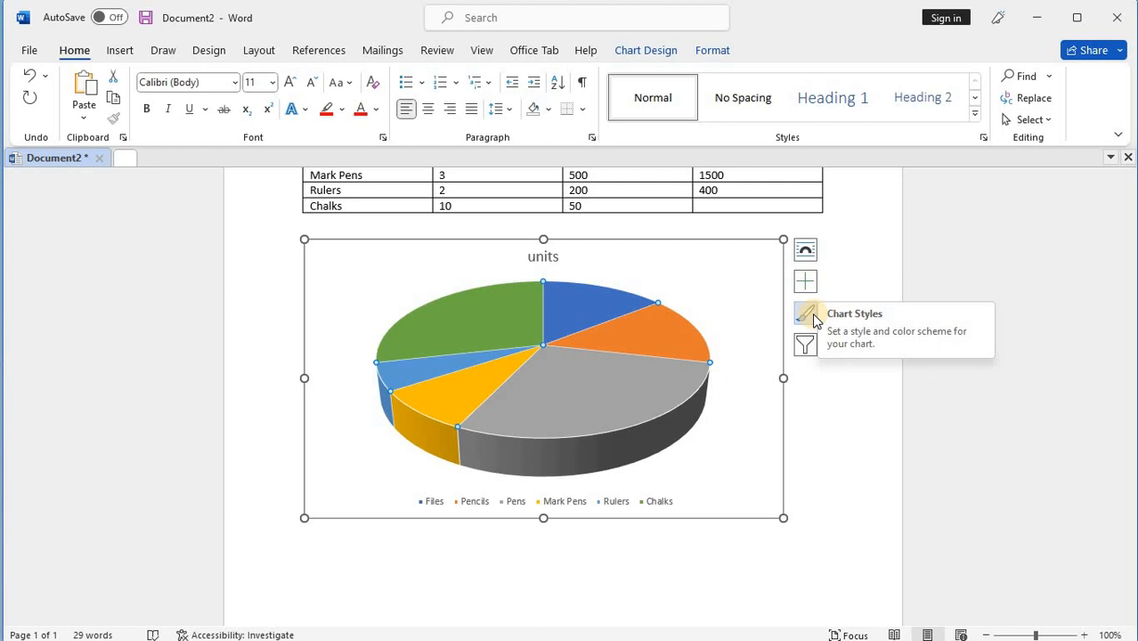
right_click(485, 328)
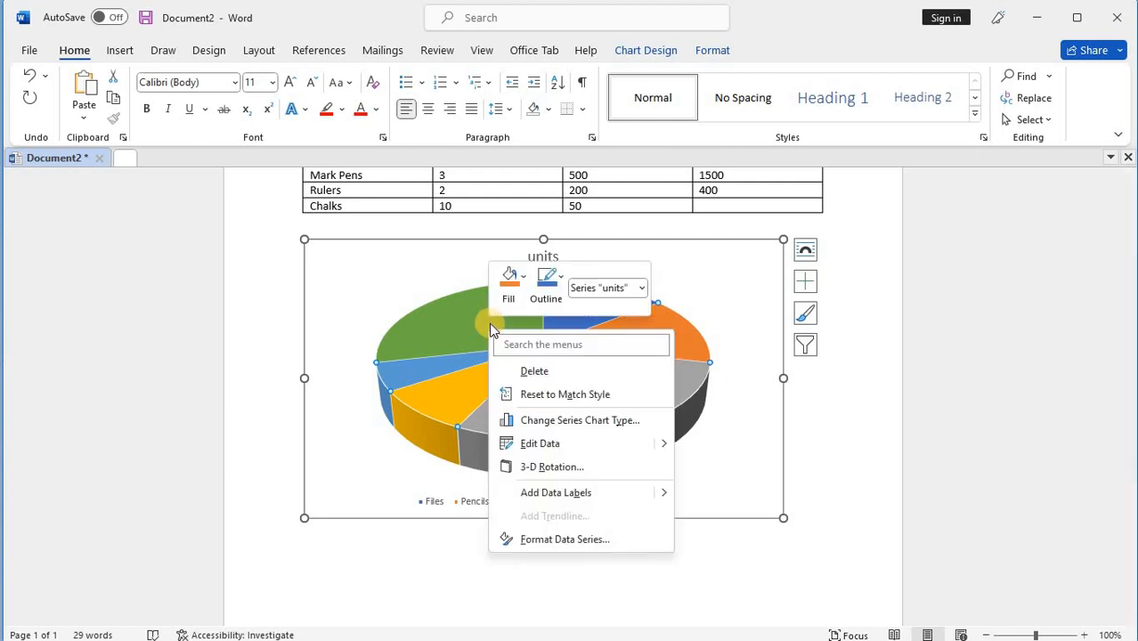
left_click(574, 495)
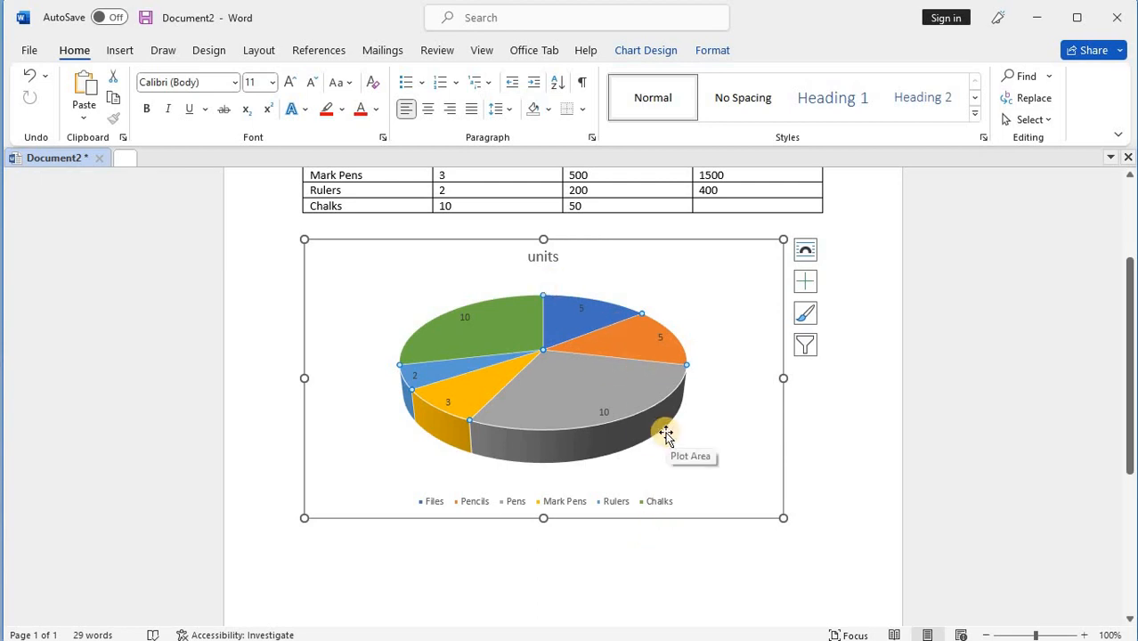
- Review the labelled pie chart against the units in the table above it
scroll(667, 432, "down", 4)
scroll(668, 432, "up", 4)
scroll(670, 431, "down", 6)
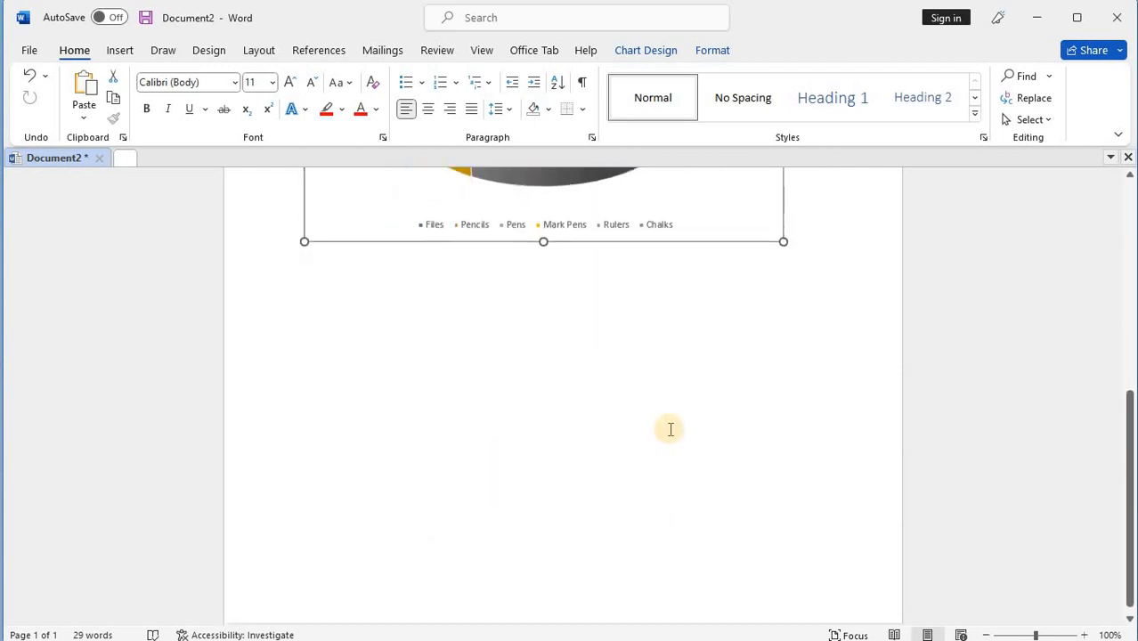
scroll(671, 430, "up", 10)
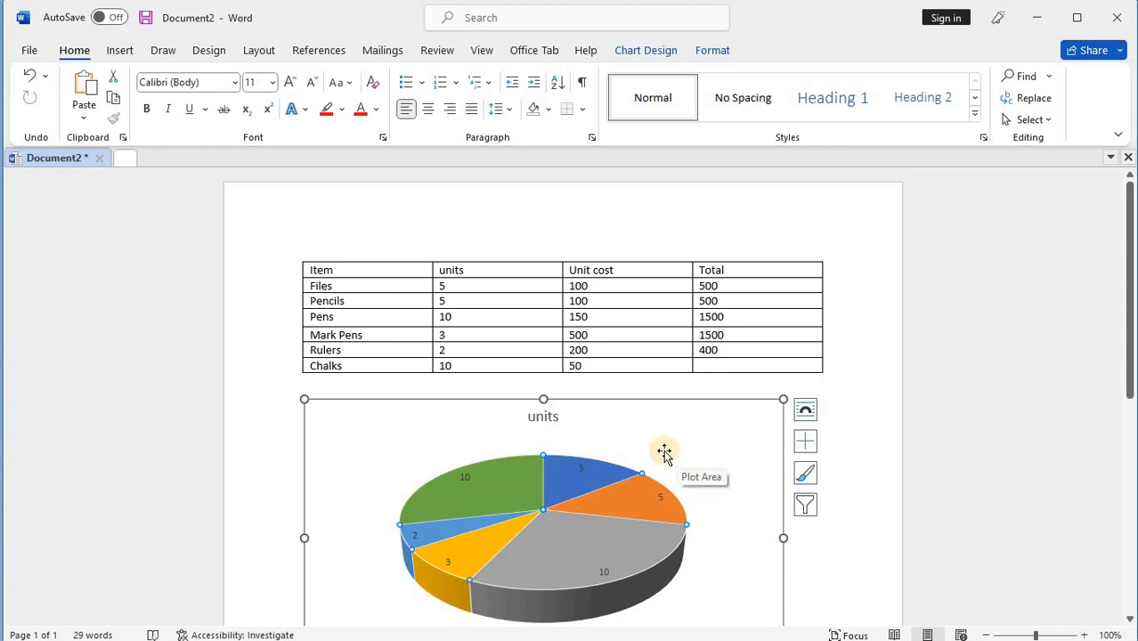
right_click(635, 430)
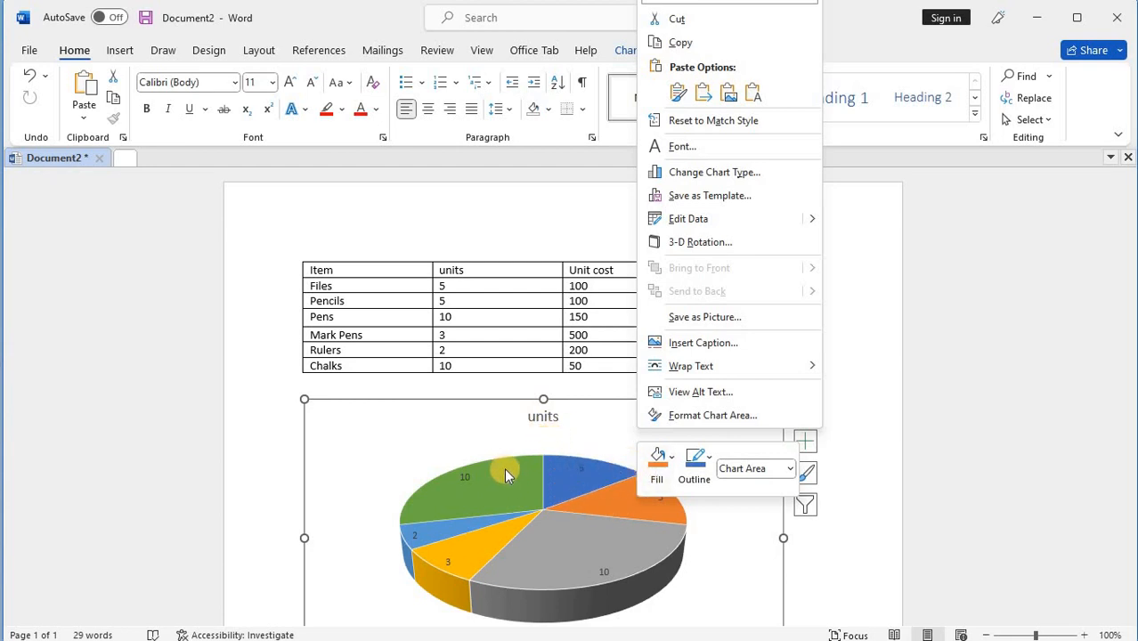
left_click(480, 442)
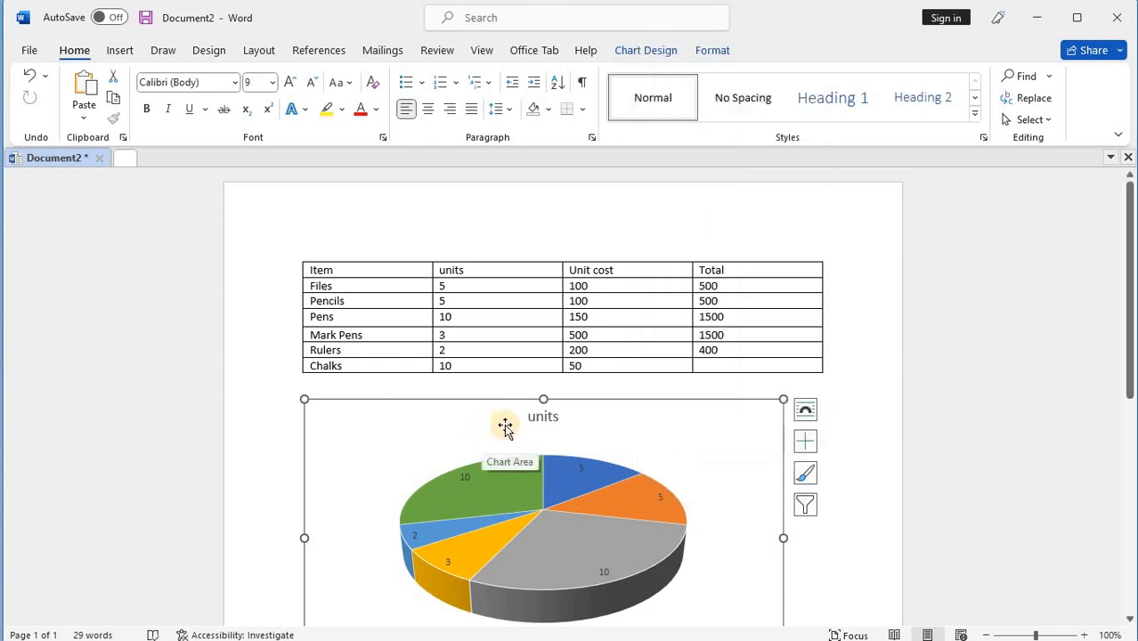
scroll(495, 432, "down", 1)
scroll(497, 436, "down", 1)
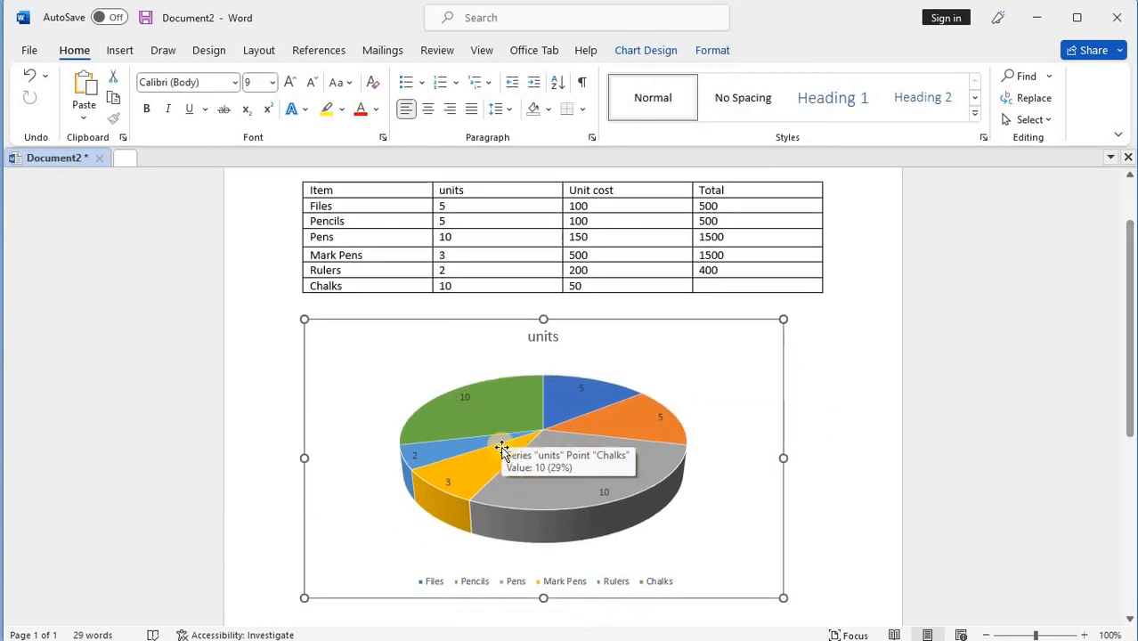
scroll(507, 428, "up", 2)
scroll(543, 456, "down", 2)
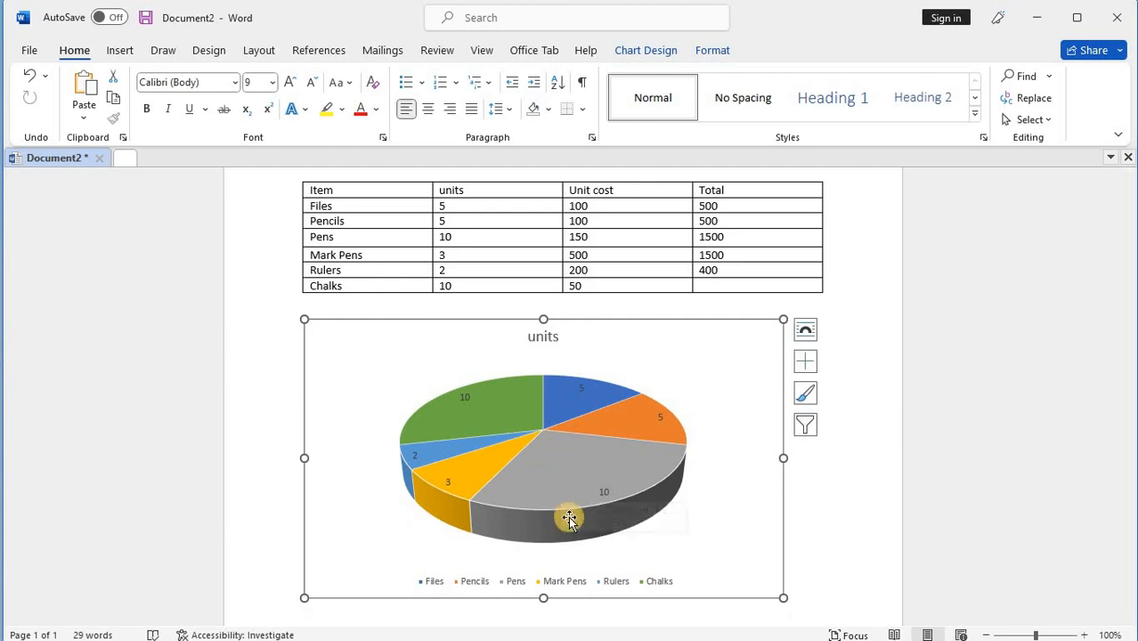
scroll(588, 526, "up", 2)
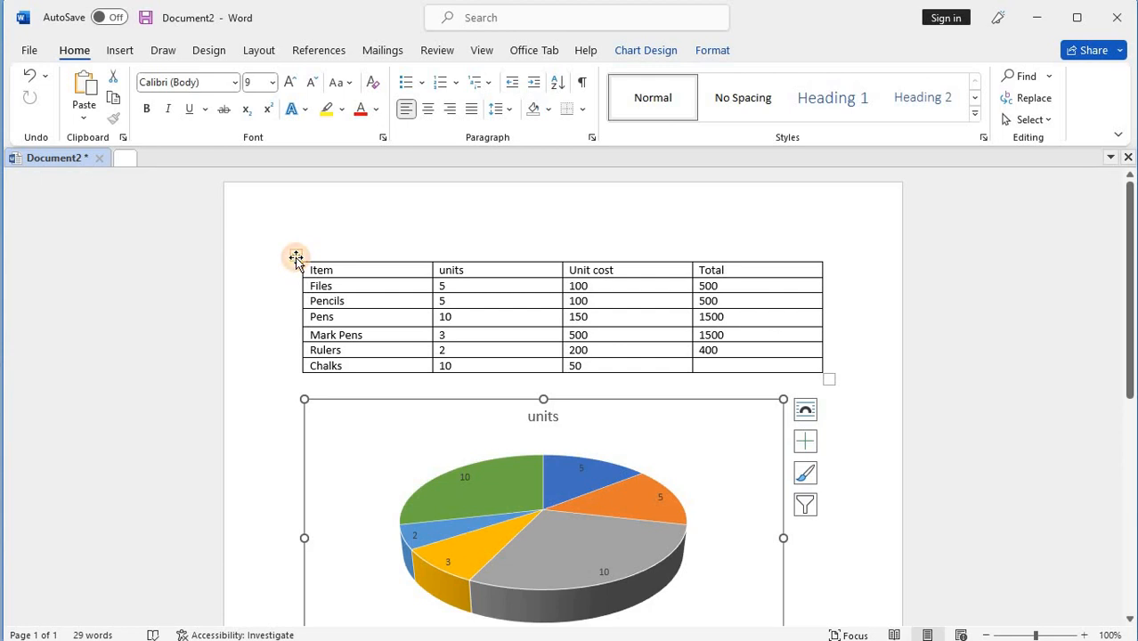
- Copy the entire table and place the cursor on the blank line below the pie chart
left_click(296, 258)
right_click(296, 258)
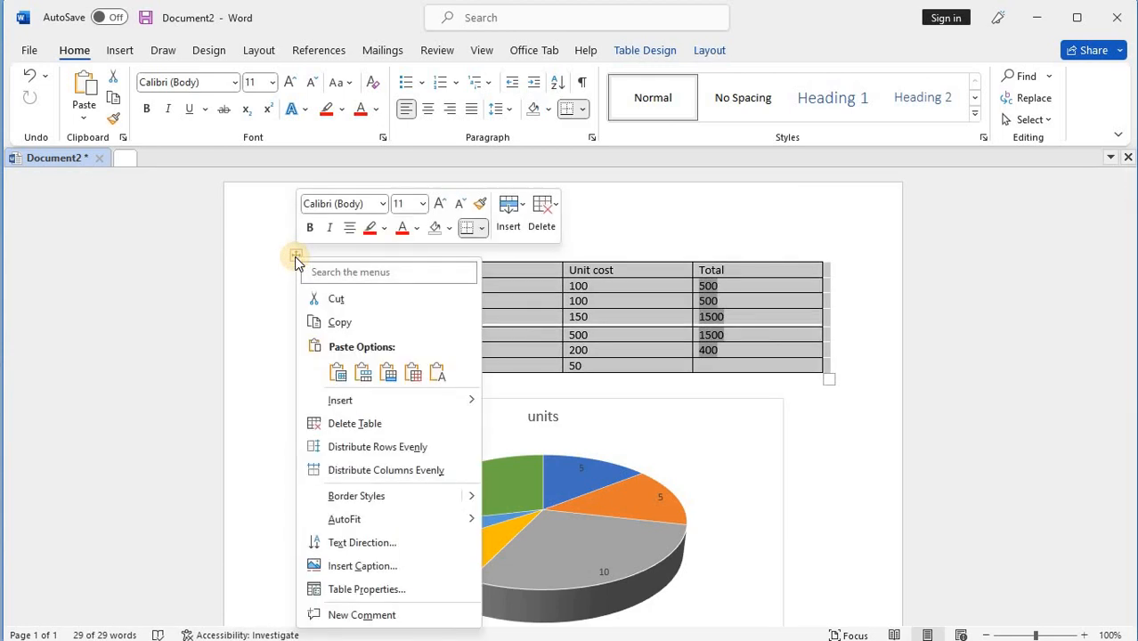
left_click(343, 321)
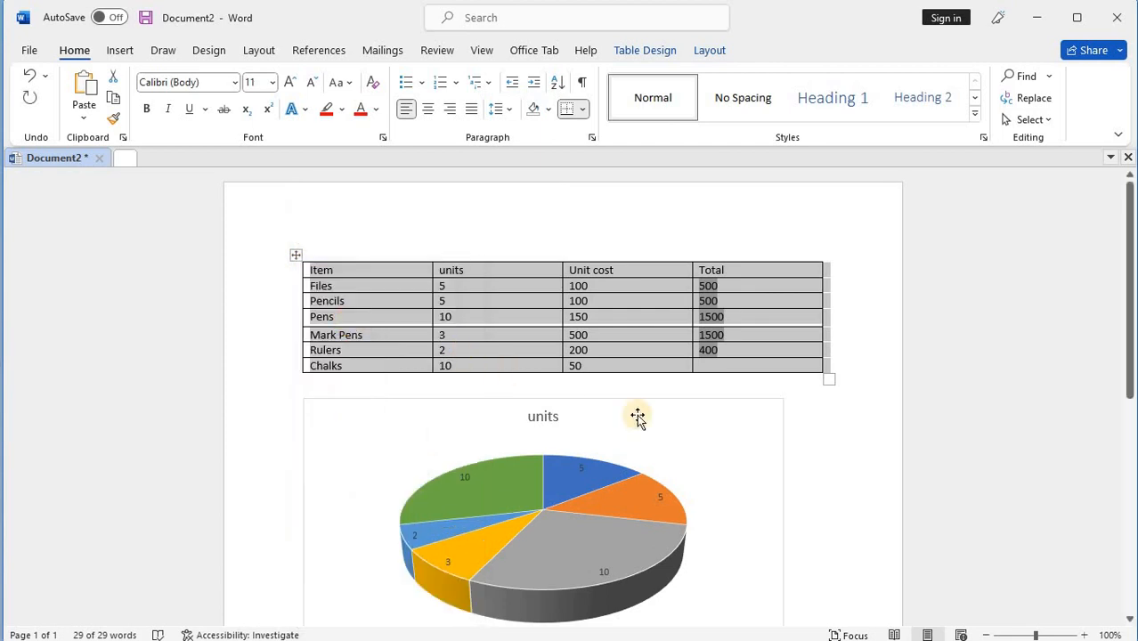
scroll(676, 421, "down", 5)
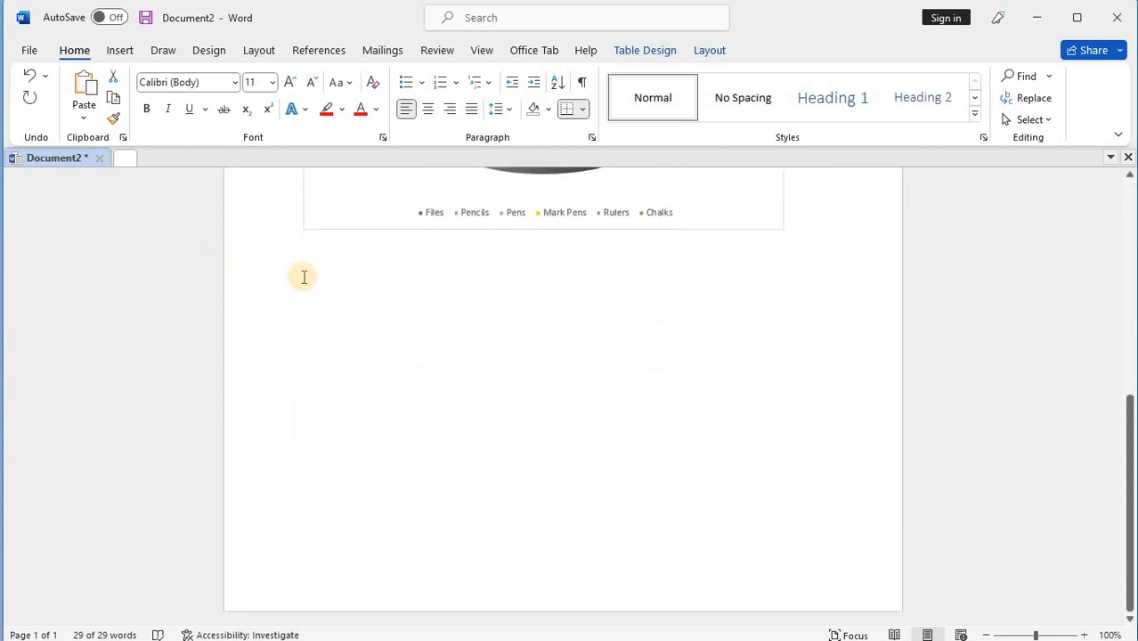
left_click(309, 254)
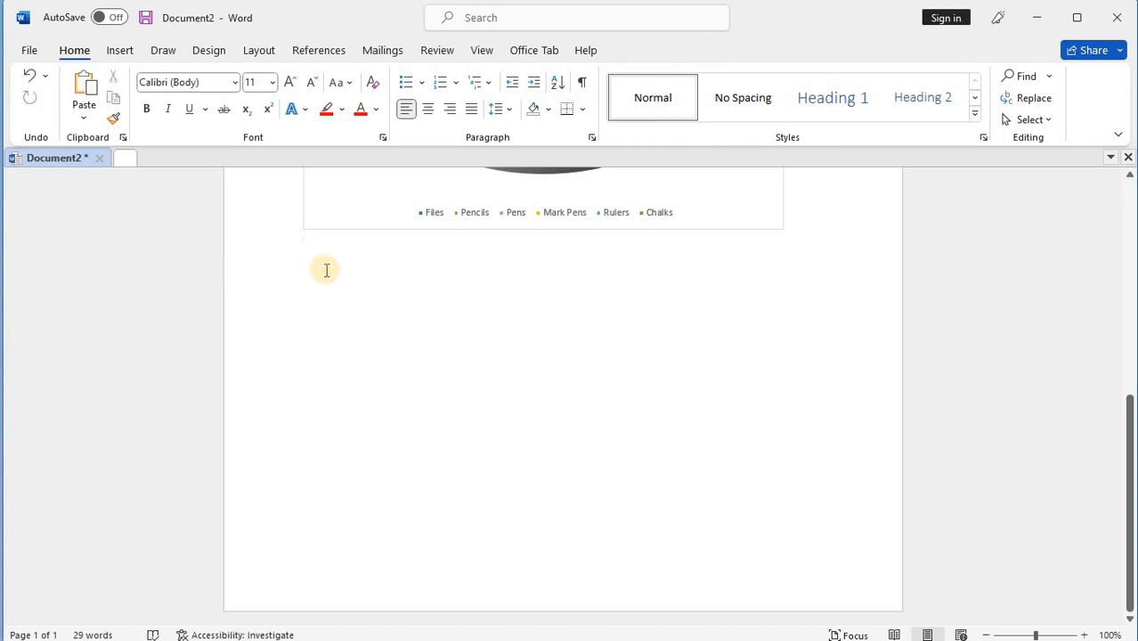
scroll(323, 270, "up", 5)
scroll(326, 271, "up", 1)
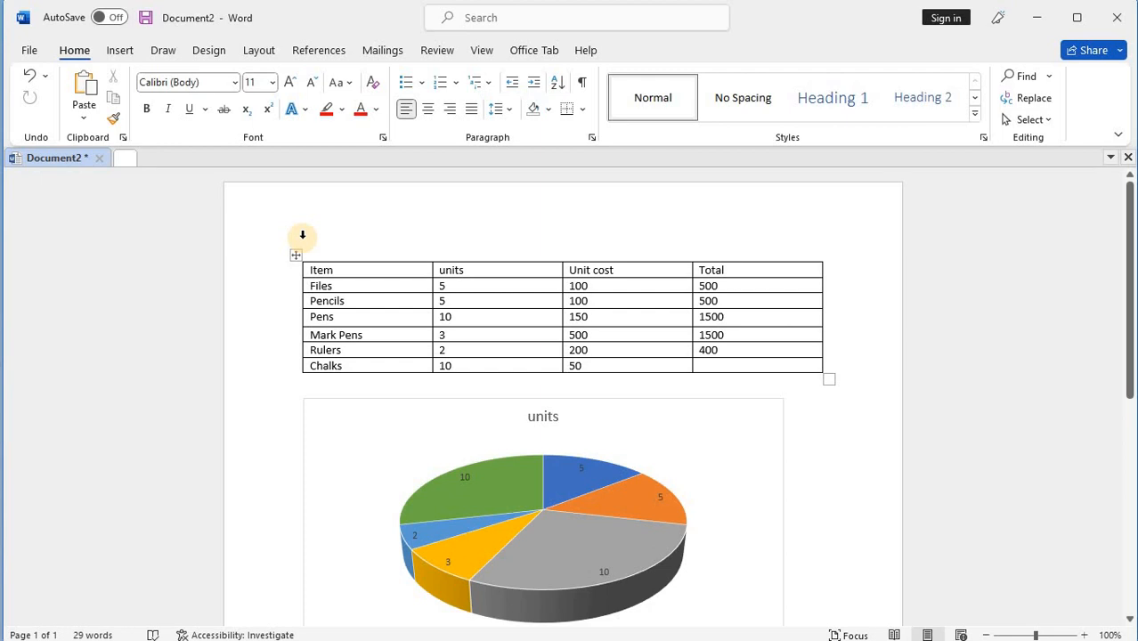
- Insert a blank page after the pie chart and paste the copied table there, keeping its source formatting
scroll(303, 236, "down", 5)
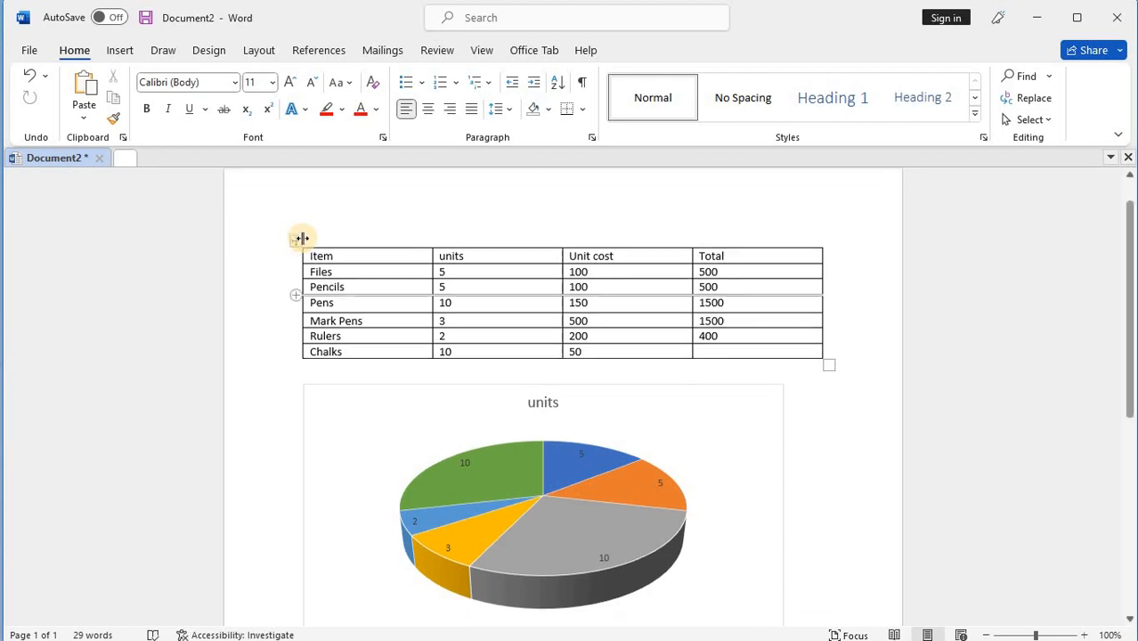
left_click(122, 53)
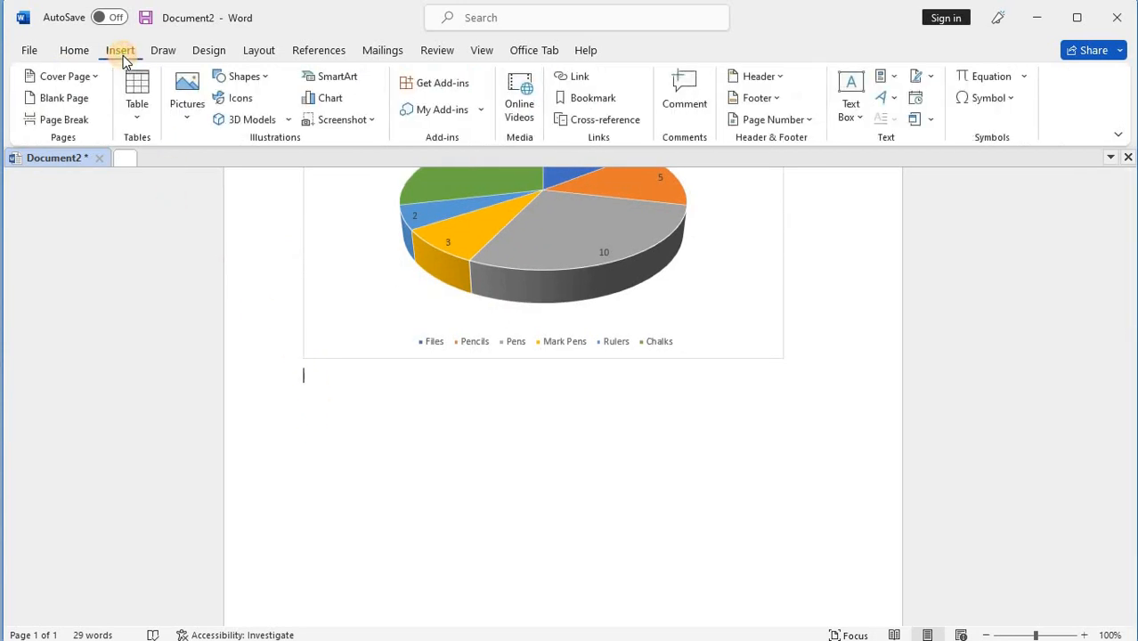
left_click(94, 104)
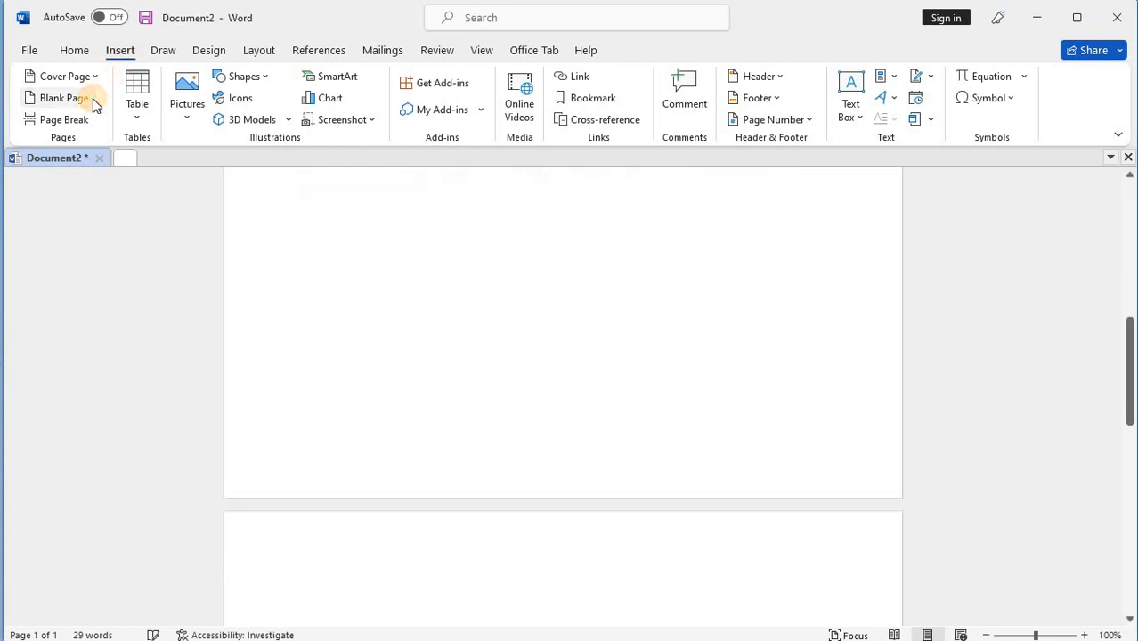
scroll(374, 376, "down", 2)
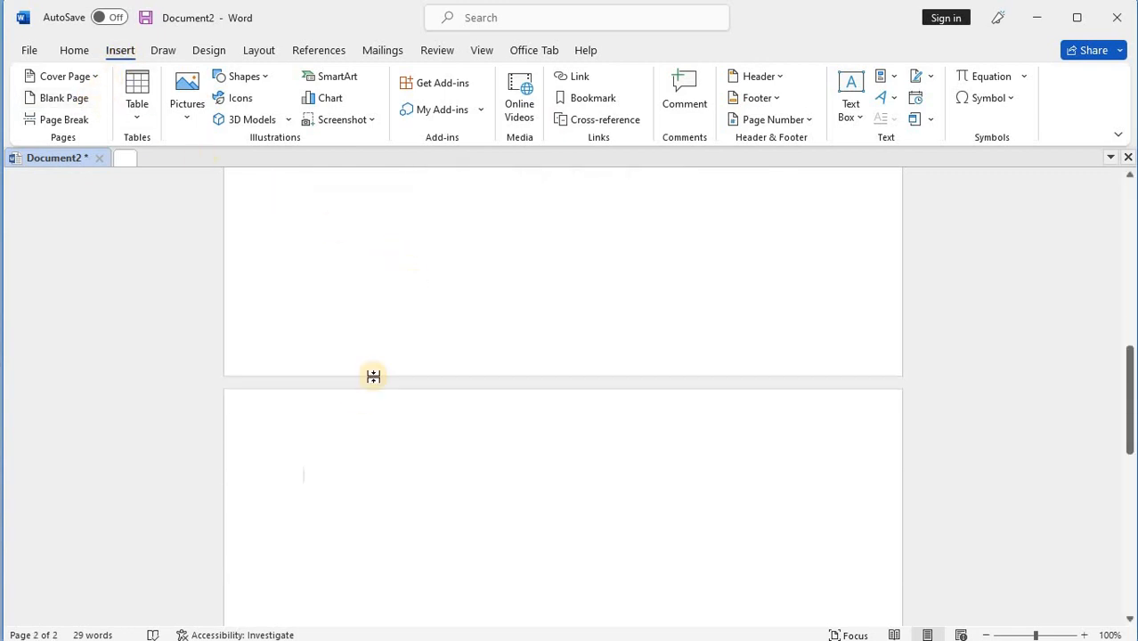
right_click(303, 480)
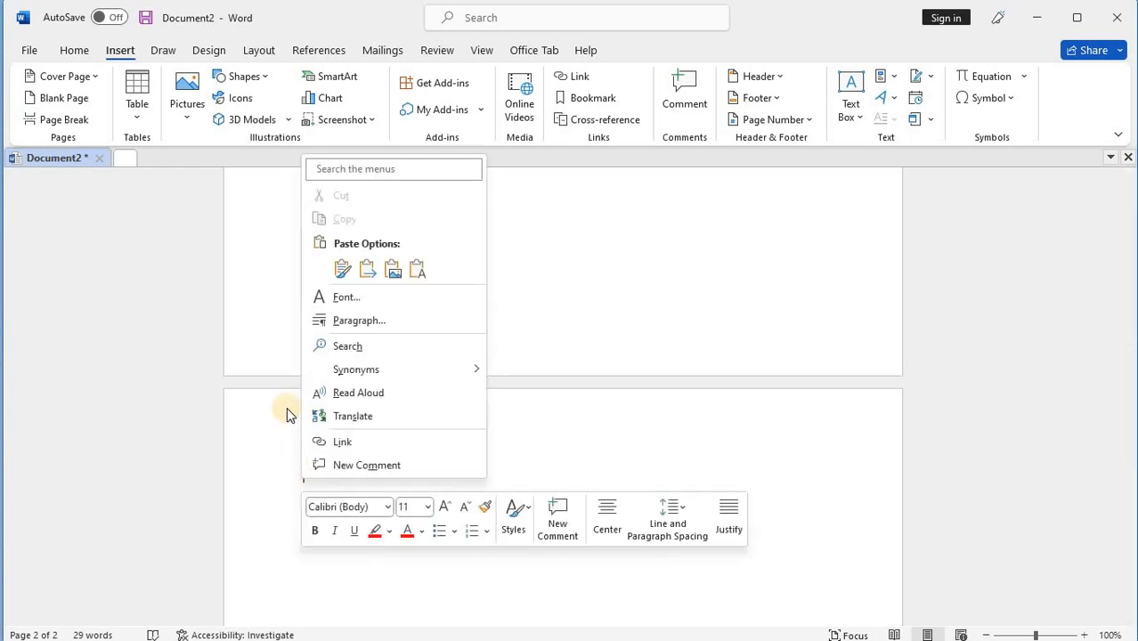
left_click(342, 269)
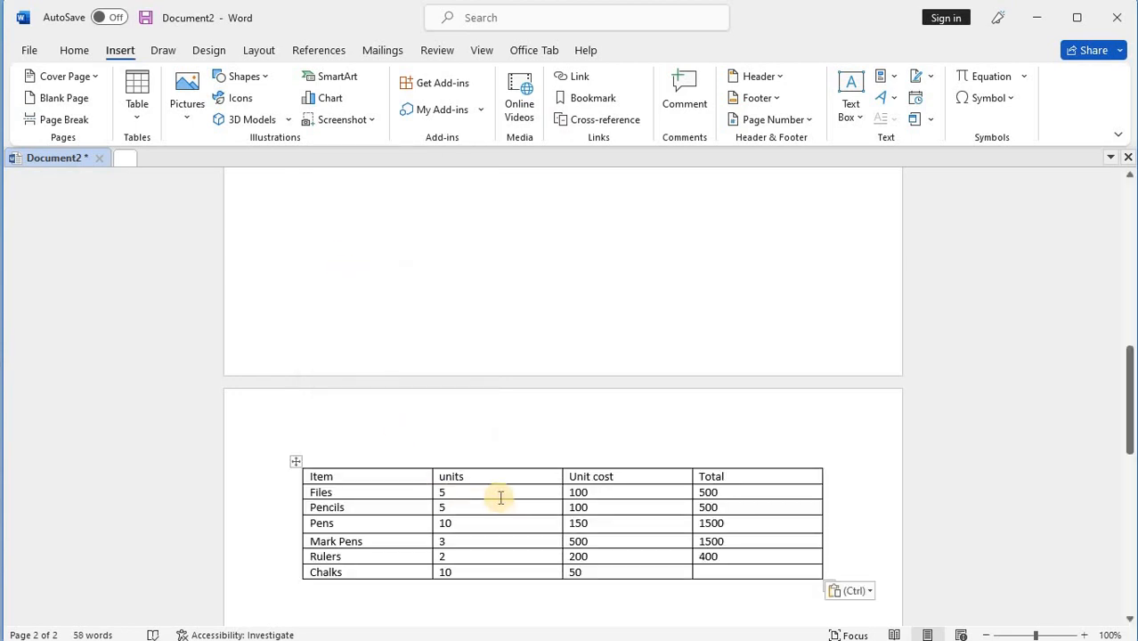
- Clear all contents of the Total column in the pasted table
left_click(726, 464)
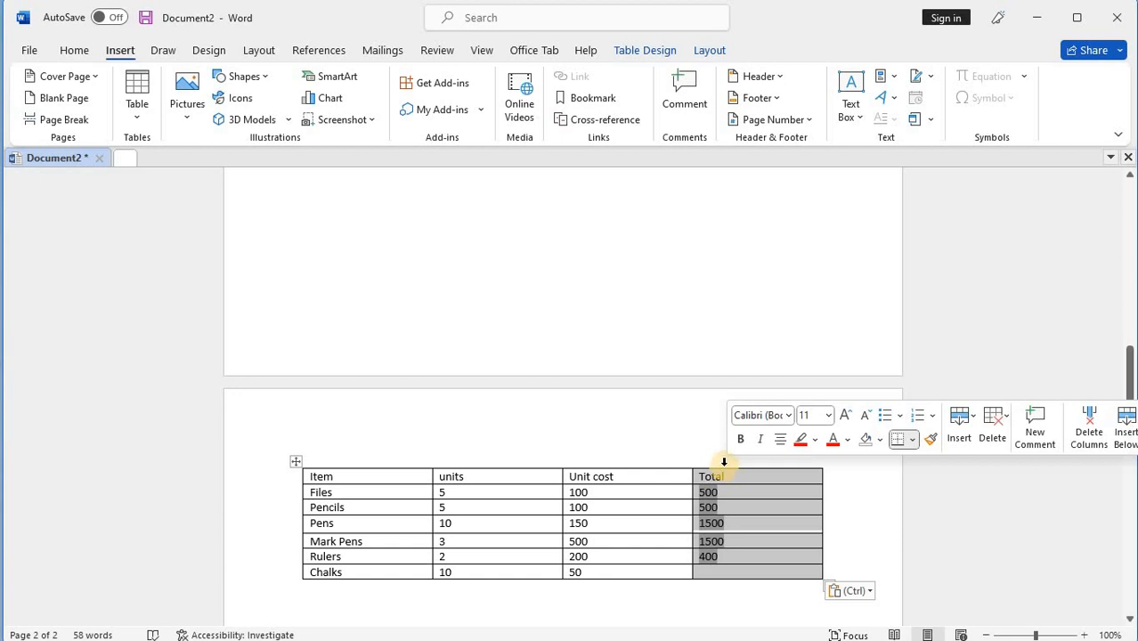
key("Delete")
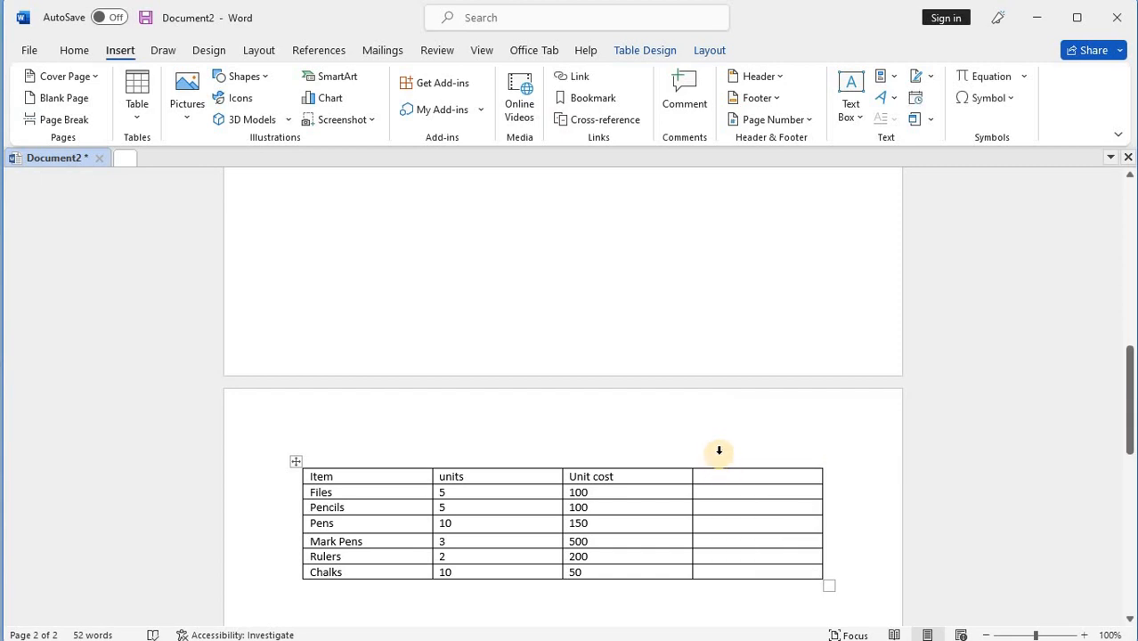
left_click(737, 464)
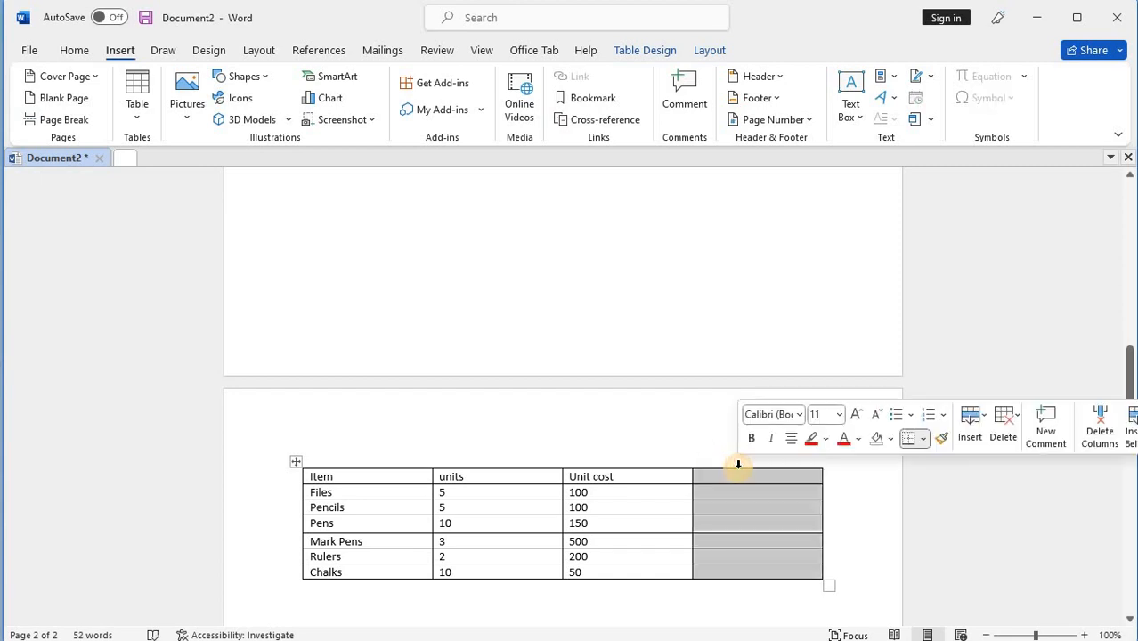
key("Delete")
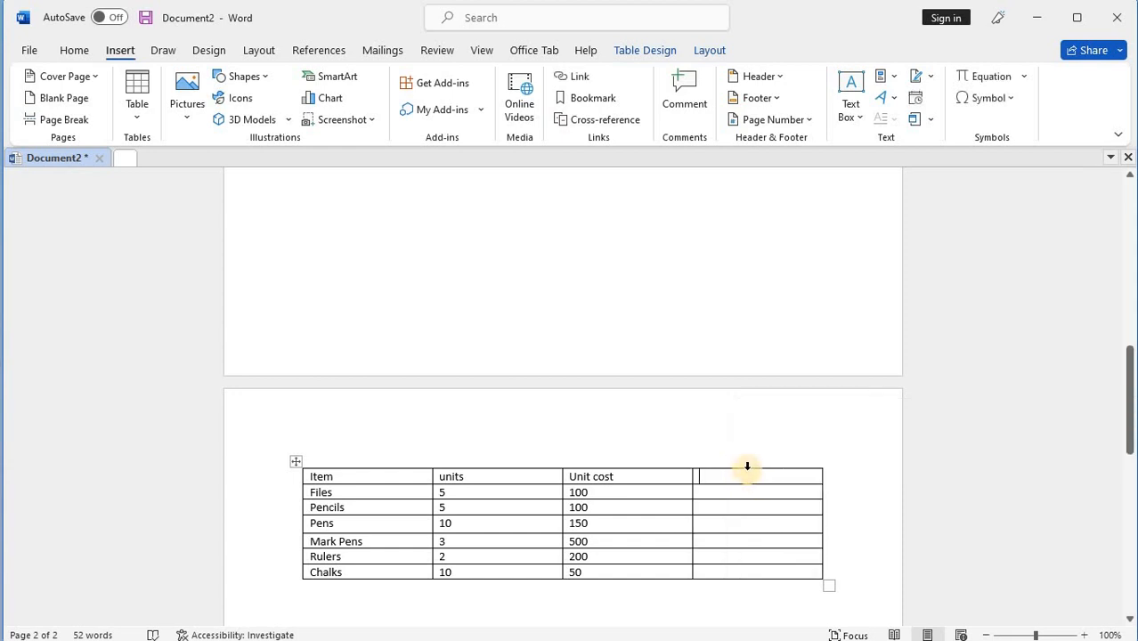
- Try deleting the empty last column of the pasted table and undo the deletion
left_click(746, 466)
right_click(747, 478)
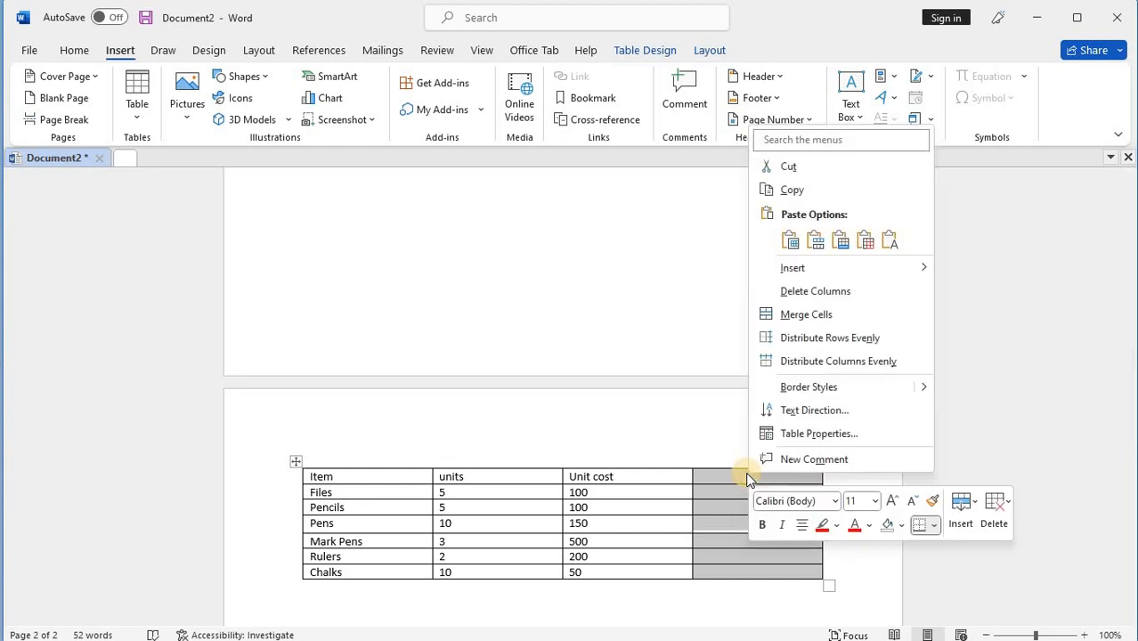
left_click(804, 288)
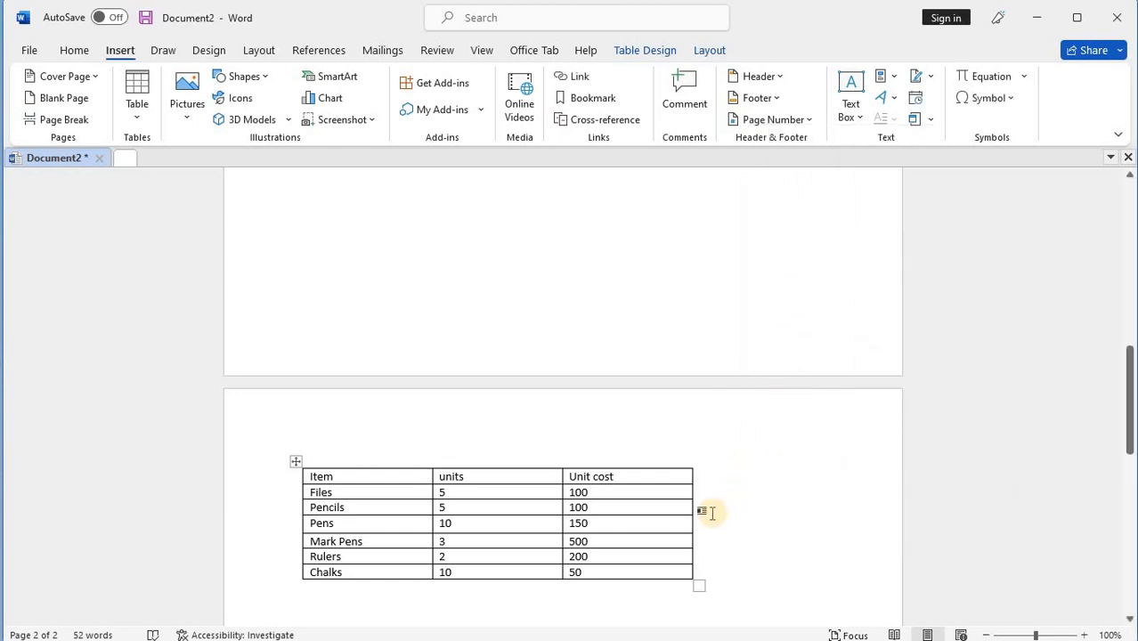
scroll(736, 508, "down", 2)
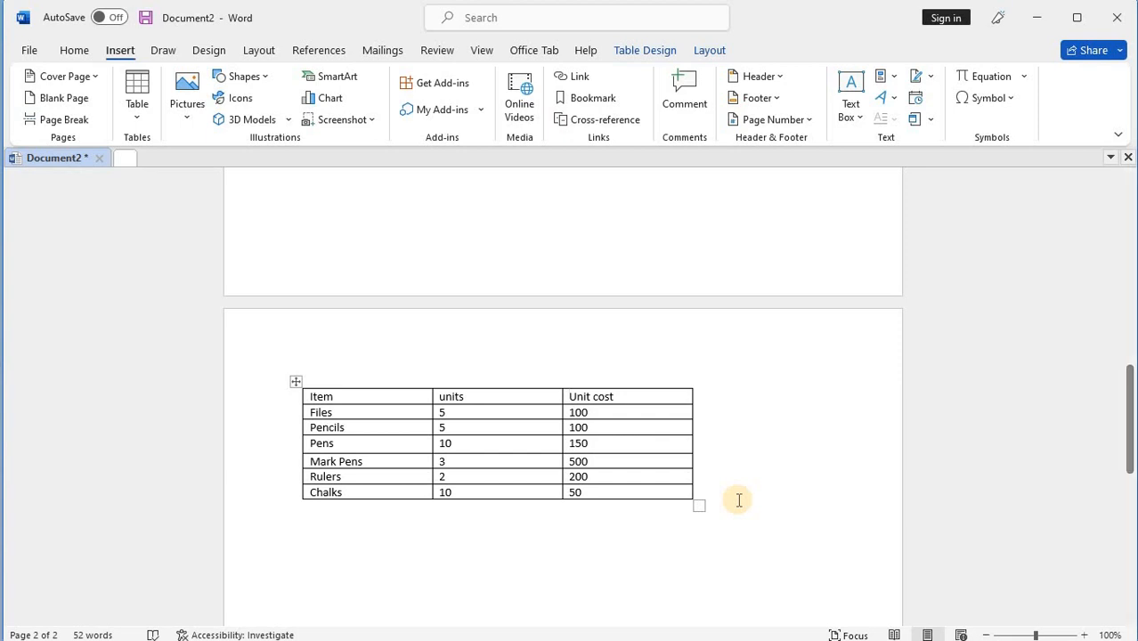
key("ctrl+z")
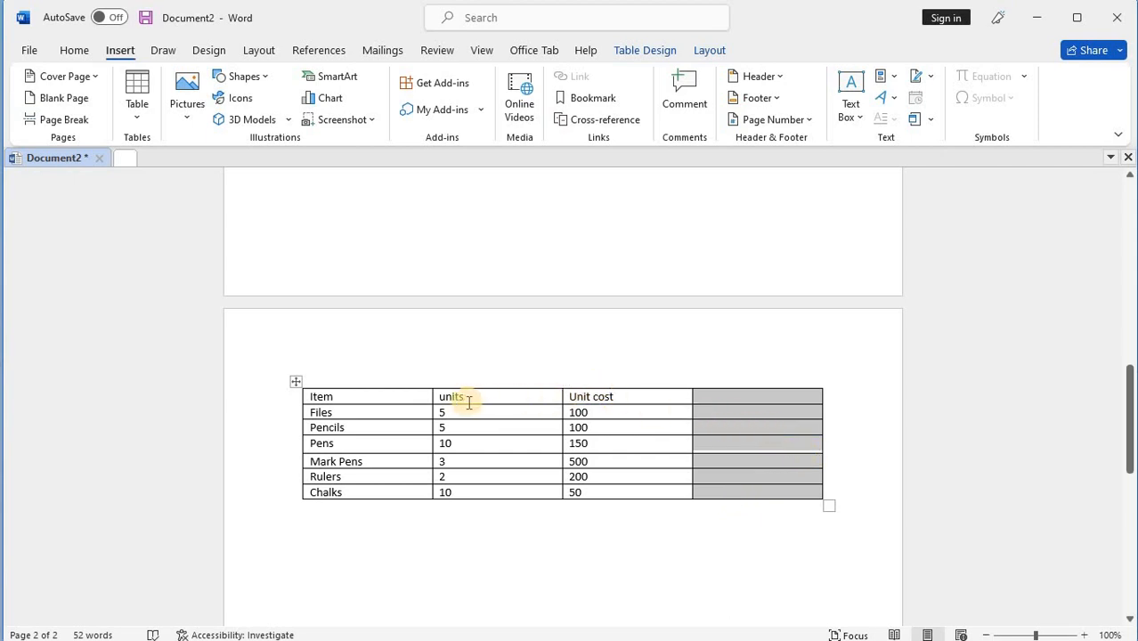
- Change the third column's header in the pasted table from Unit cost to "Units sold"
left_click(622, 397)
left_click_drag(623, 401, 556, 384)
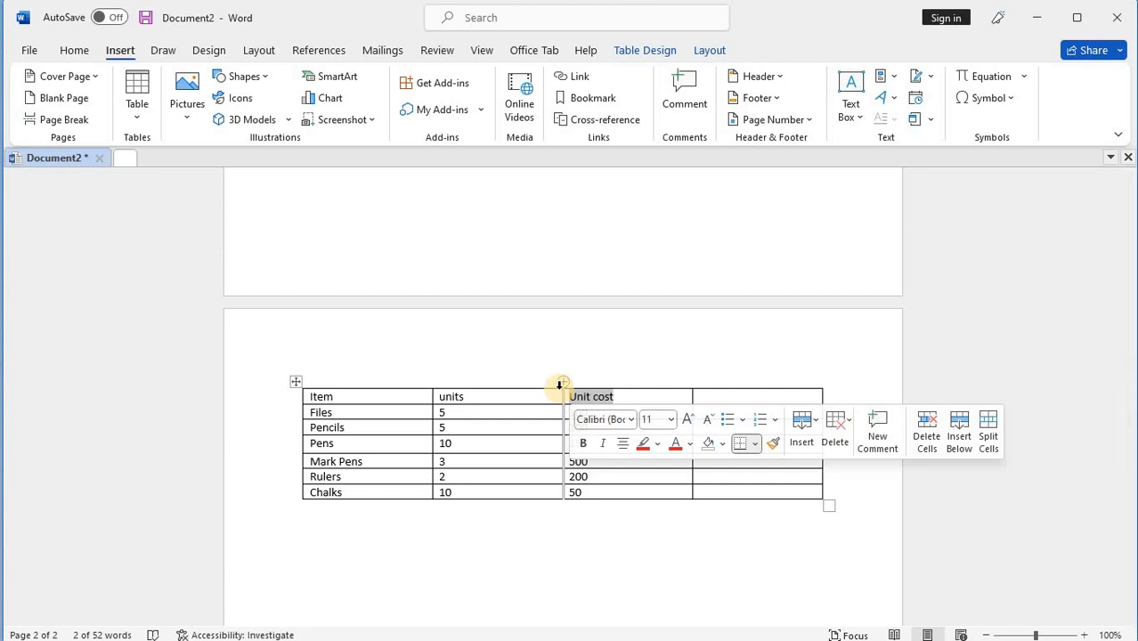
left_click(618, 400)
key("BackSpace")
key("BackSpace")
key("BackSpace")
key("BackSpace")
key("BackSpace")
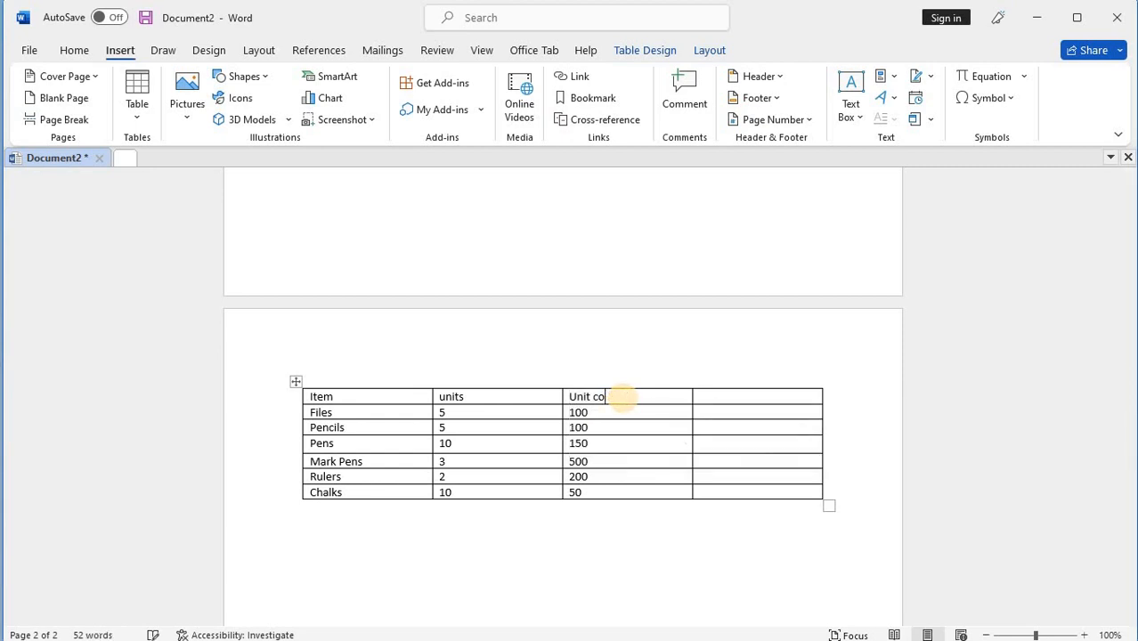
type("S SO")
key("BackSpace")
key("BackSpace")
key("BackSpace")
key("BackSpace")
type("s sold")
- Enter "Units remaining" as the header of the empty fourth column
left_click(718, 395)
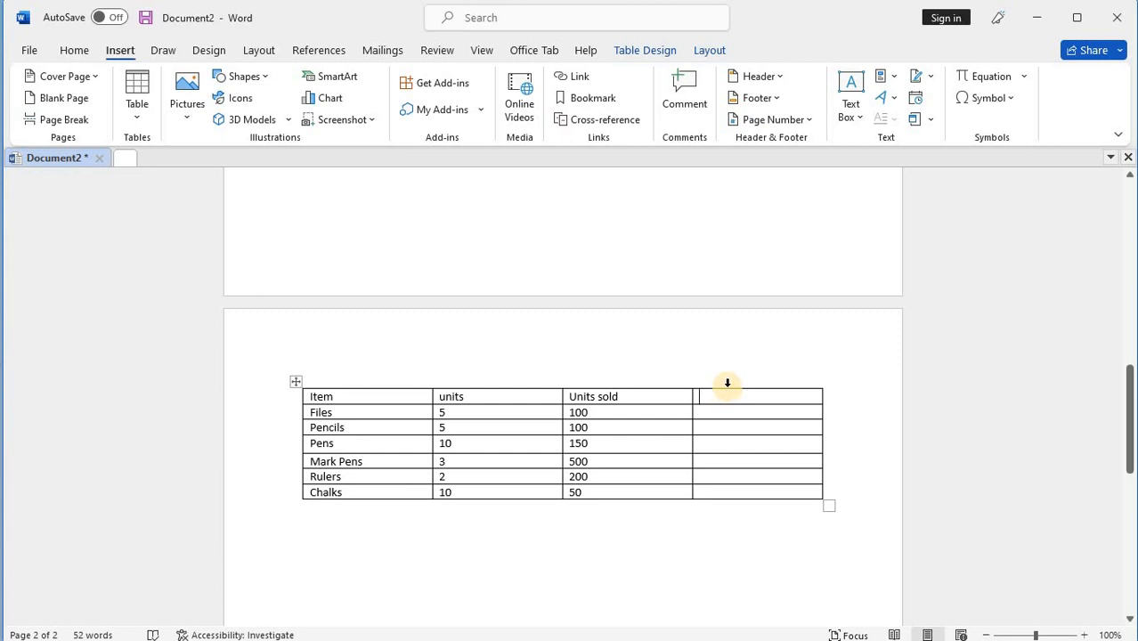
type("Uni")
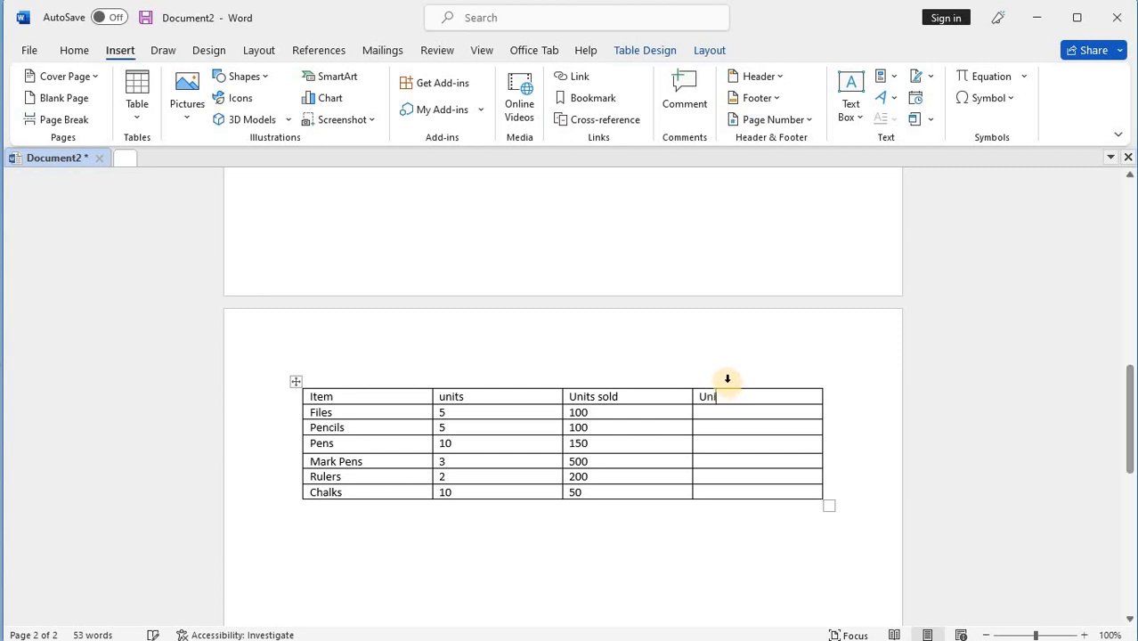
type("ts re")
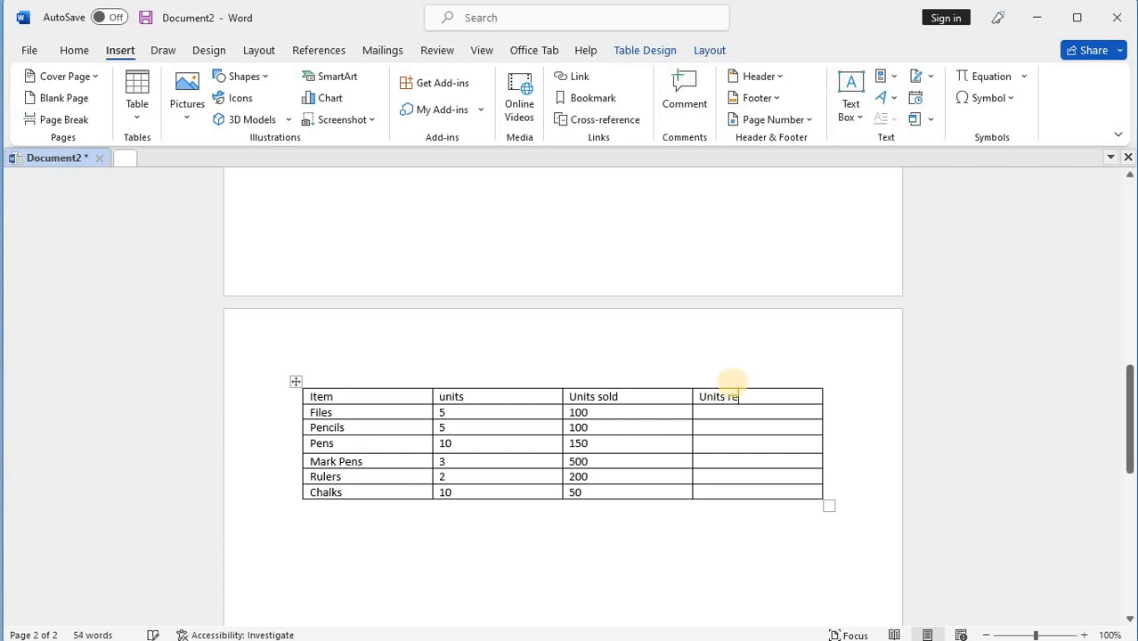
type("maining")
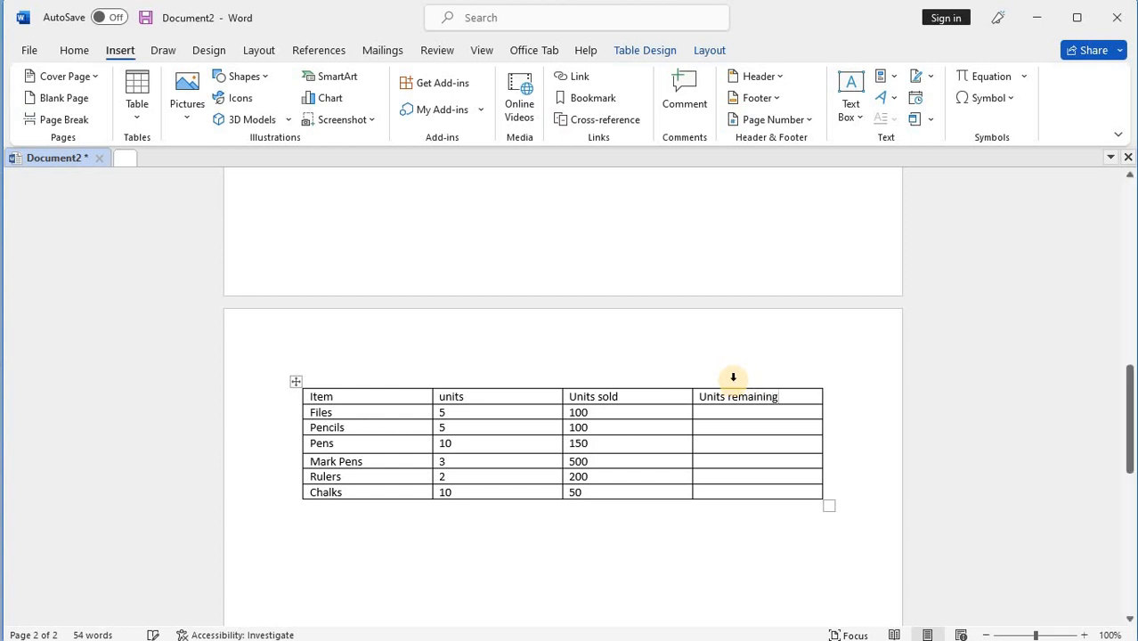
- Replace the Units sold values with 2 for Files, 3 for Pencils and 6 for Pens
left_click(493, 388)
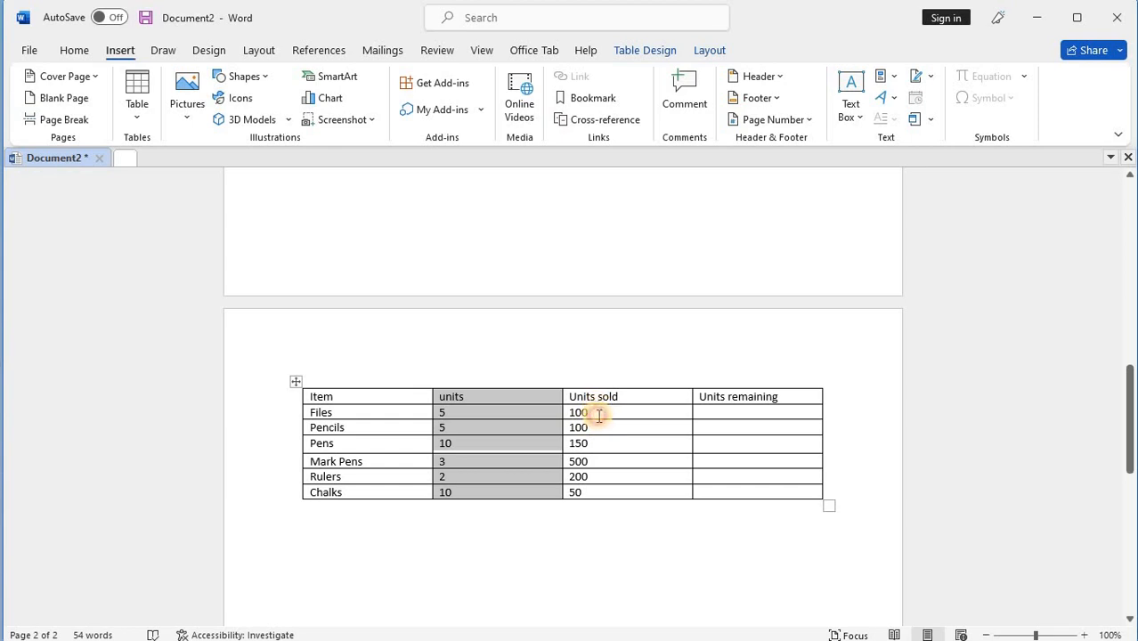
left_click(599, 414)
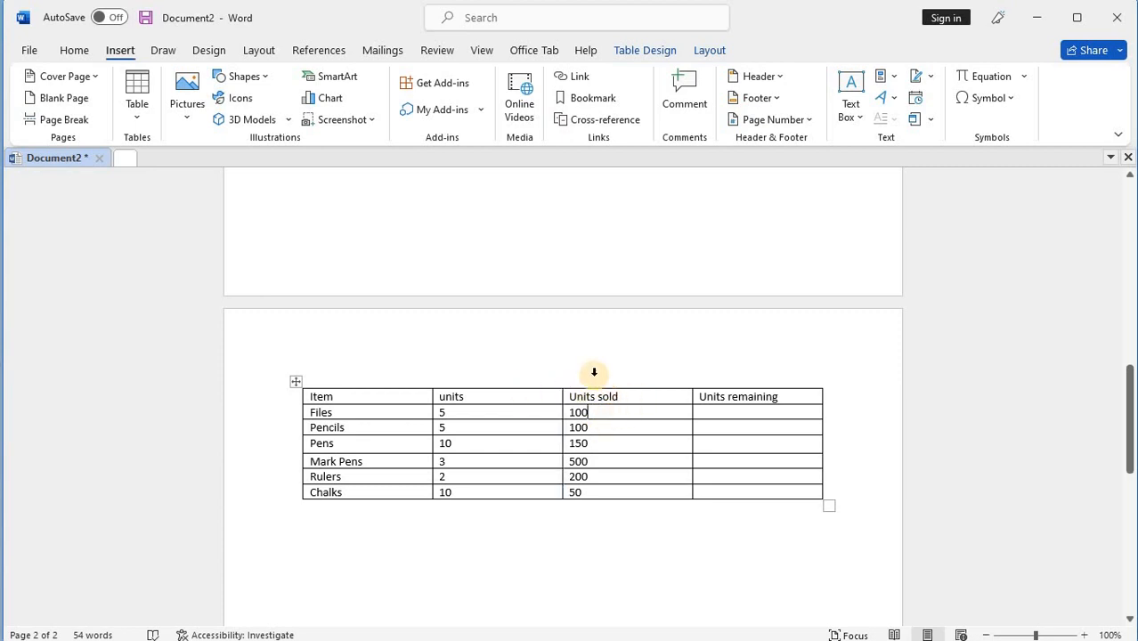
key("BackSpace")
key("BackSpace")
key("BackSpace")
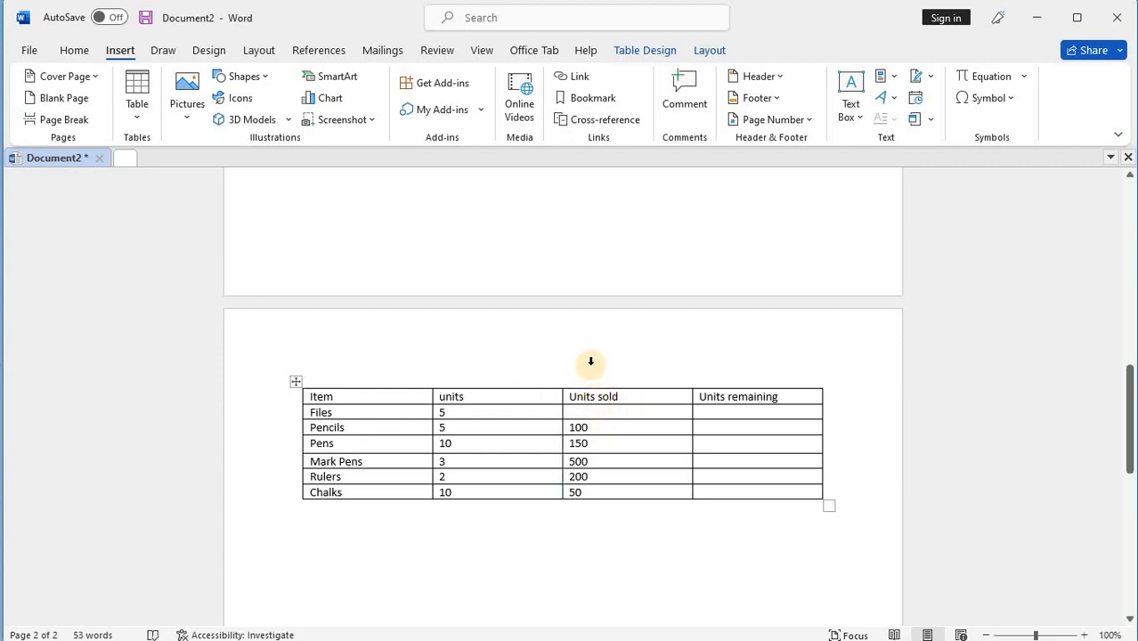
type("2")
key("Down")
key("Delete")
key("Delete")
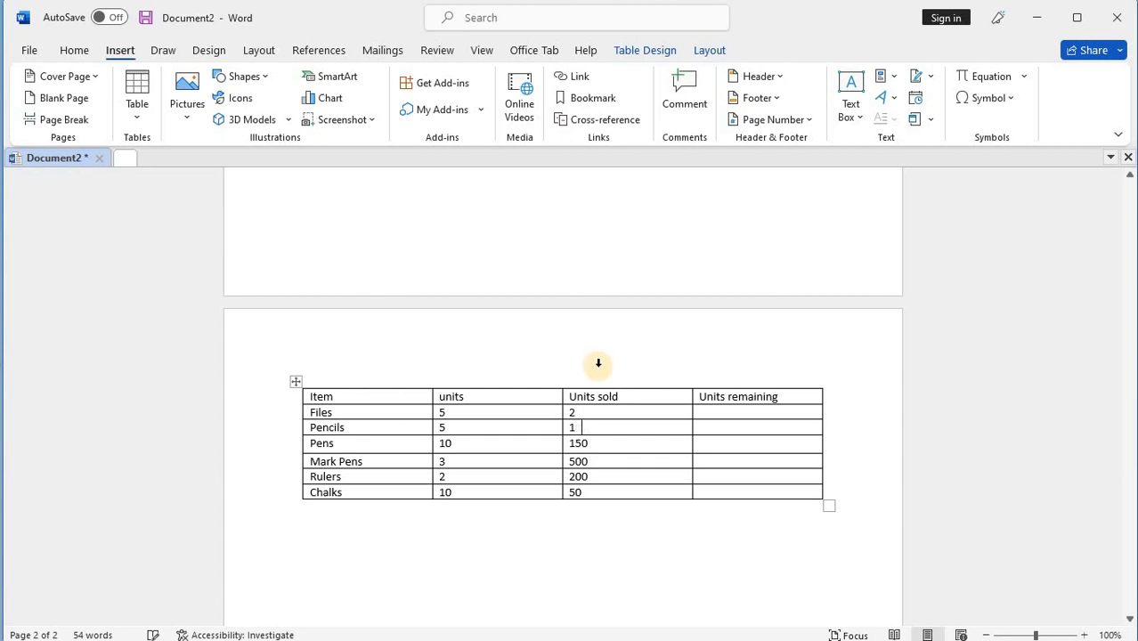
key("BackSpace")
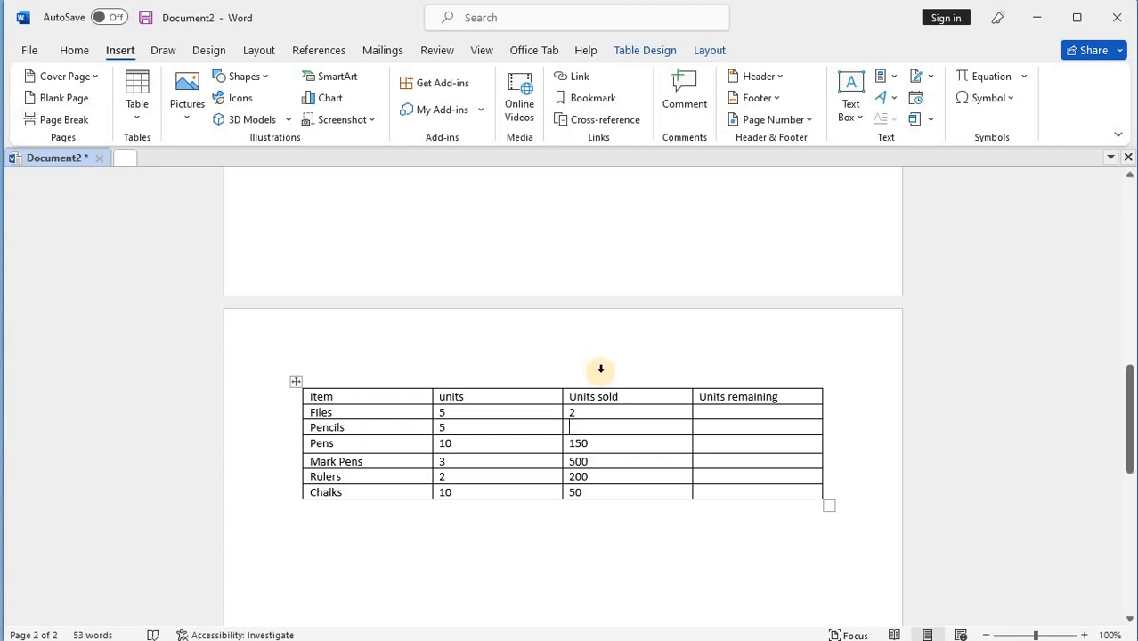
type("3")
key("Down")
key("Delete")
key("Delete")
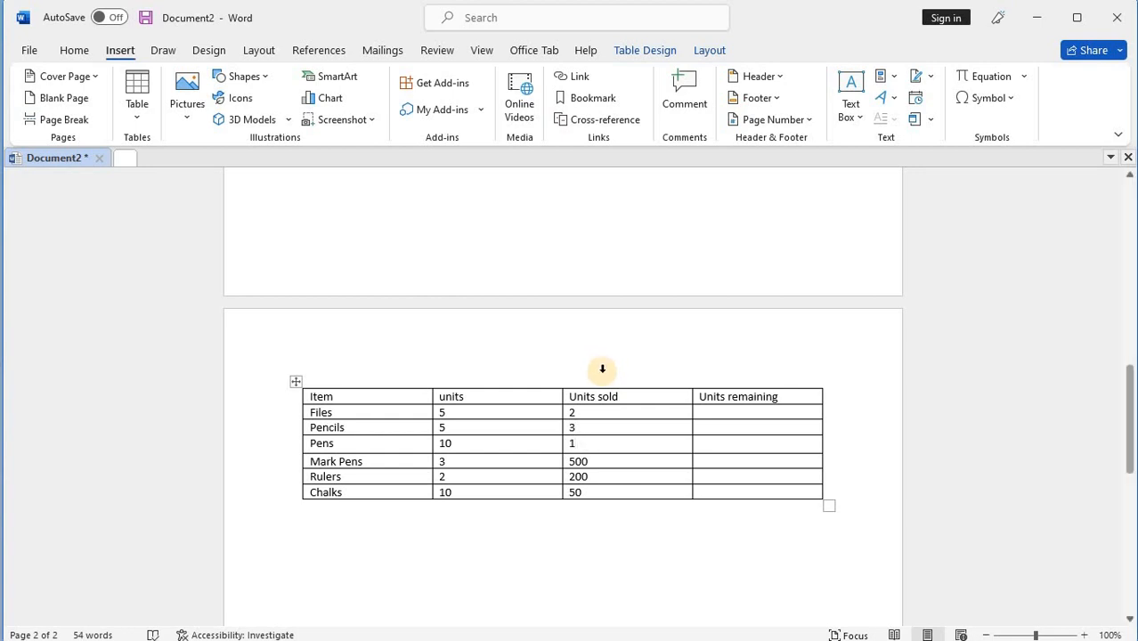
key("BackSpace")
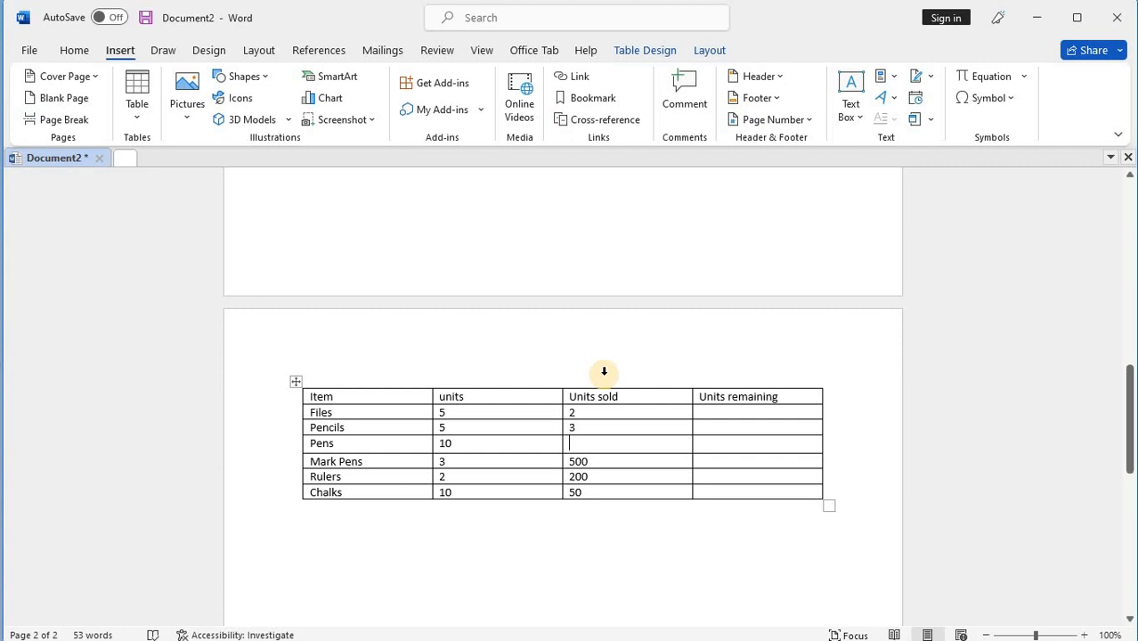
type("6")
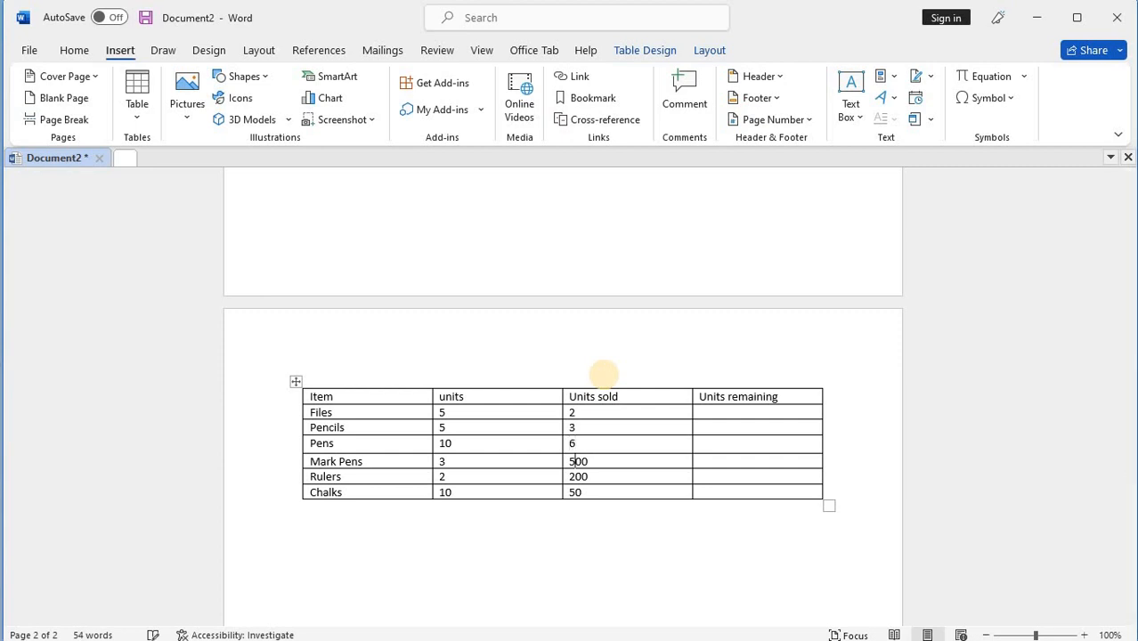
- Replace the Units sold values with 2 for Mark Pens, 1 for Rulers and 8 for Chalks
key("BackSpace")
key("BackSpace")
key("BackSpace")
type("2")
key("Right")
key("Right")
key("BackSpace")
key("BackSpace")
key("BackSpace")
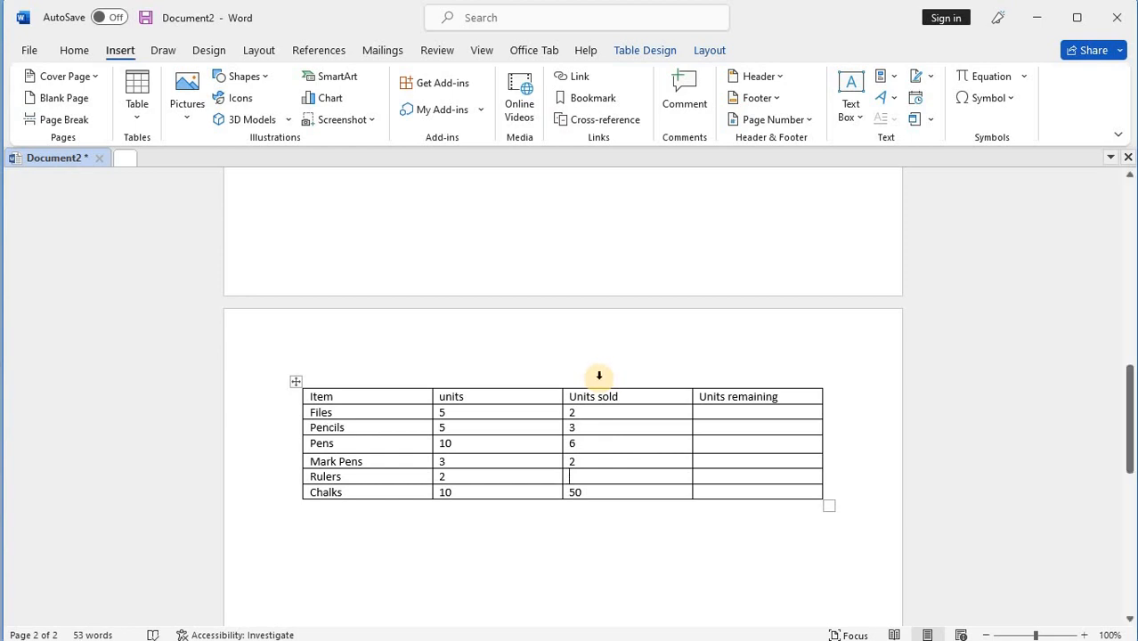
type("0")
key("Down")
key("Right")
key("BackSpace")
key("BackSpace")
type("8")
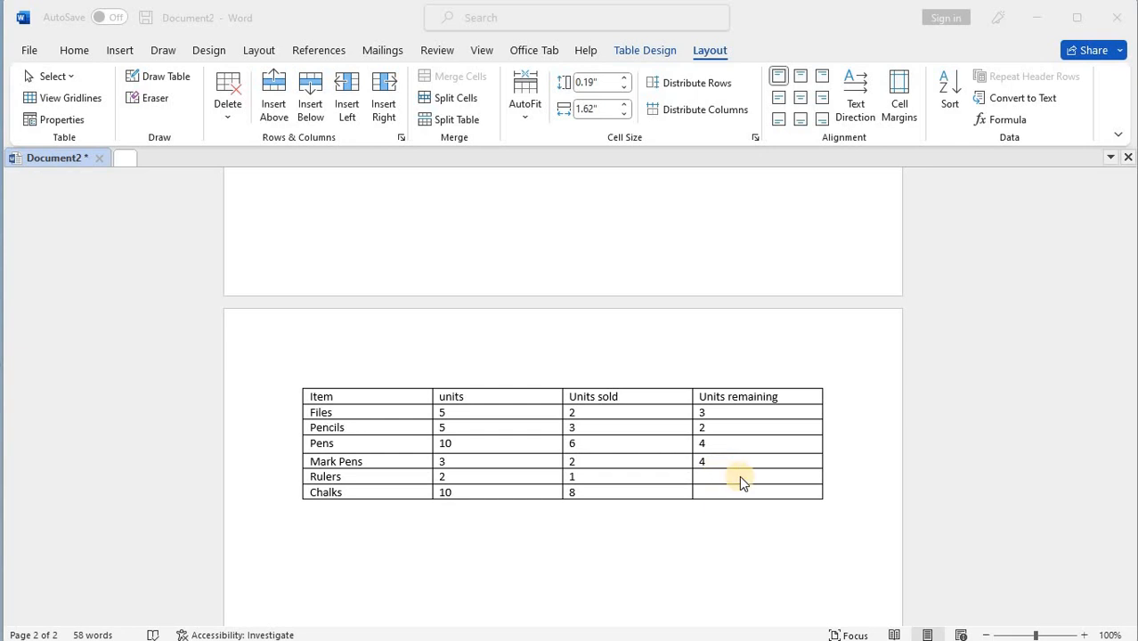
- Calculate the Units remaining value for the Rulers row with the formula =b5-c5
left_click(711, 476)
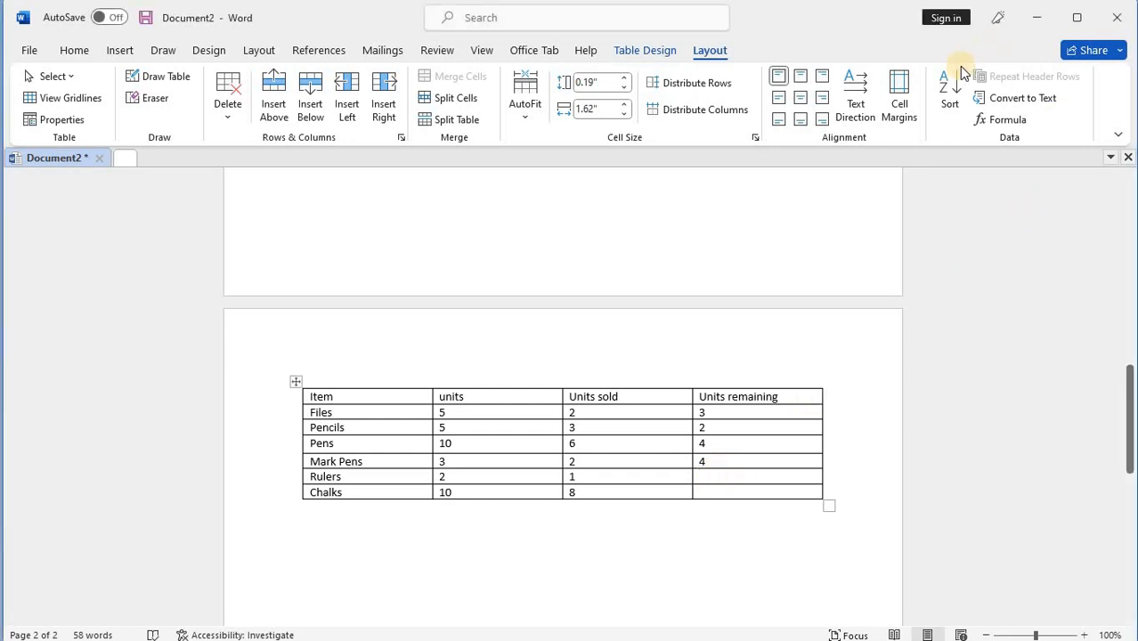
left_click(998, 120)
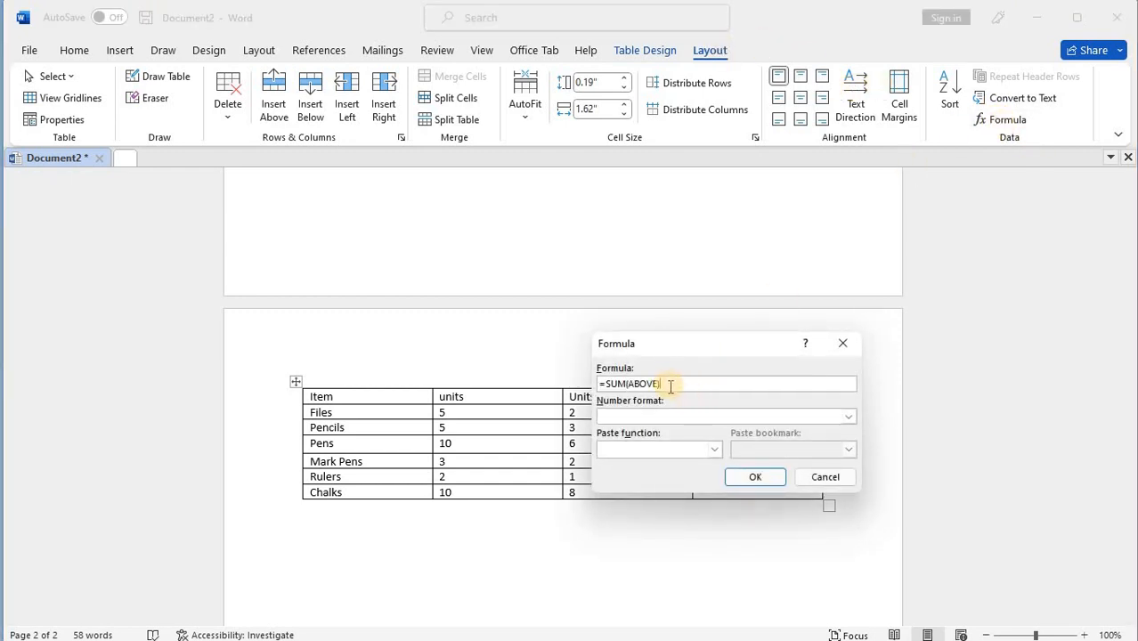
left_click_drag(672, 385, 604, 387)
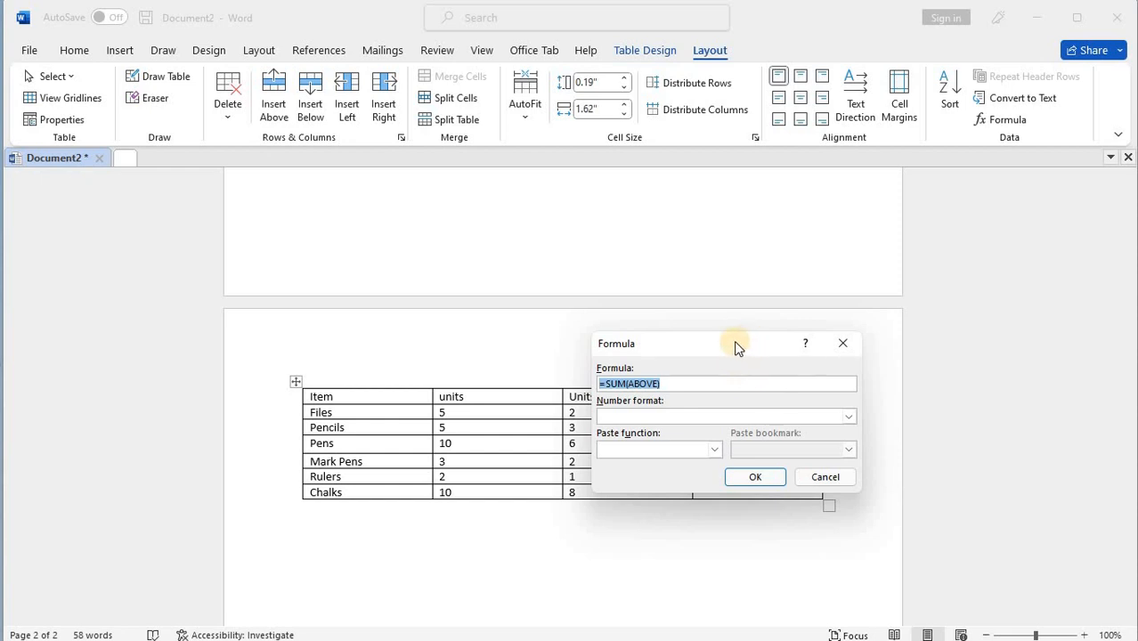
left_click_drag(784, 340, 833, 248)
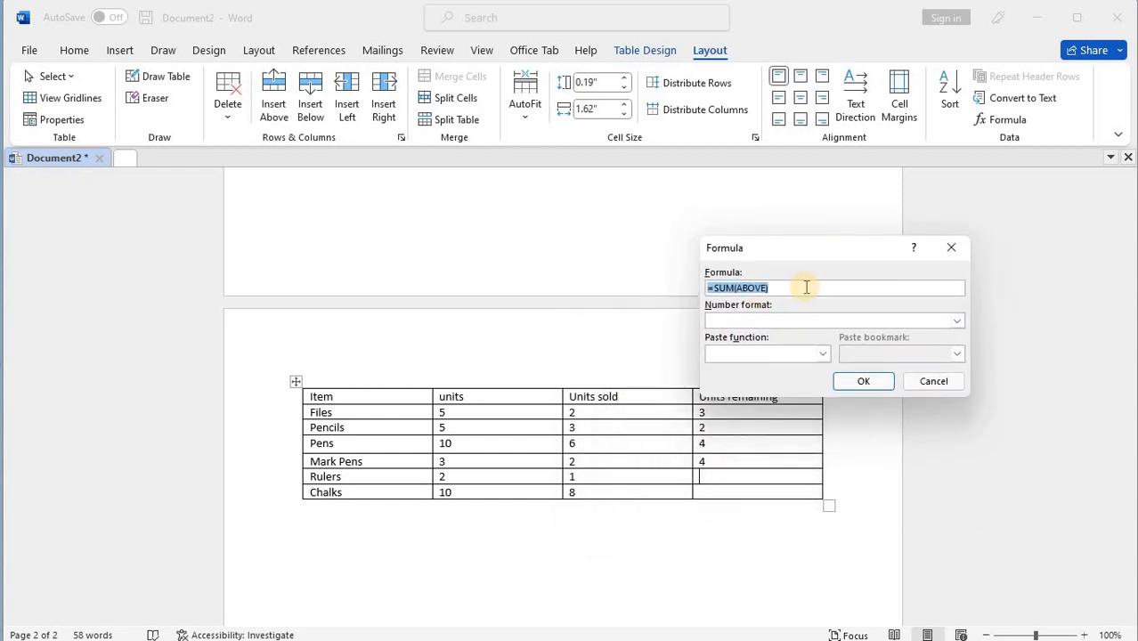
type("=")
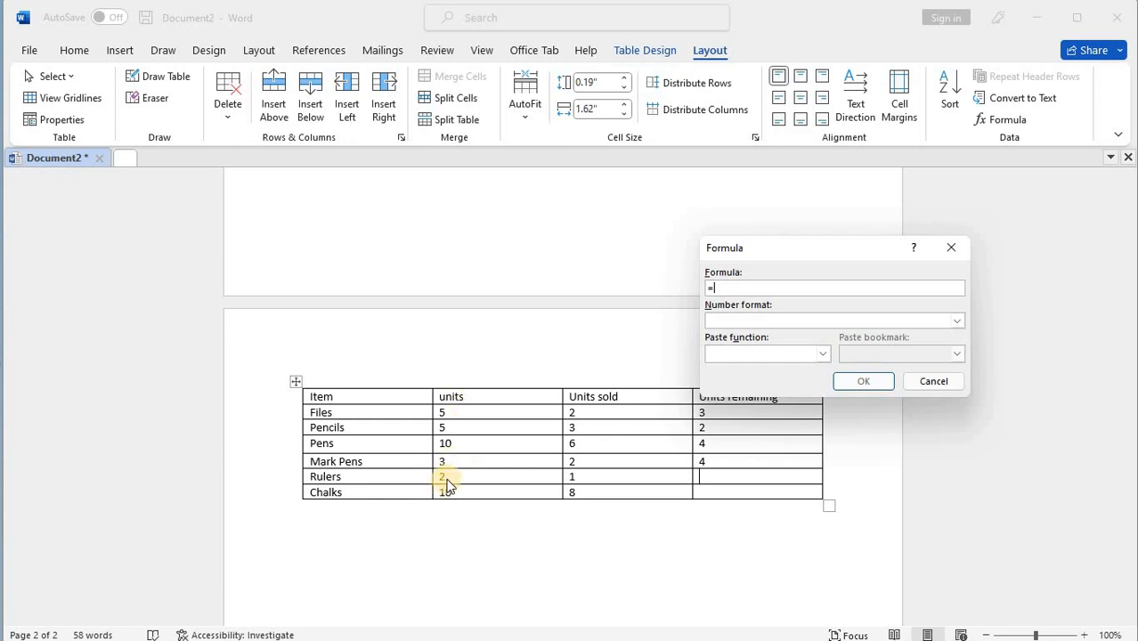
type("b5-c5")
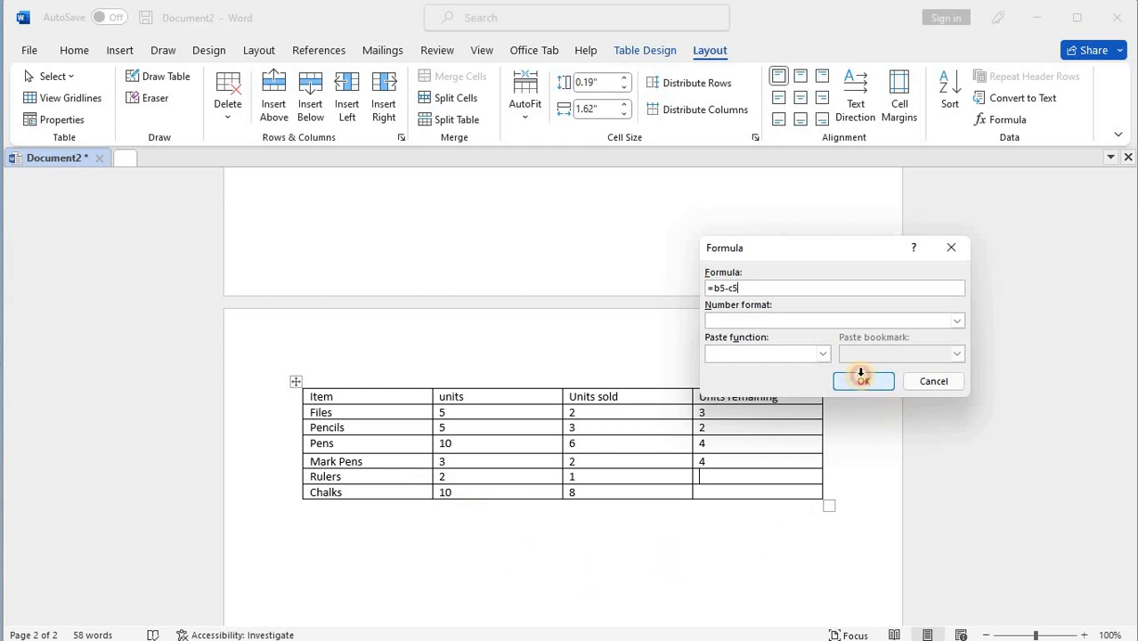
left_click(862, 382)
- Try to calculate the Units remaining value for the Chalks row with the formula =b6-c6
left_click(703, 492)
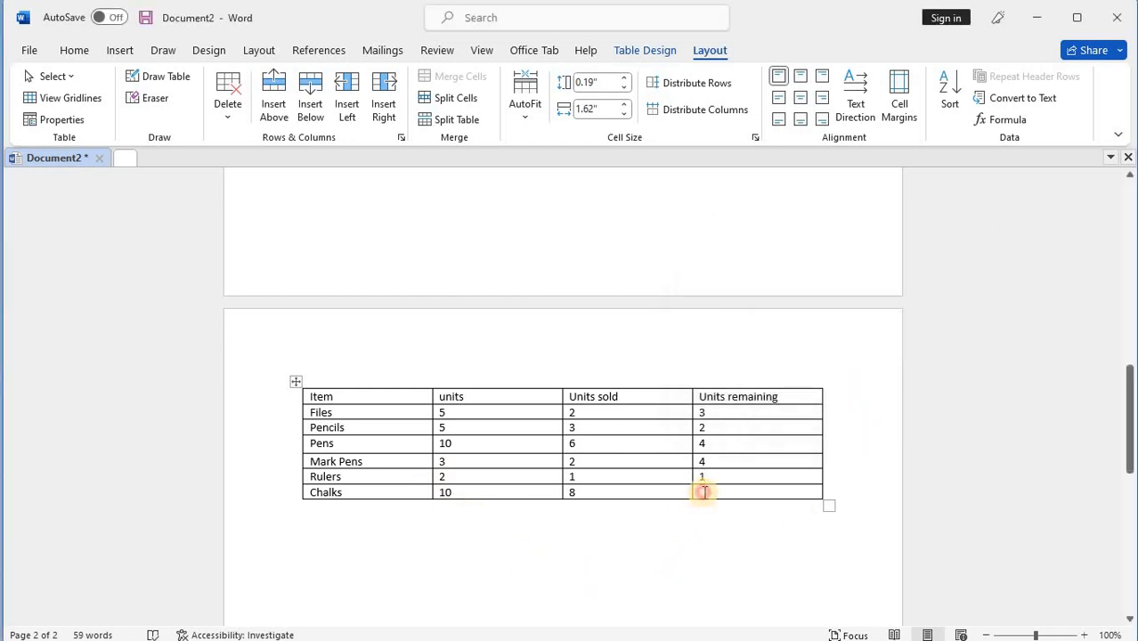
left_click(999, 121)
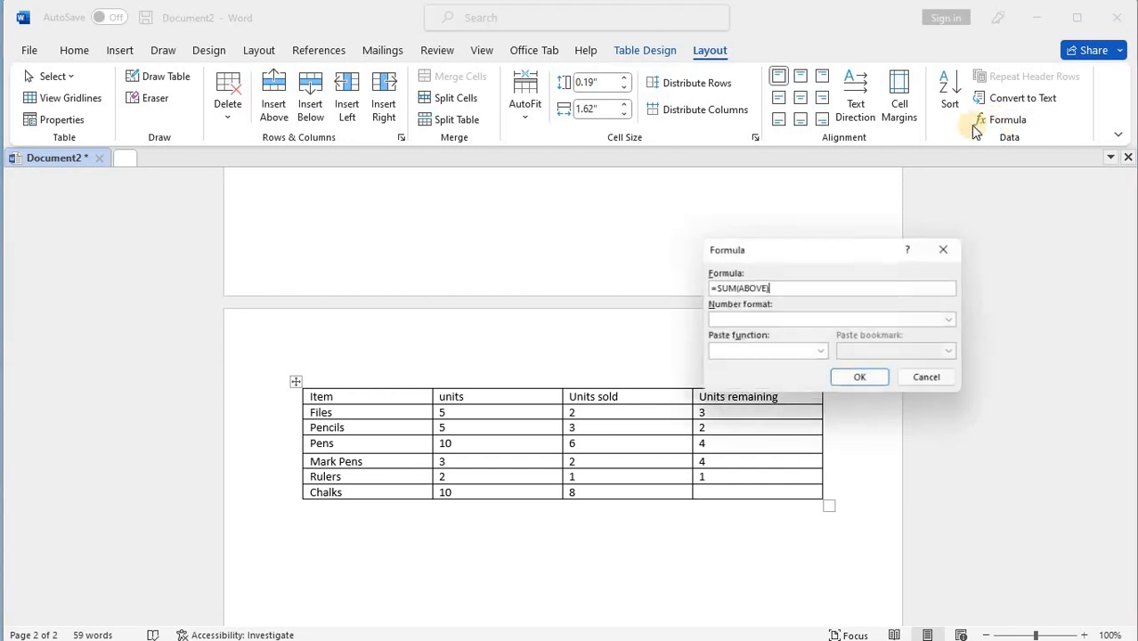
left_click_drag(786, 289, 693, 290)
type("=")
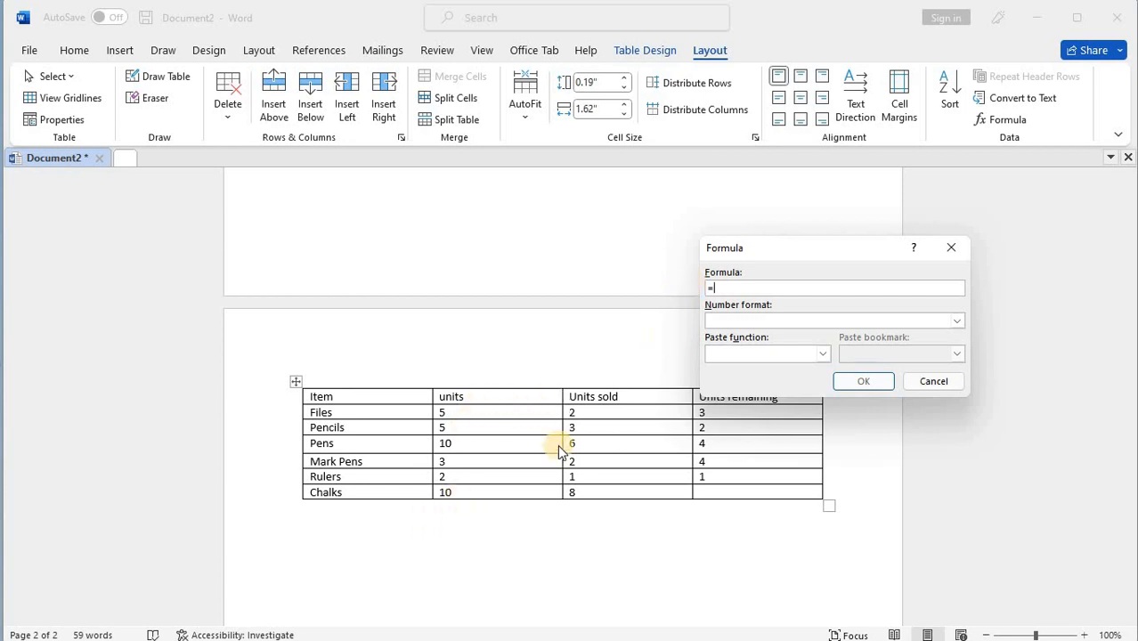
type("b6-c6")
left_click(864, 382)
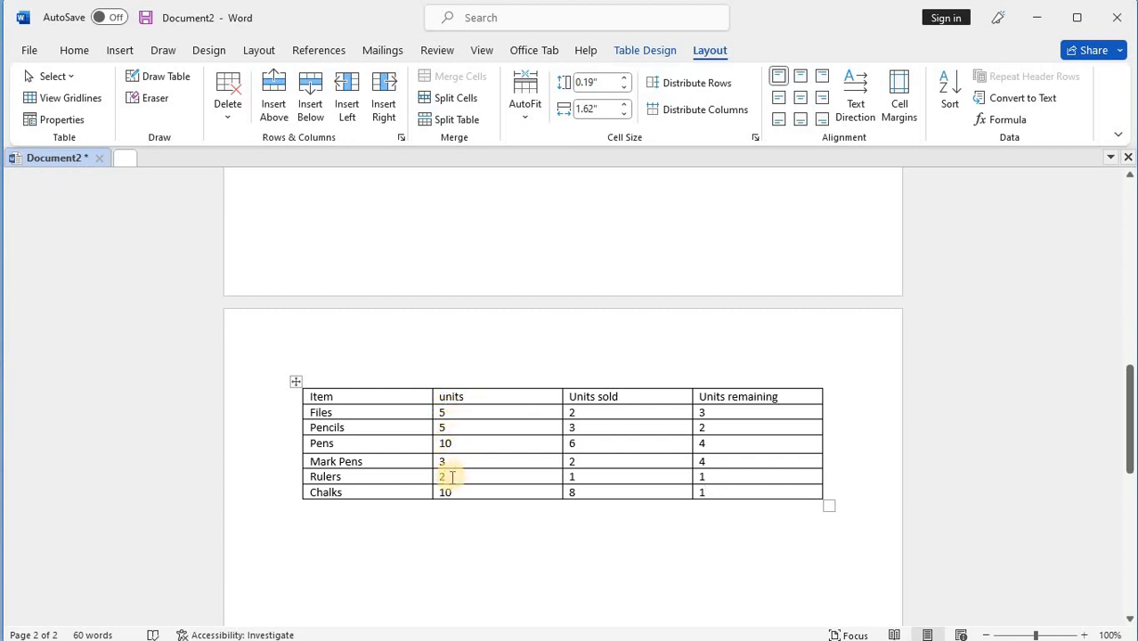
- Delete the Chalks row's Units remaining result and insert the formula =b6-c6 in that cell again
double_click(705, 495)
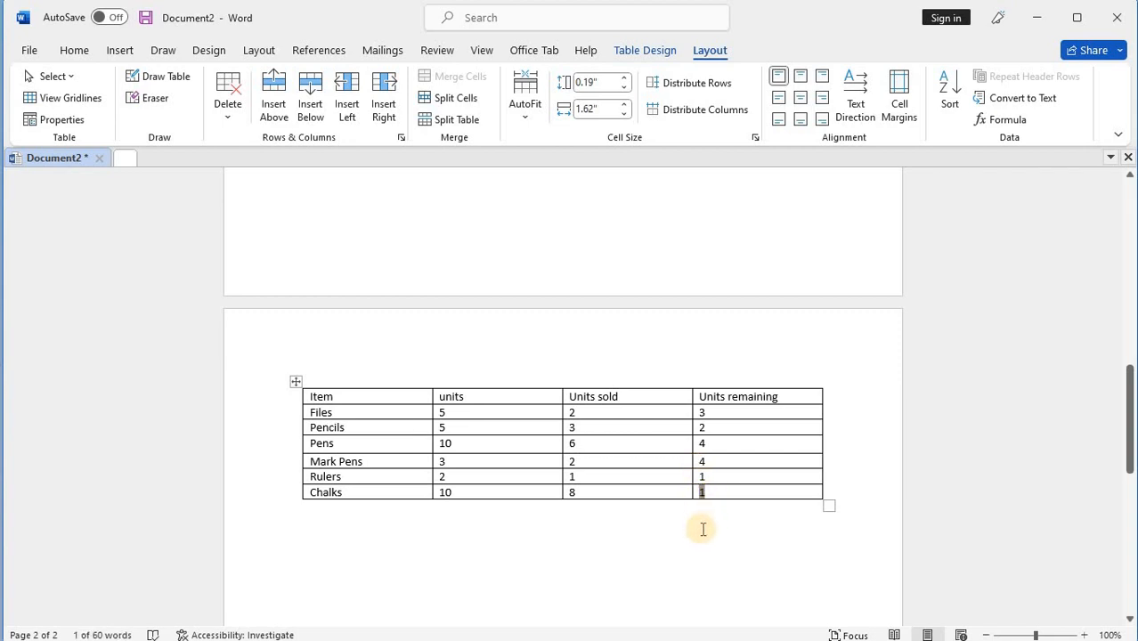
key("BackSpace")
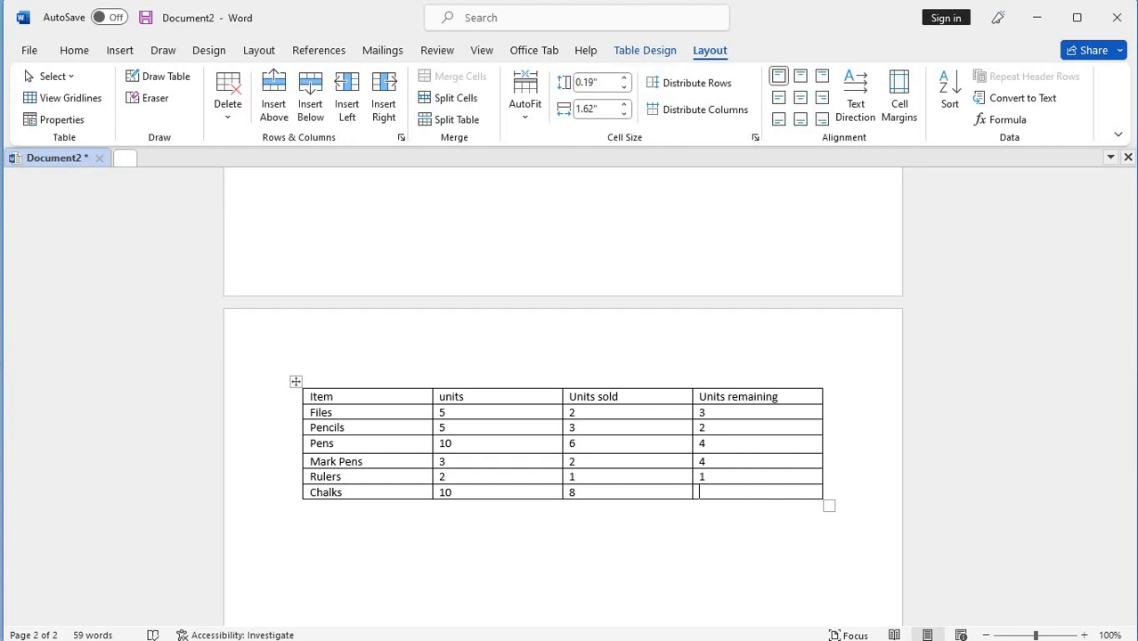
left_click(1001, 119)
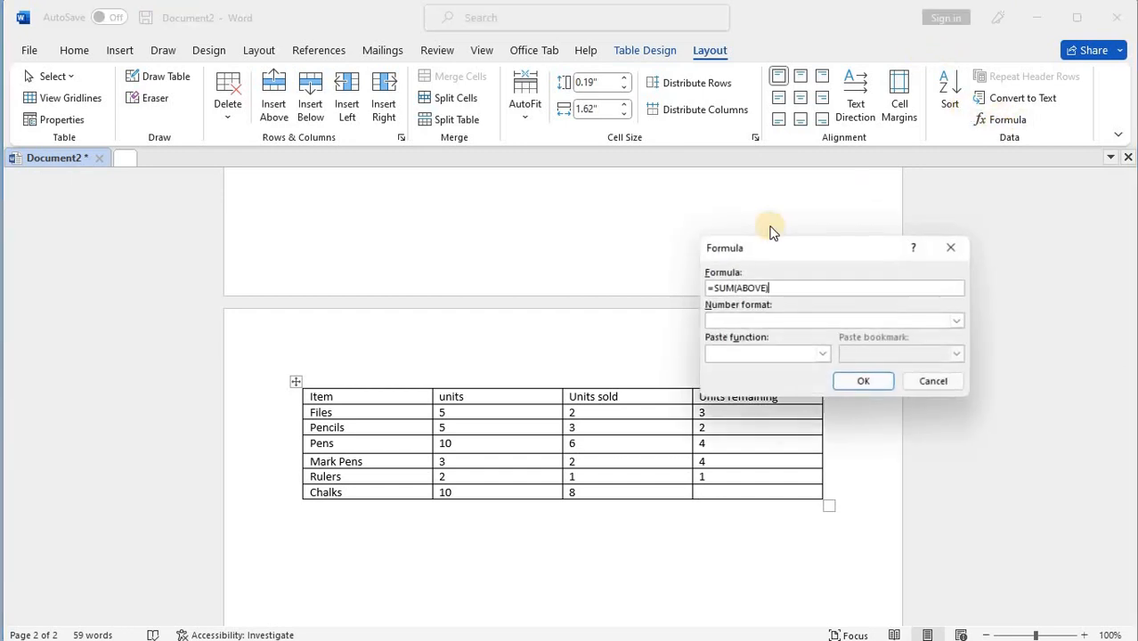
left_click_drag(773, 288, 668, 283)
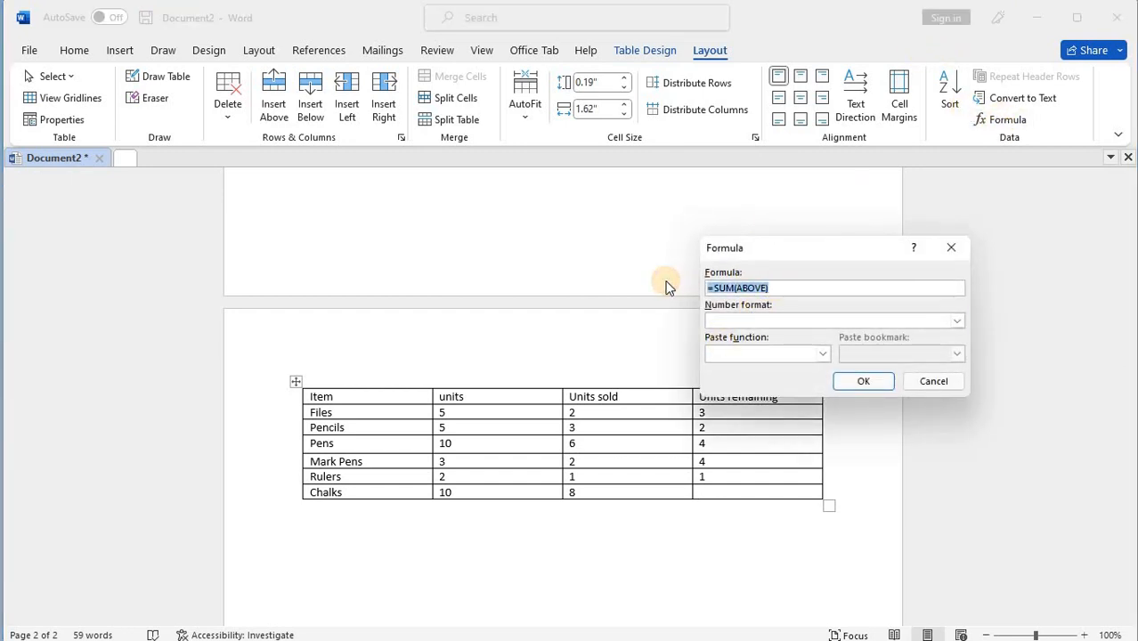
type("=b6-c6")
left_click(860, 382)
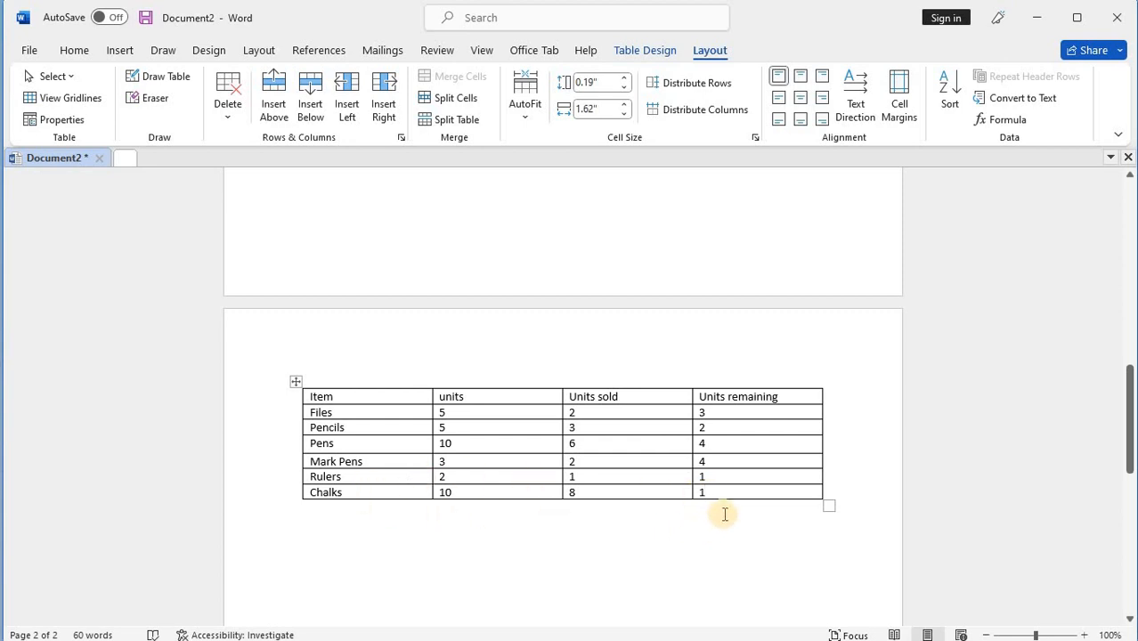
- Replace the formula result in the Chalks row's Units remaining cell with the plain value 2
key("shift+Left")
type("2")
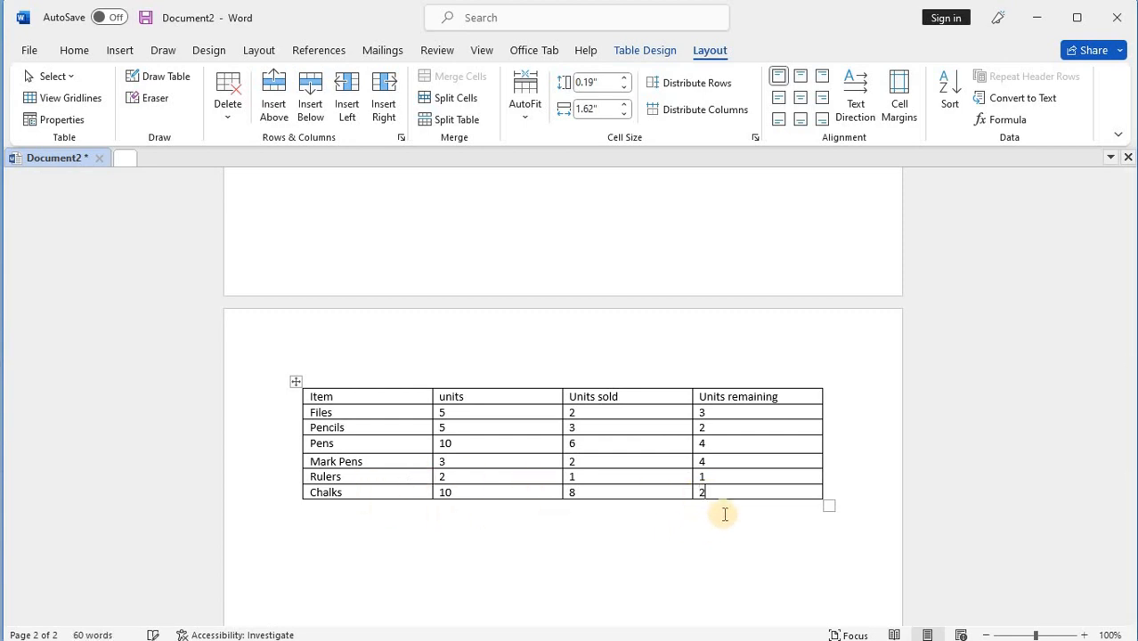
scroll(657, 512, "down", 1)
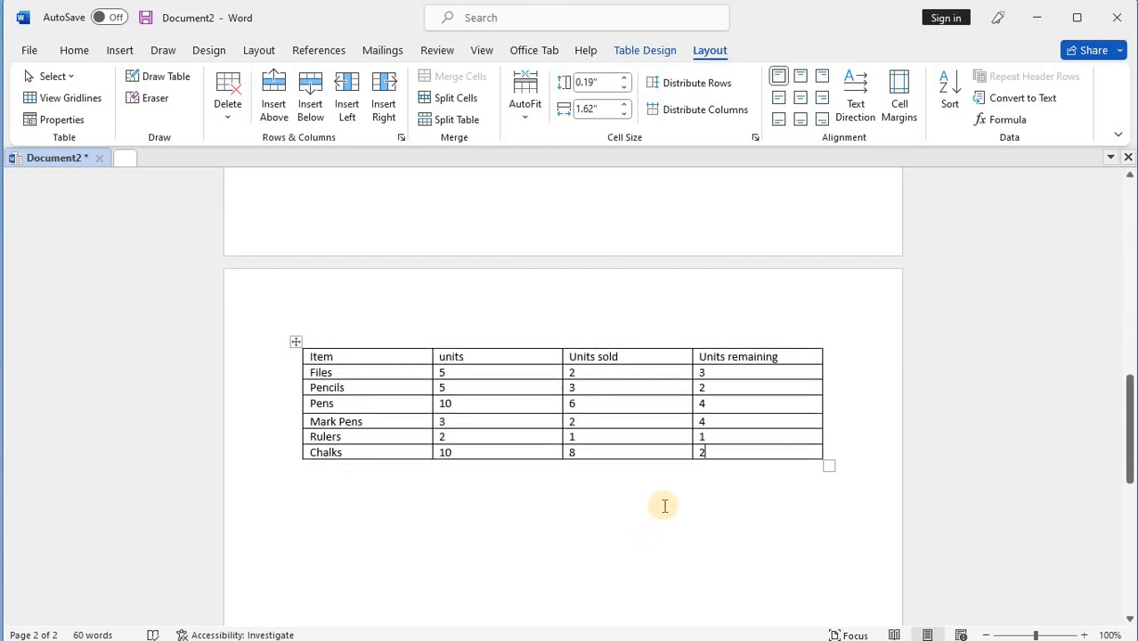
- Insert a Clustered Column chart in the empty paragraph below the Units remaining table
left_click(664, 503)
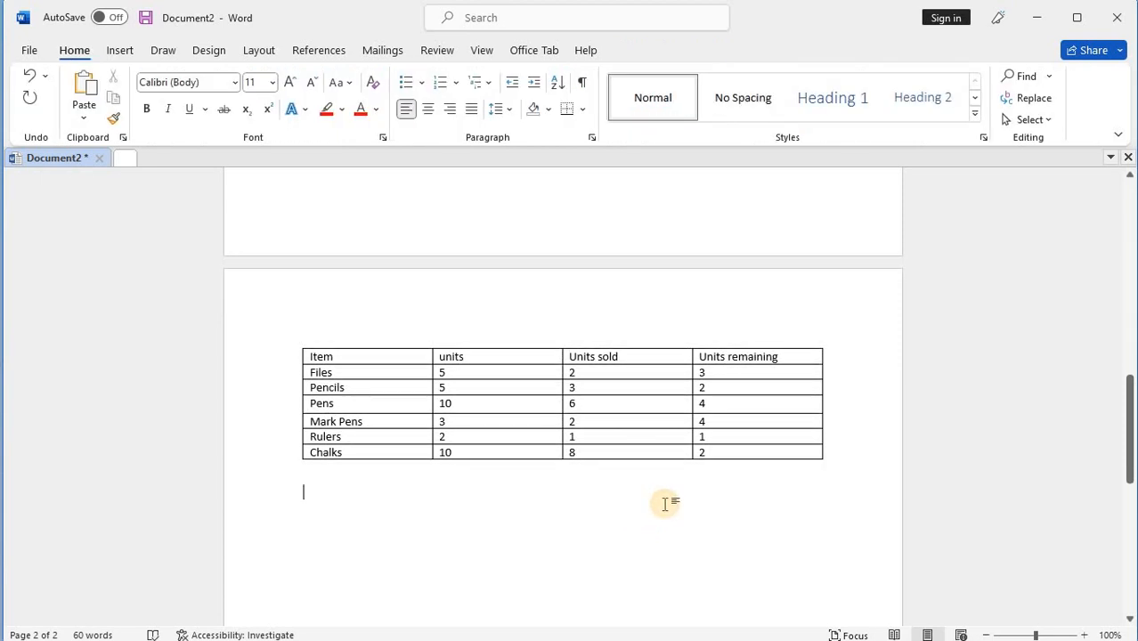
scroll(653, 505, "down", 1)
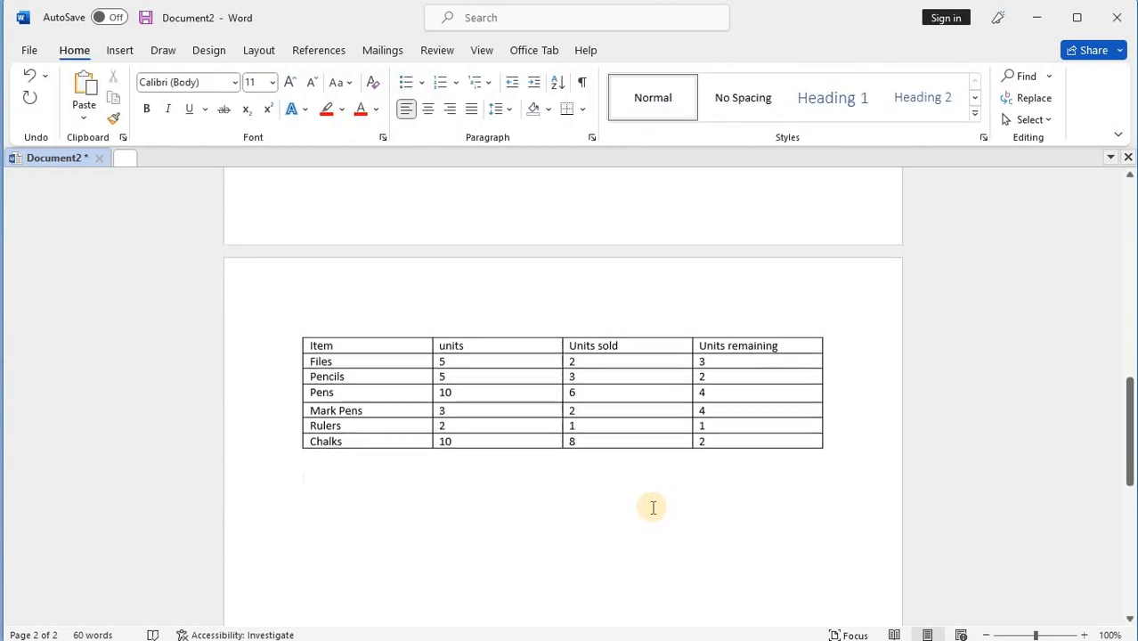
scroll(652, 508, "down", 1)
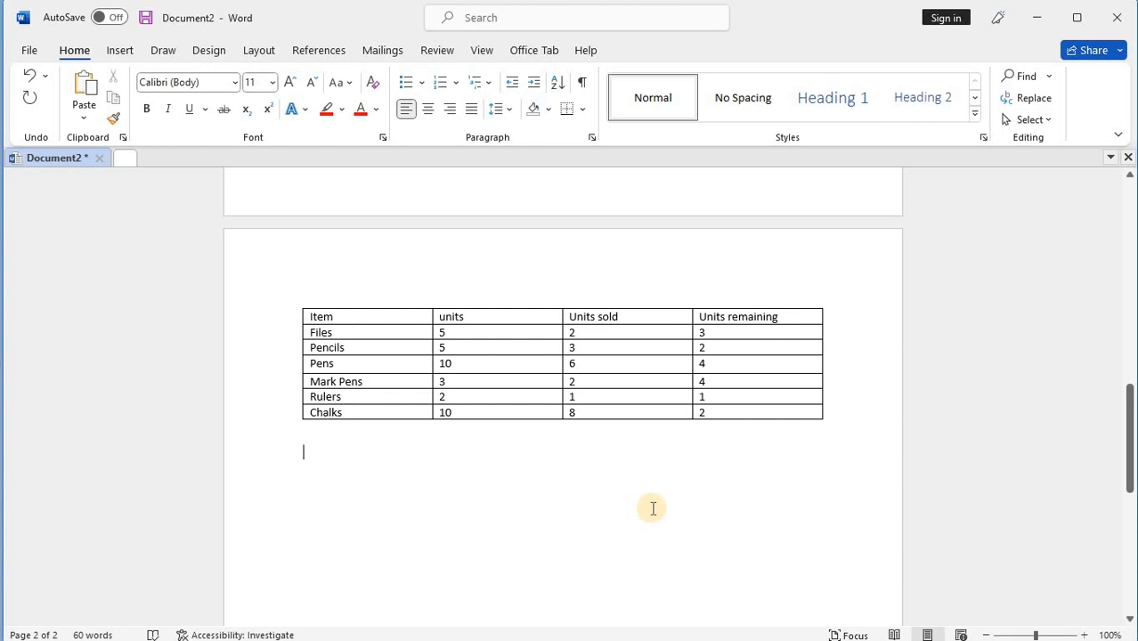
scroll(650, 507, "down", 1)
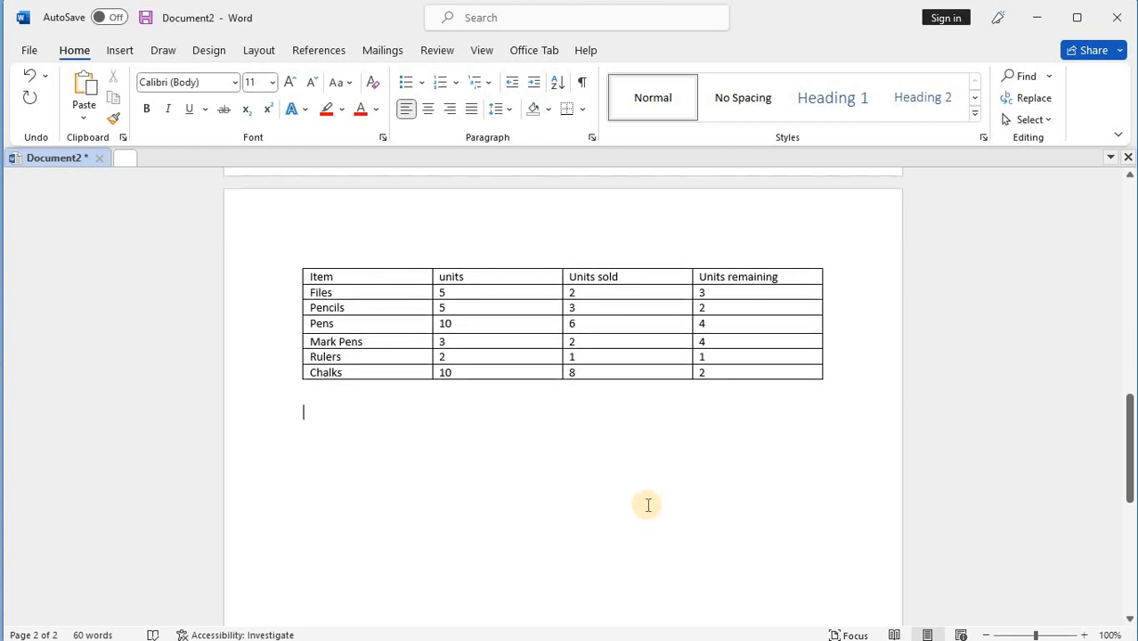
scroll(648, 505, "down", 1)
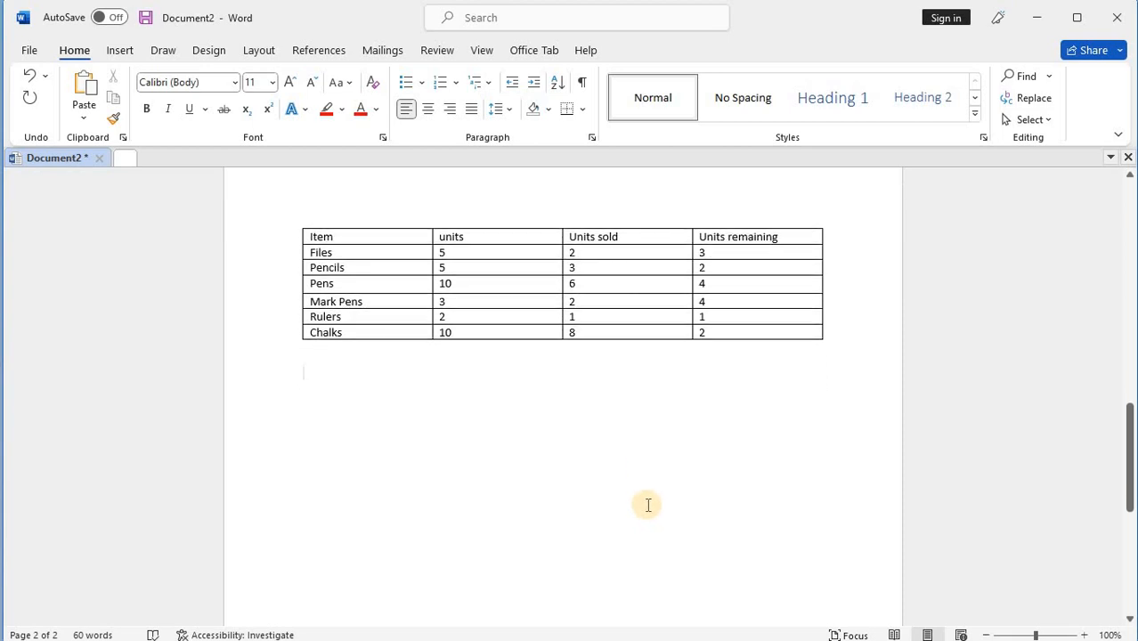
scroll(648, 505, "down", 1)
left_click(303, 331)
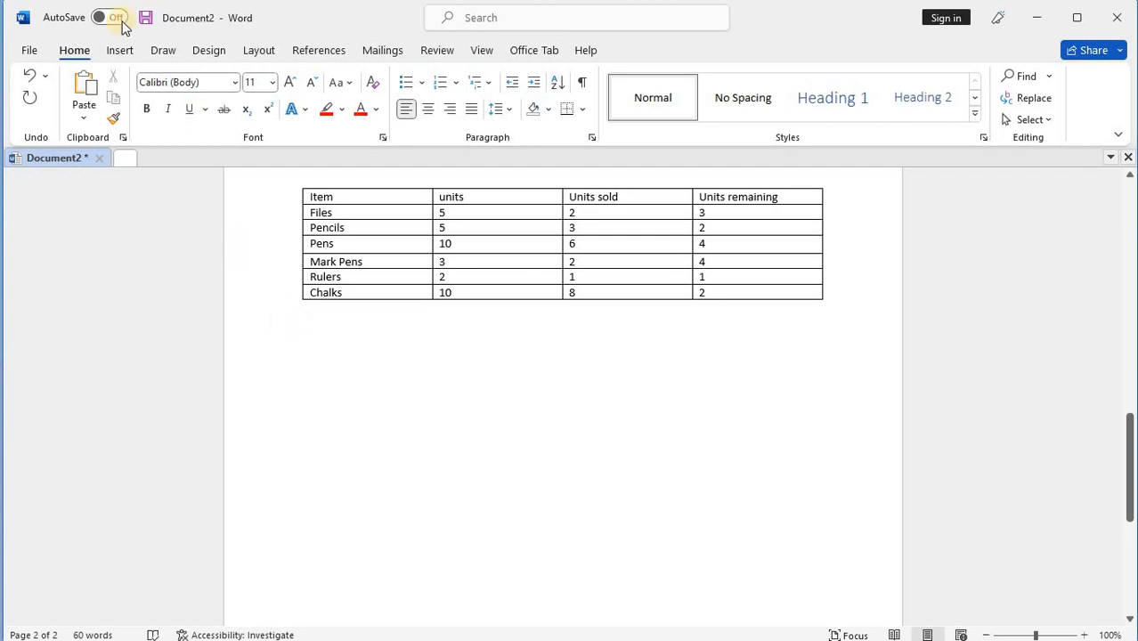
left_click(121, 53)
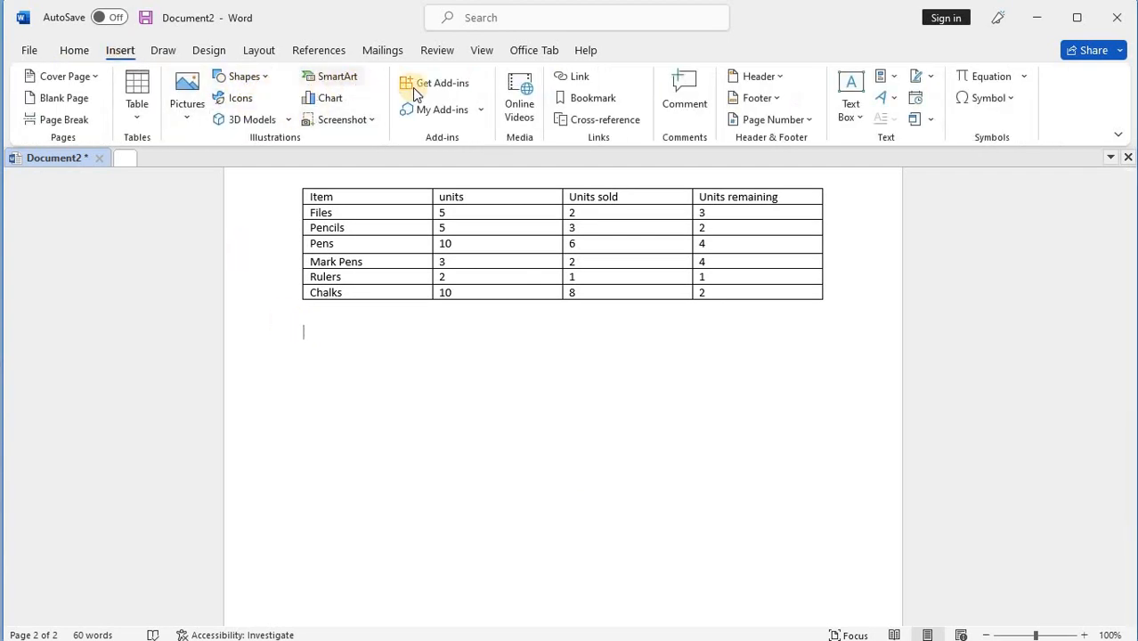
left_click(331, 100)
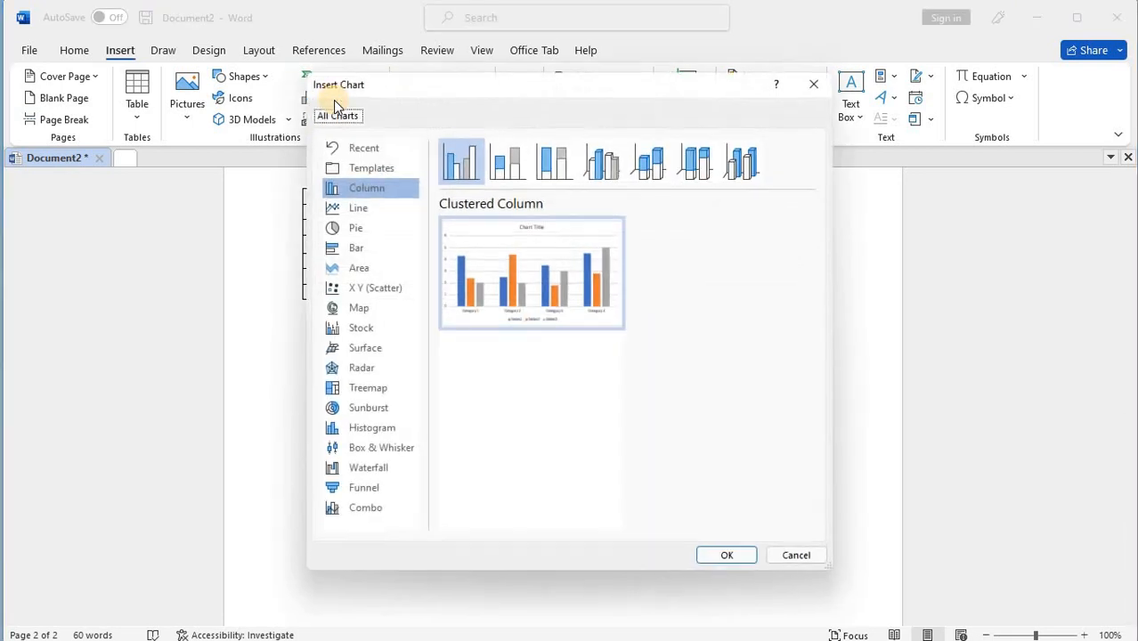
left_click(358, 190)
mouse_move(472, 249)
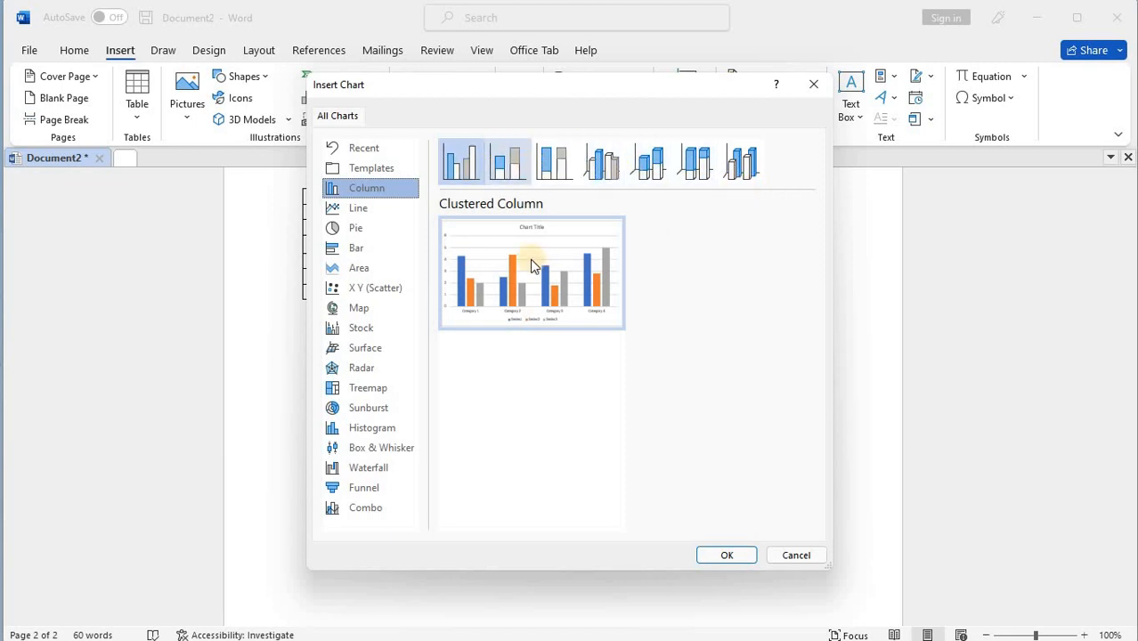
mouse_move(525, 281)
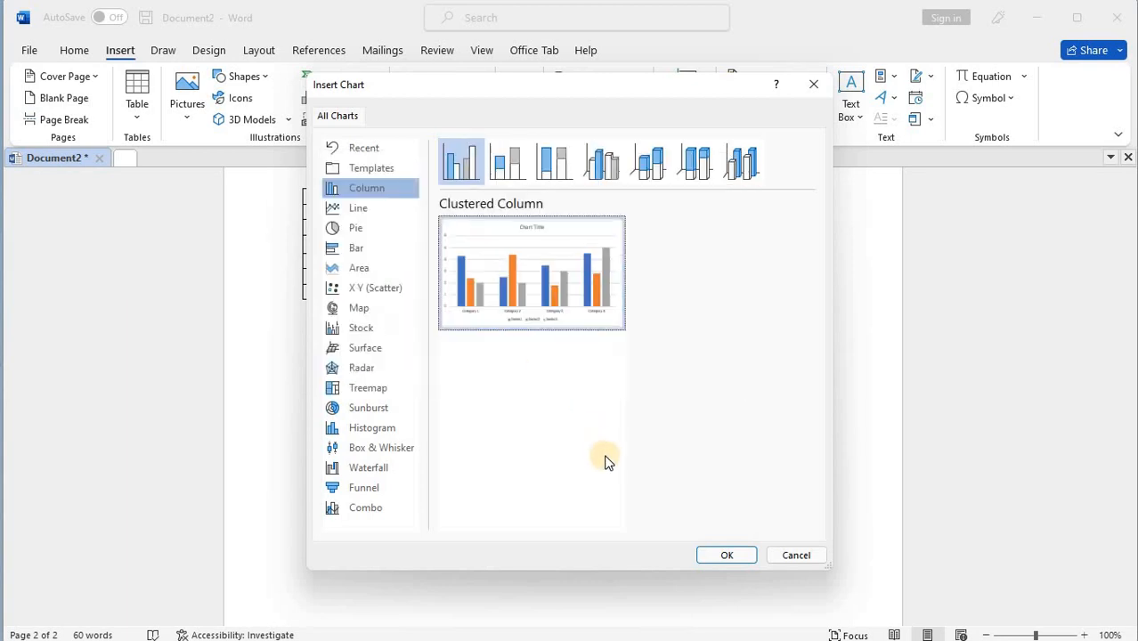
left_click(727, 556)
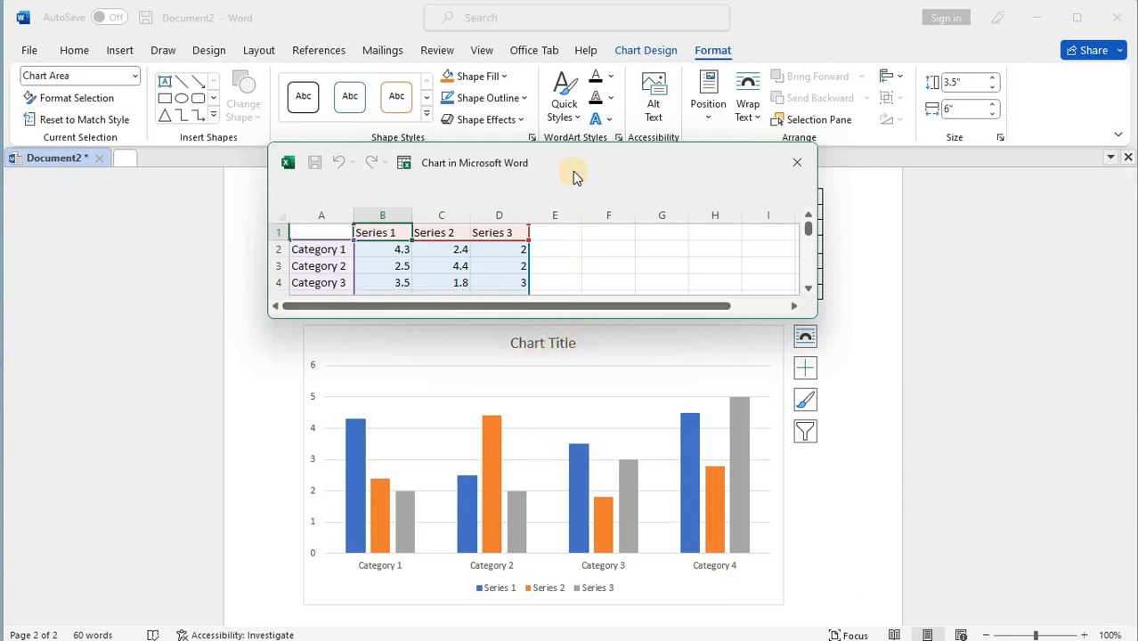
- Move the chart's data sheet clear of the table and paste the table's Item column into its column A, accepting the size mismatch
left_click_drag(573, 171, 914, 266)
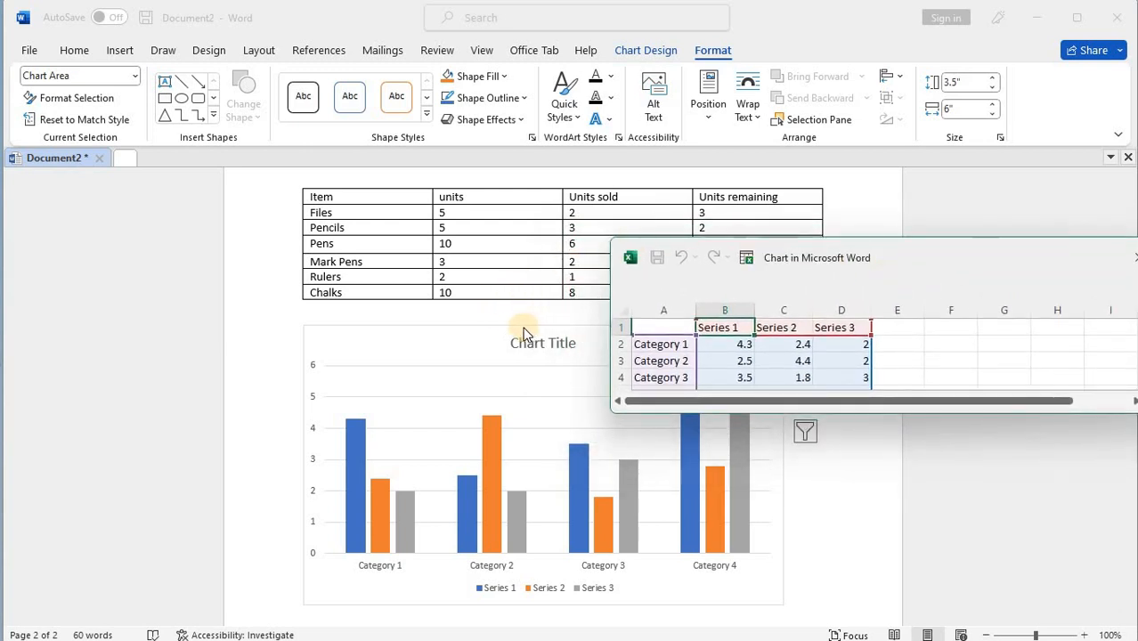
left_click_drag(894, 251, 826, 376)
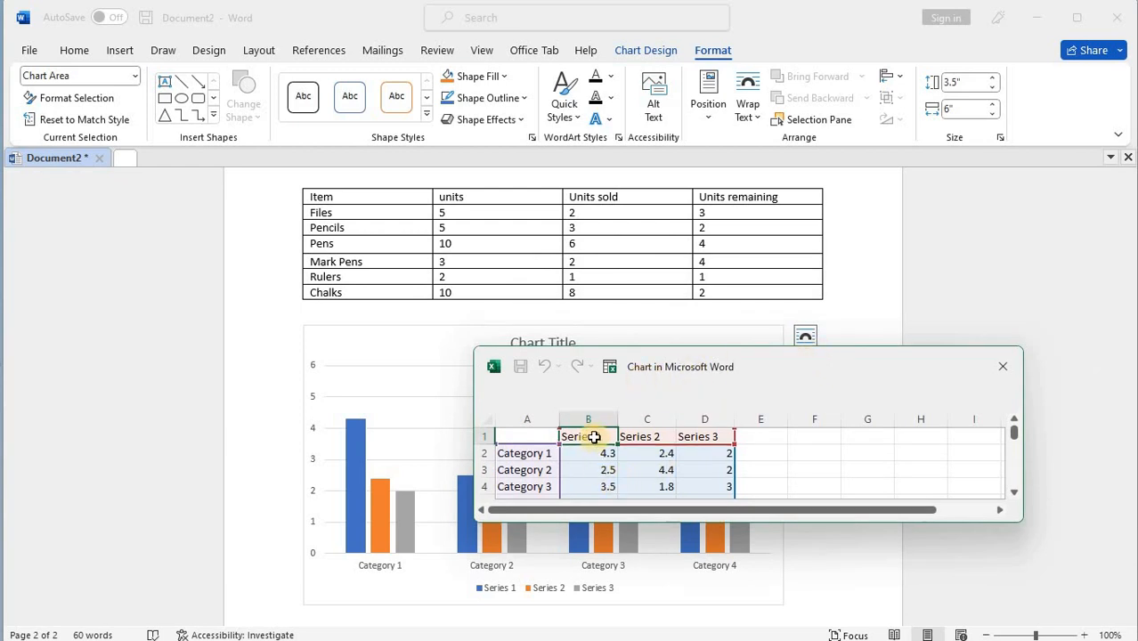
left_click(340, 200)
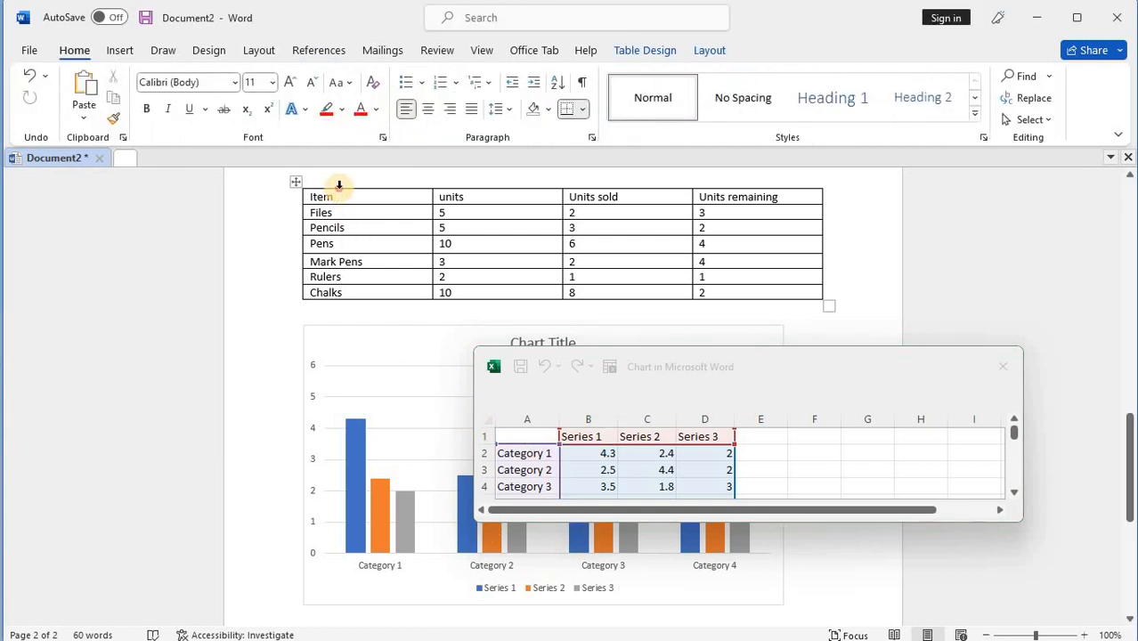
left_click(339, 185)
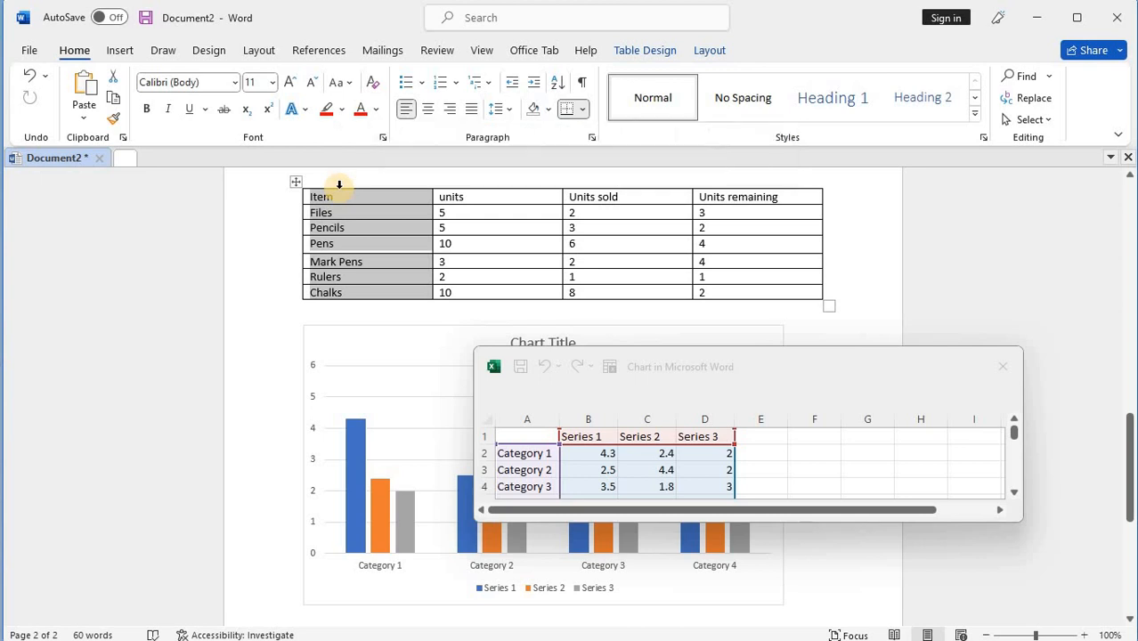
left_click(527, 417)
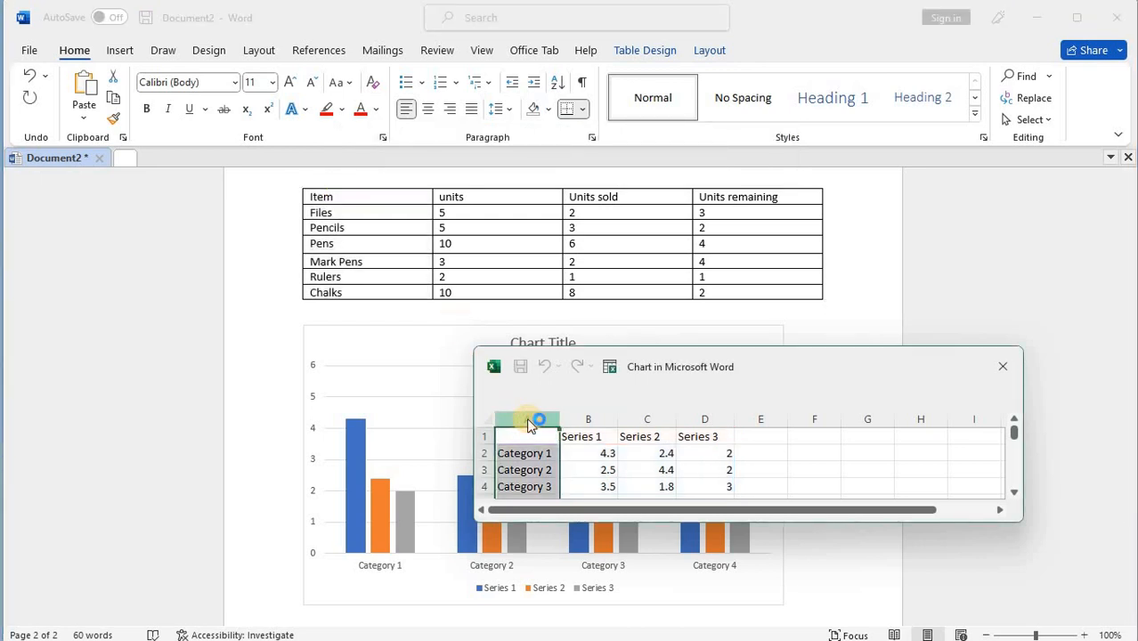
key("ctrl+v")
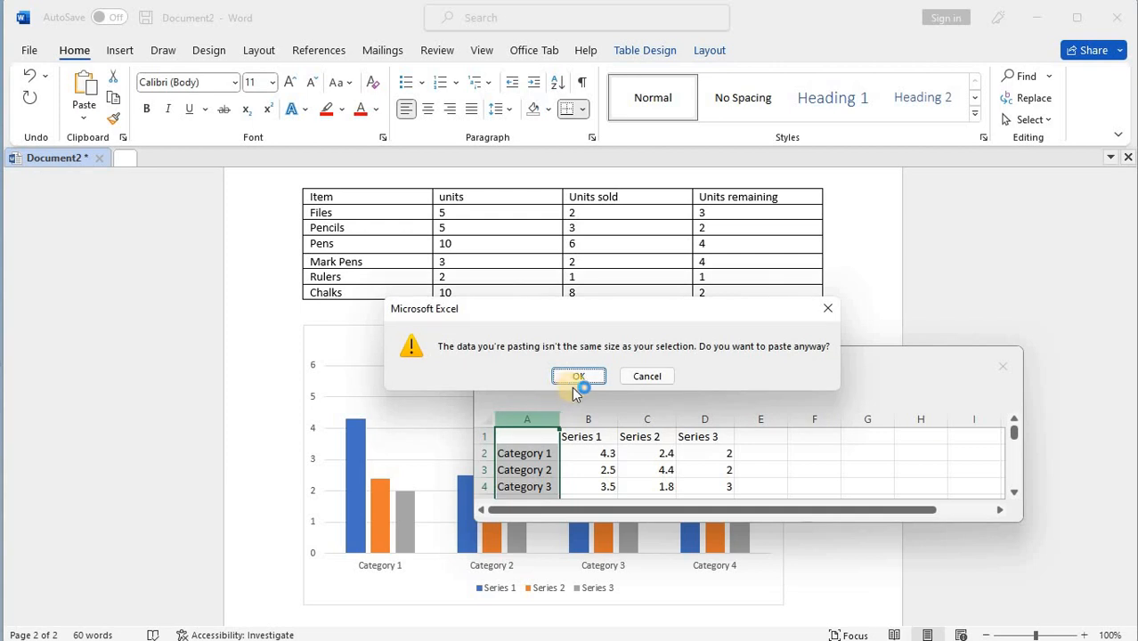
left_click(577, 378)
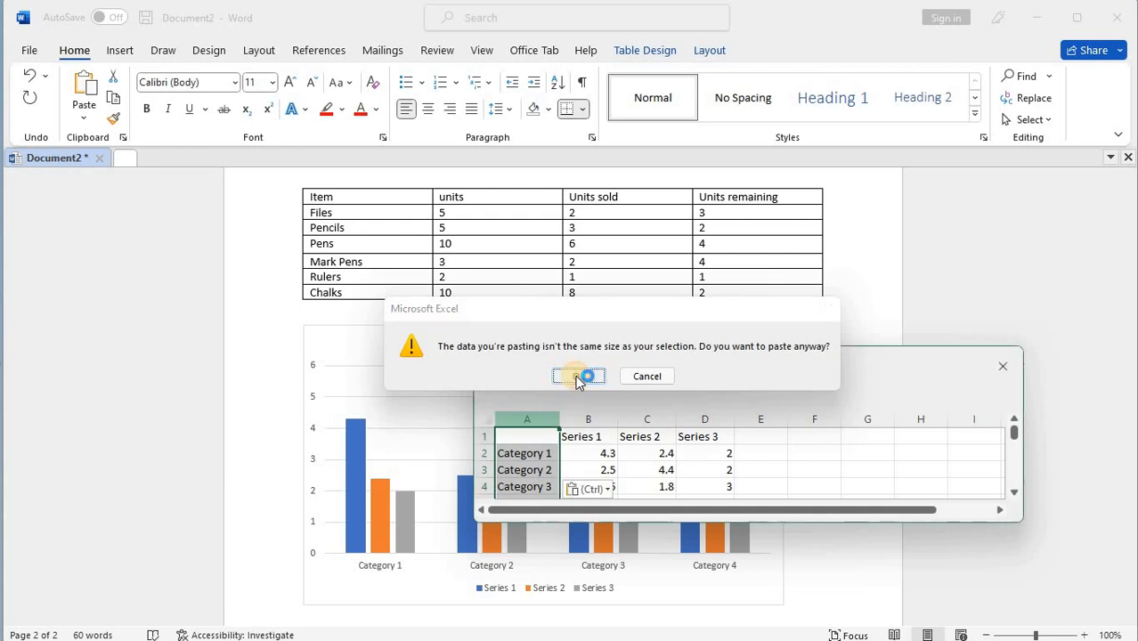
- Copy the table's units column into column B of the chart's data sheet, accepting the size mismatch
left_click(459, 181)
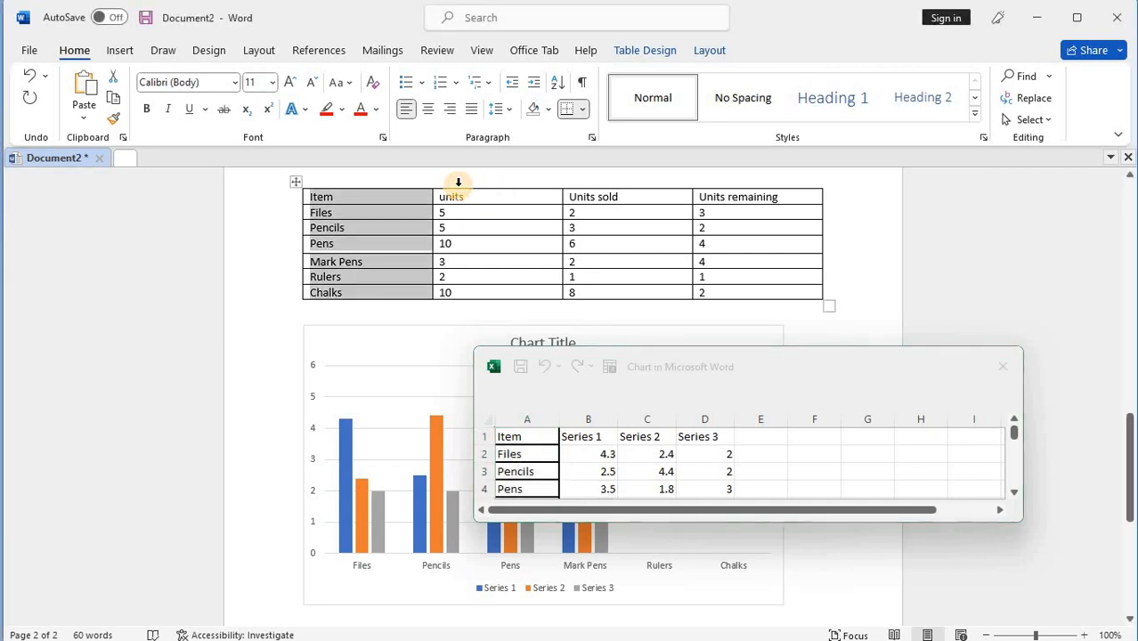
left_click(465, 184)
key("ctrl+c")
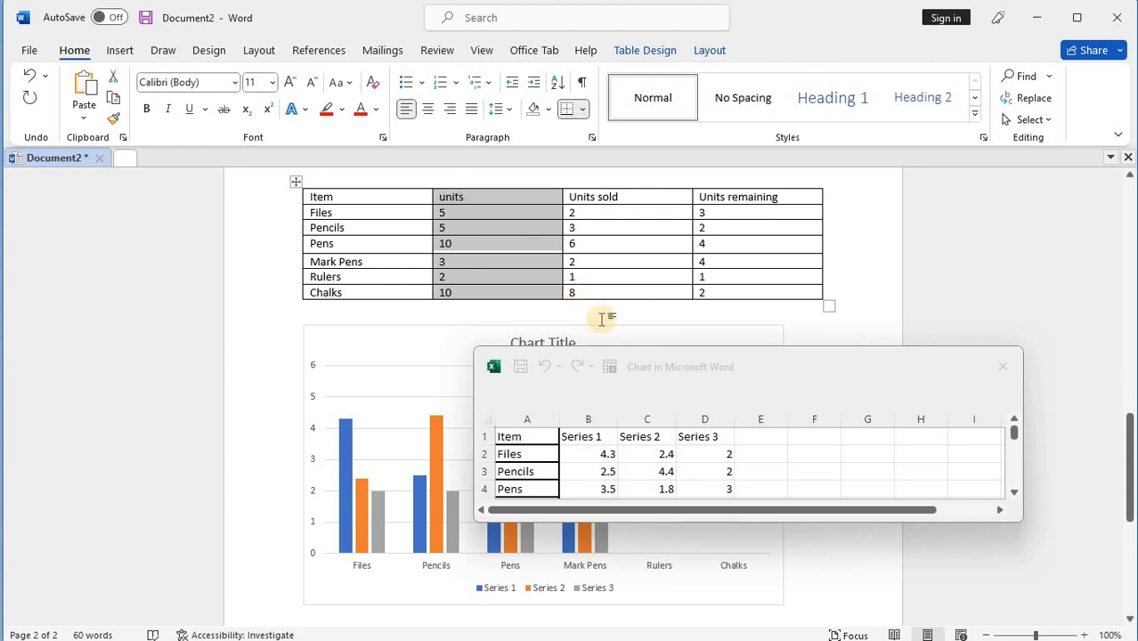
left_click(591, 420)
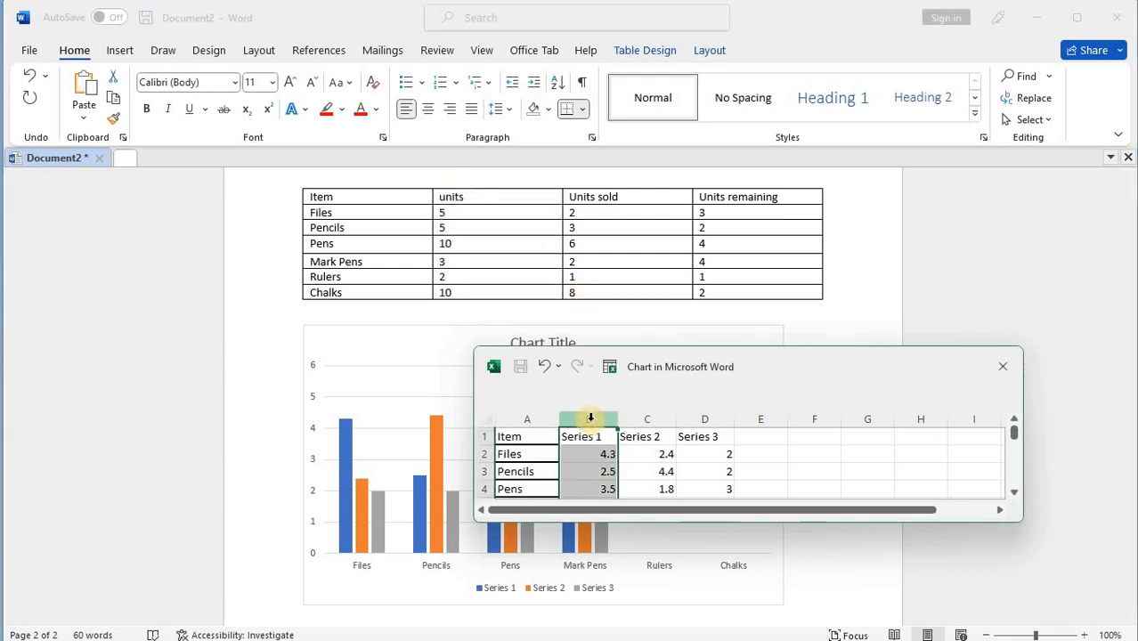
key("ctrl+v")
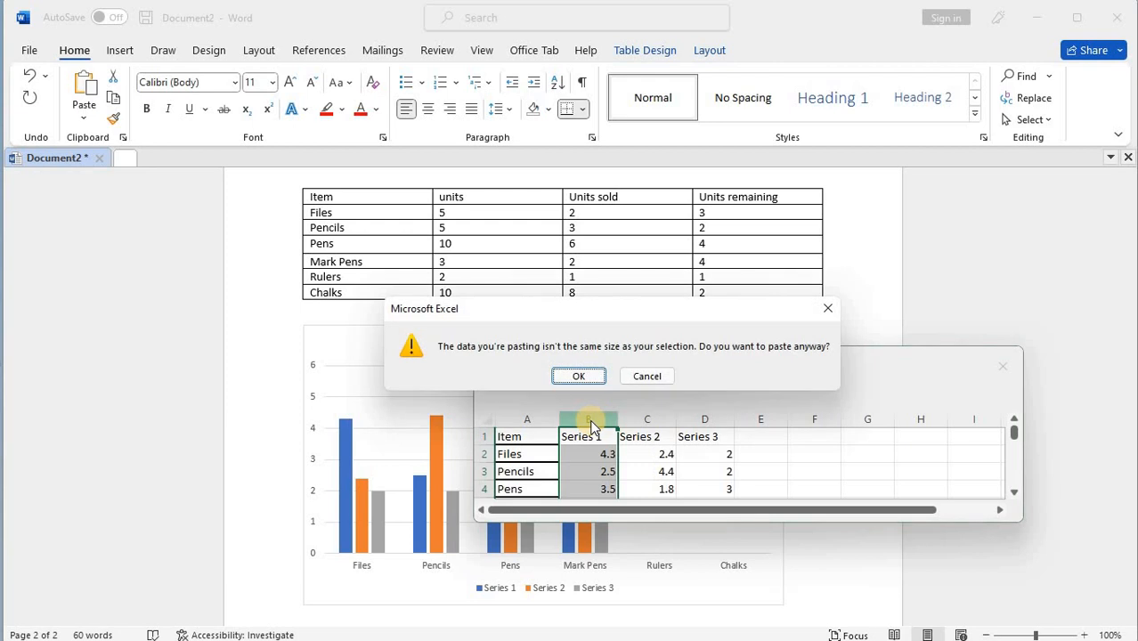
left_click(578, 377)
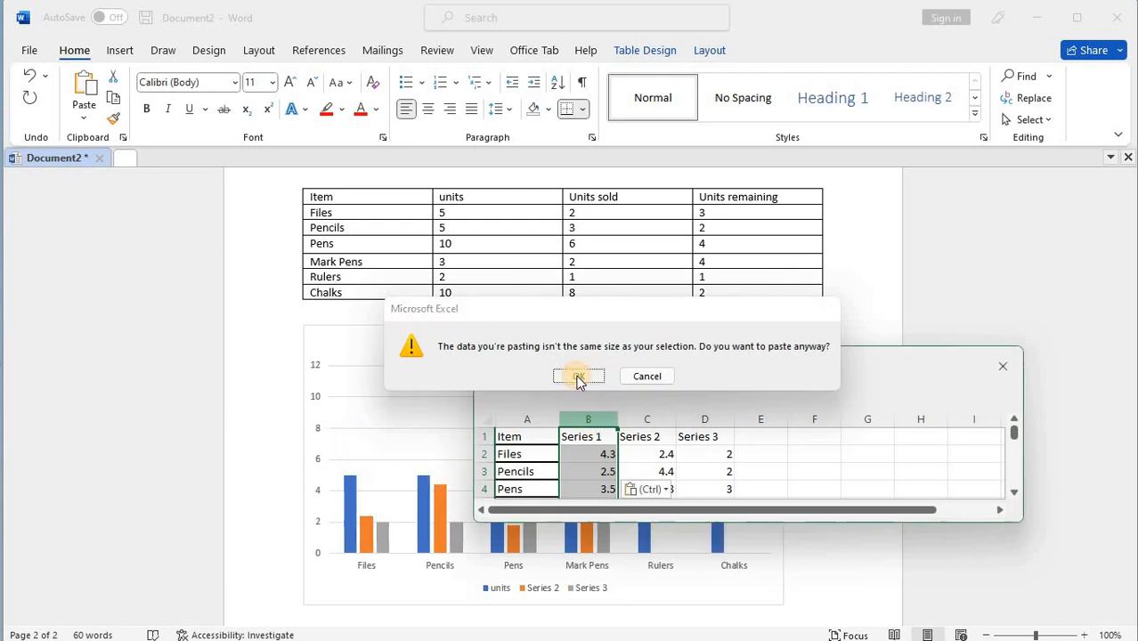
- Copy the table's Units sold column into column C of the chart's data sheet, accepting the size mismatch
left_click(605, 183)
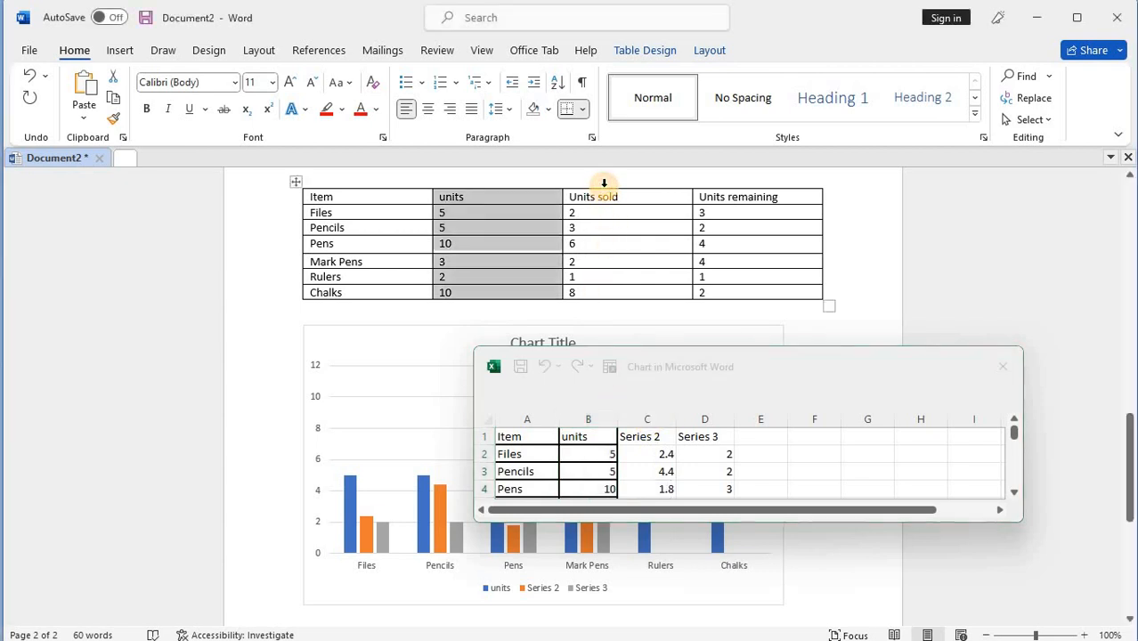
left_click(609, 187)
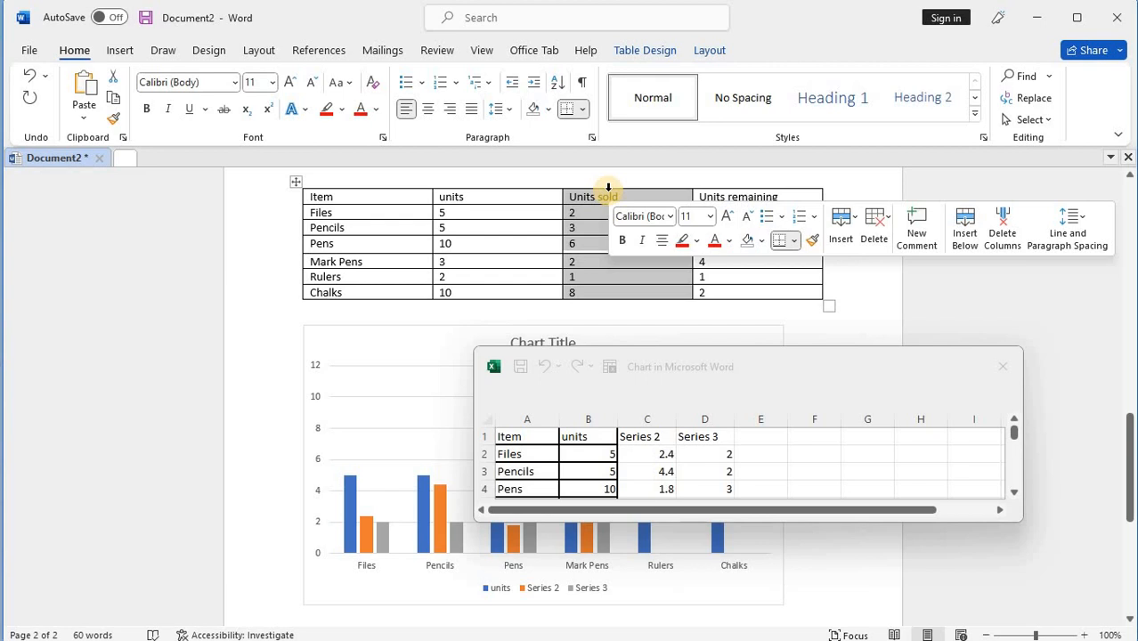
left_click(645, 416)
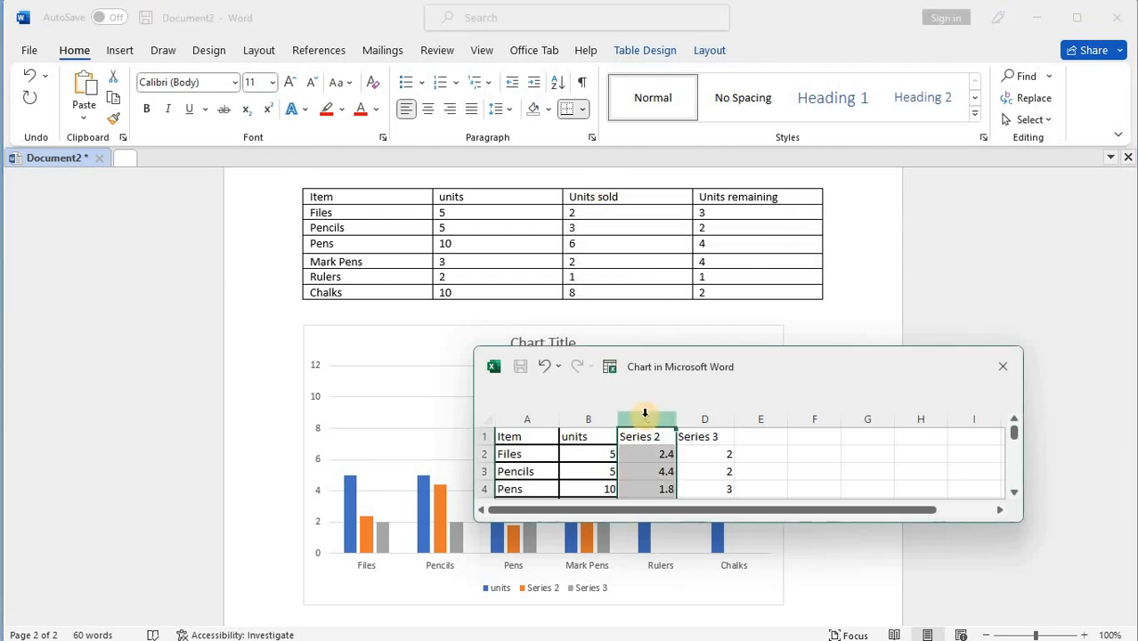
key("ctrl+v")
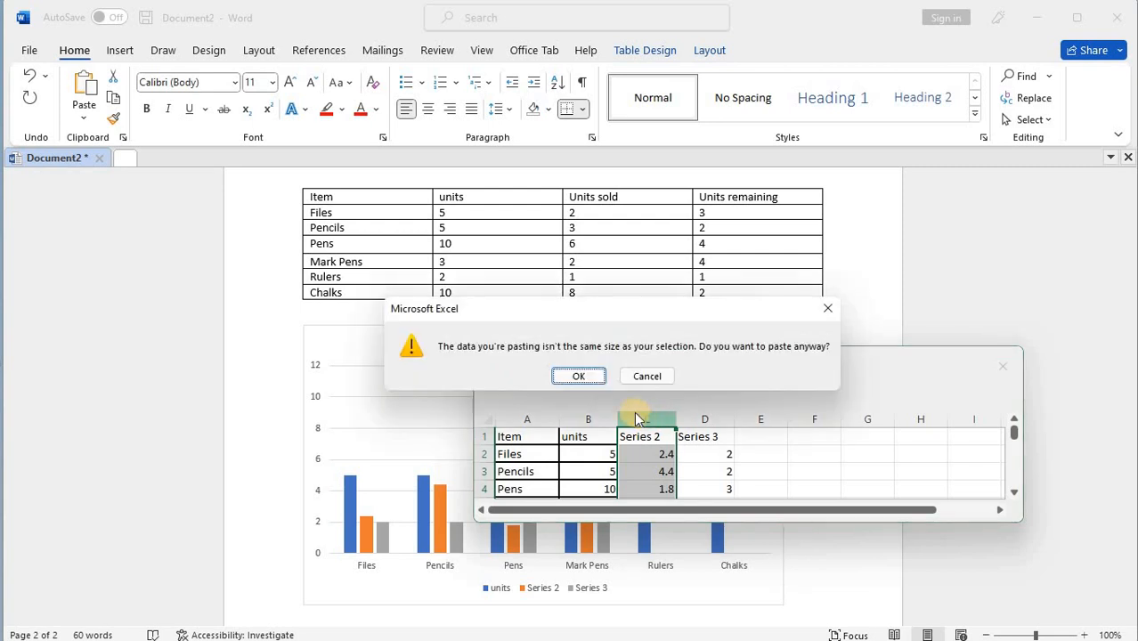
left_click(573, 378)
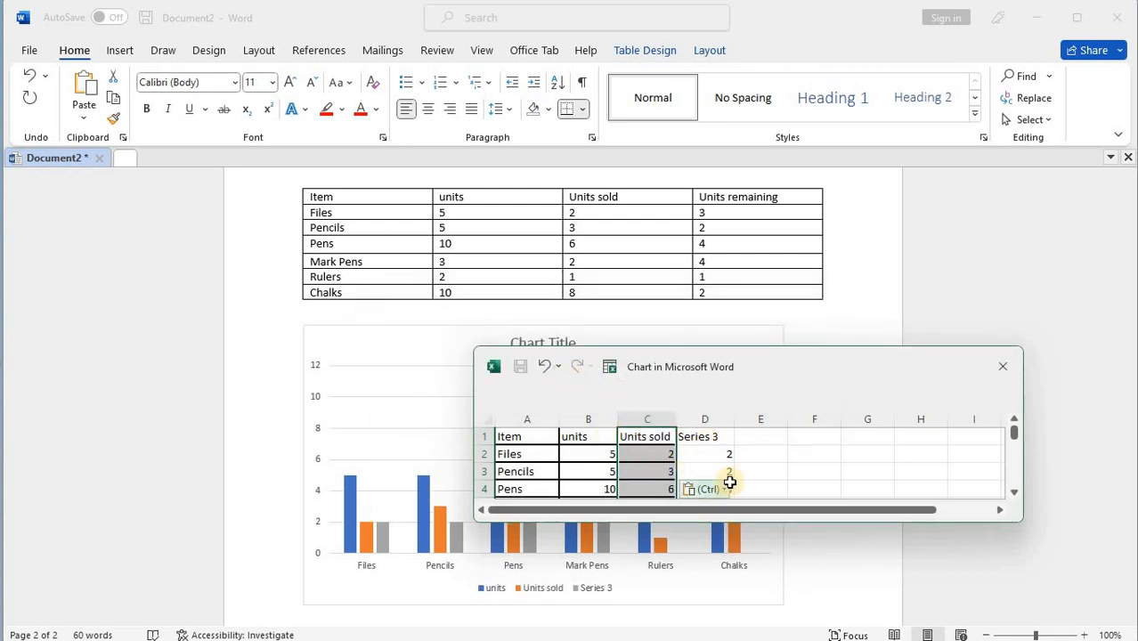
- Delete the Series 3 column from the chart's data sheet, along with the empty columns that take its place
left_click(705, 415)
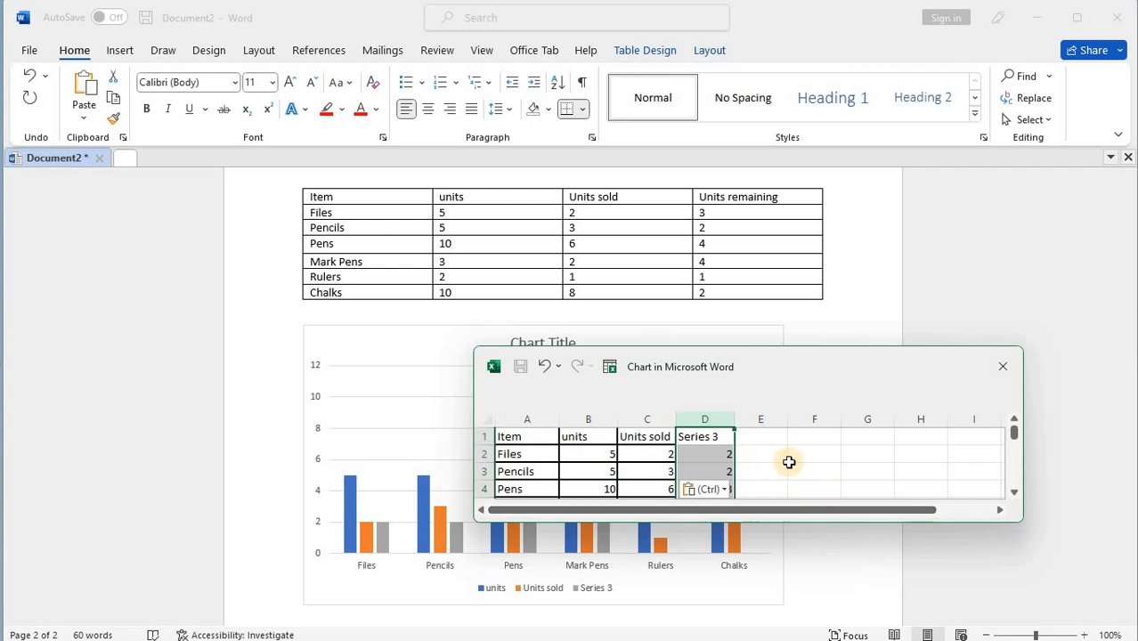
right_click(708, 419)
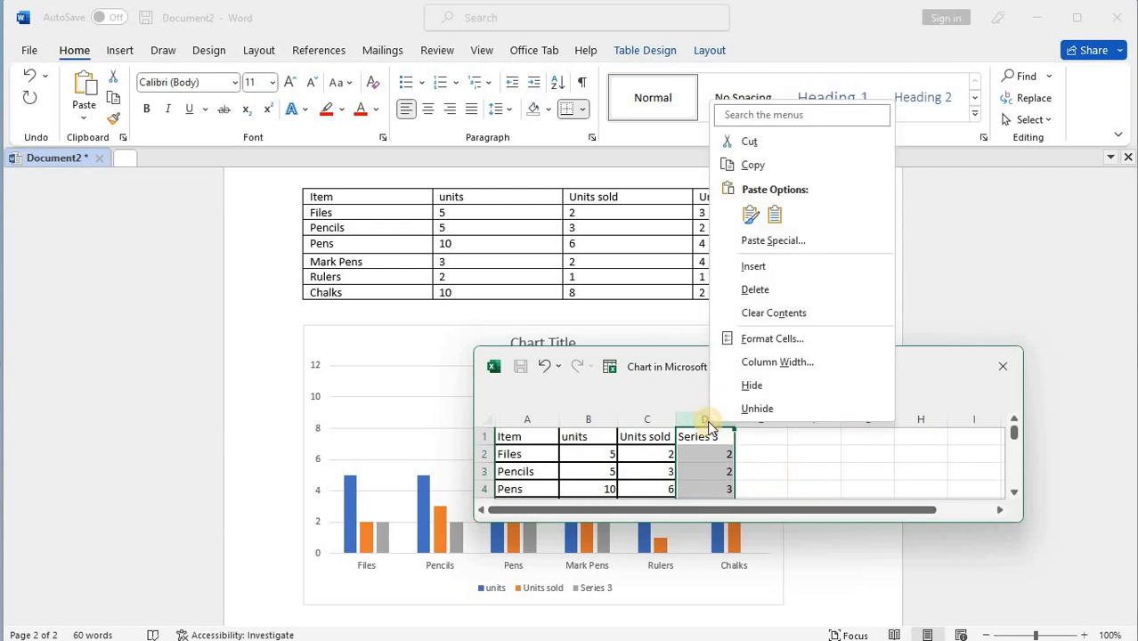
left_click(751, 291)
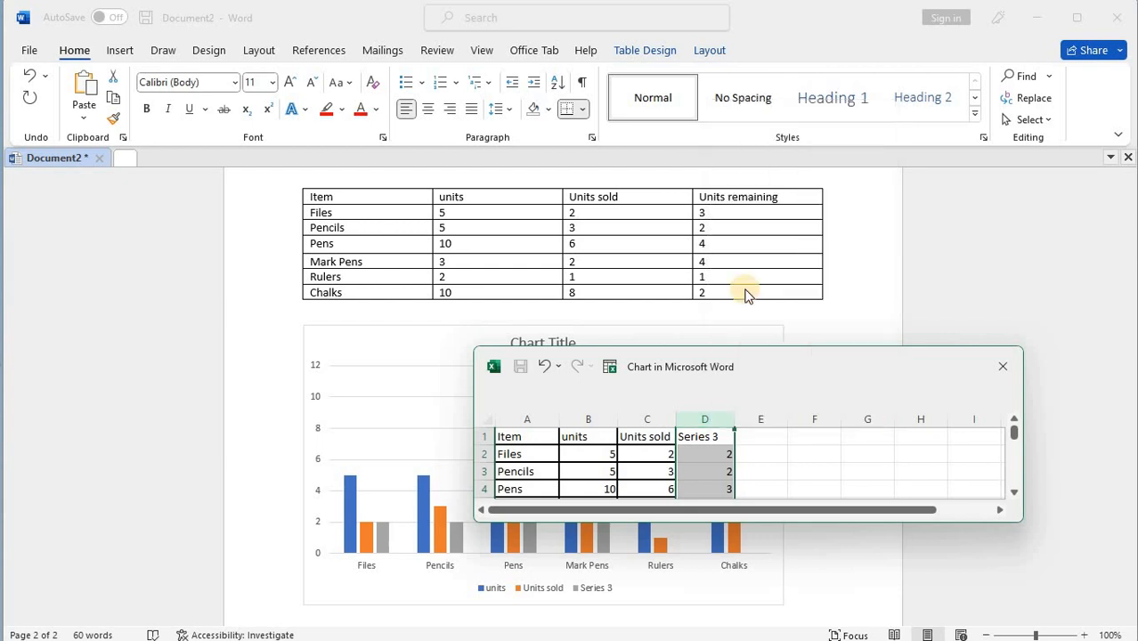
right_click(700, 418)
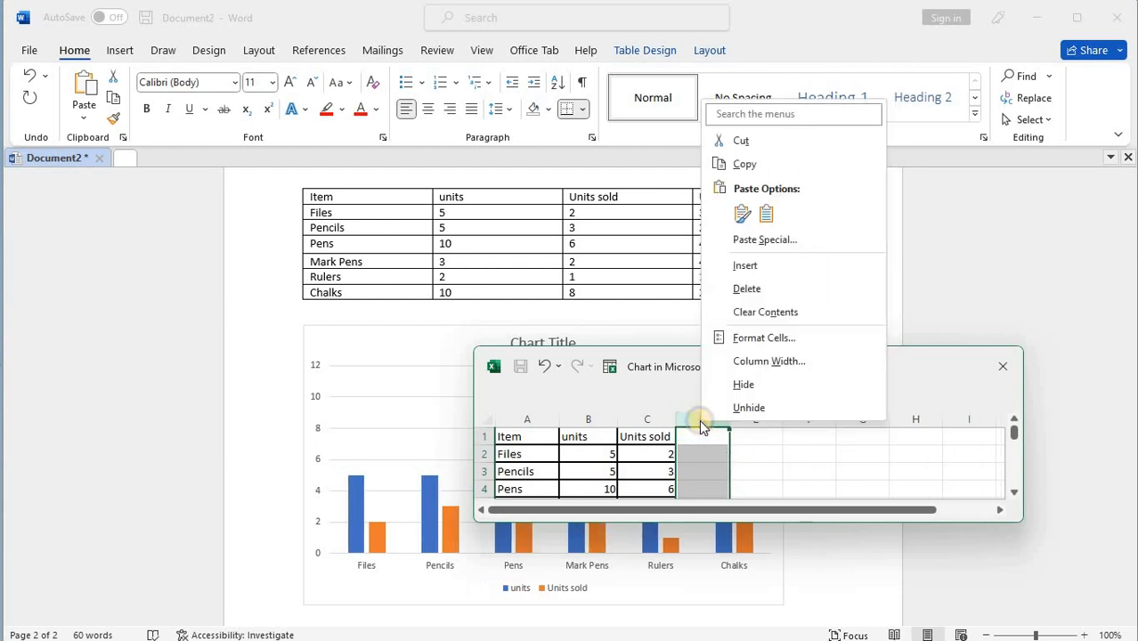
left_click(750, 293)
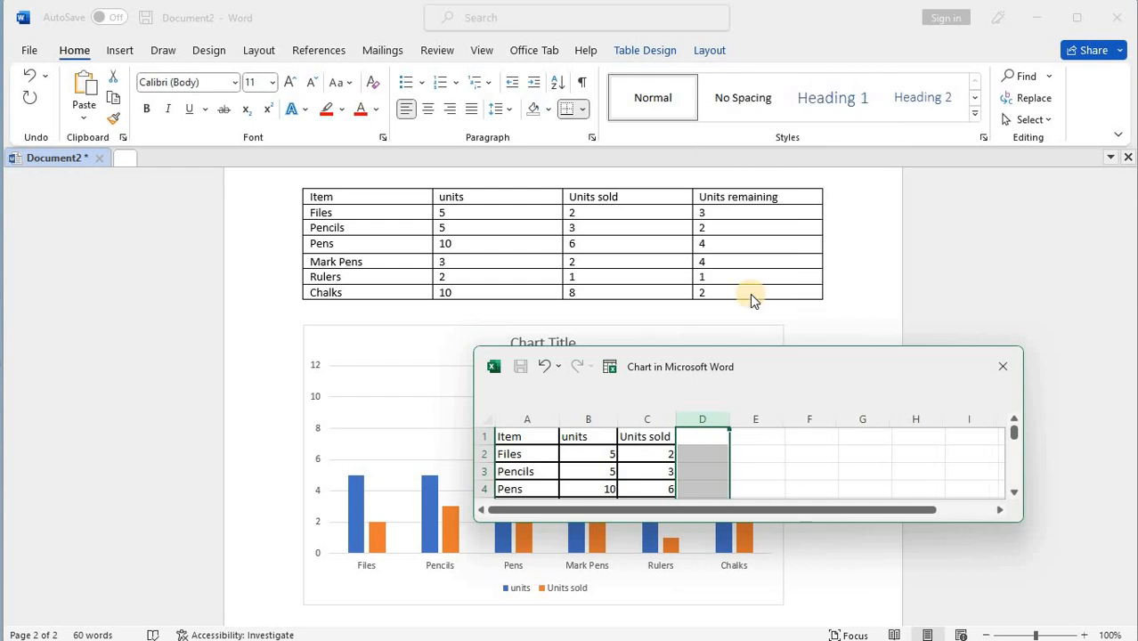
right_click(695, 420)
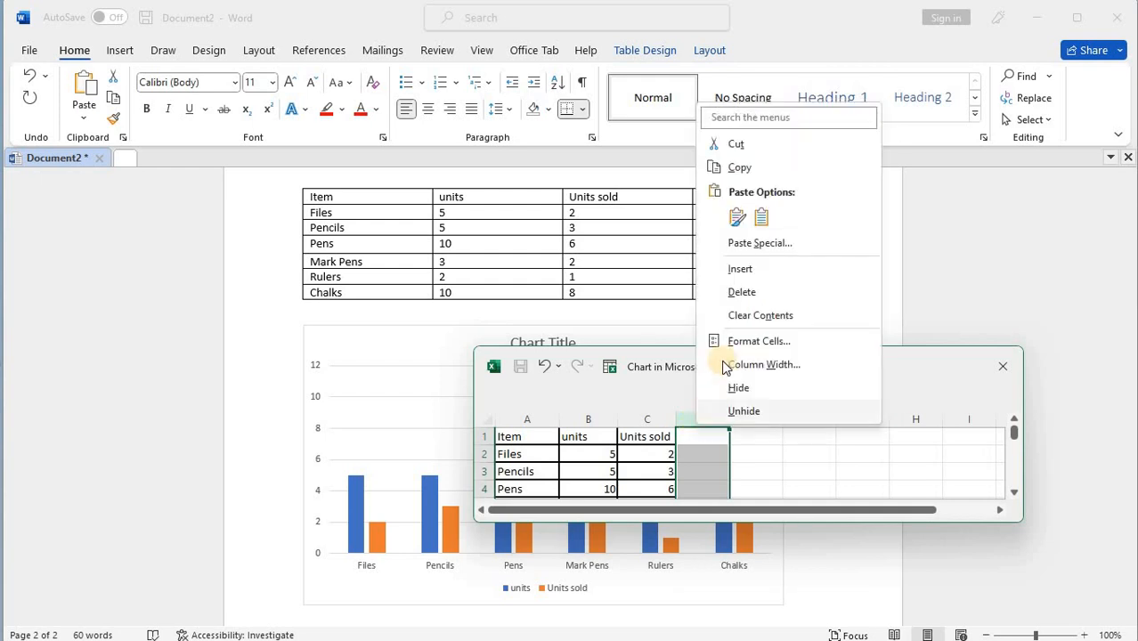
left_click(745, 299)
- Check the pasted Item, units and Units sold rows down to Chalks in the chart's data sheet and close the sheet
left_click_drag(651, 452, 672, 489)
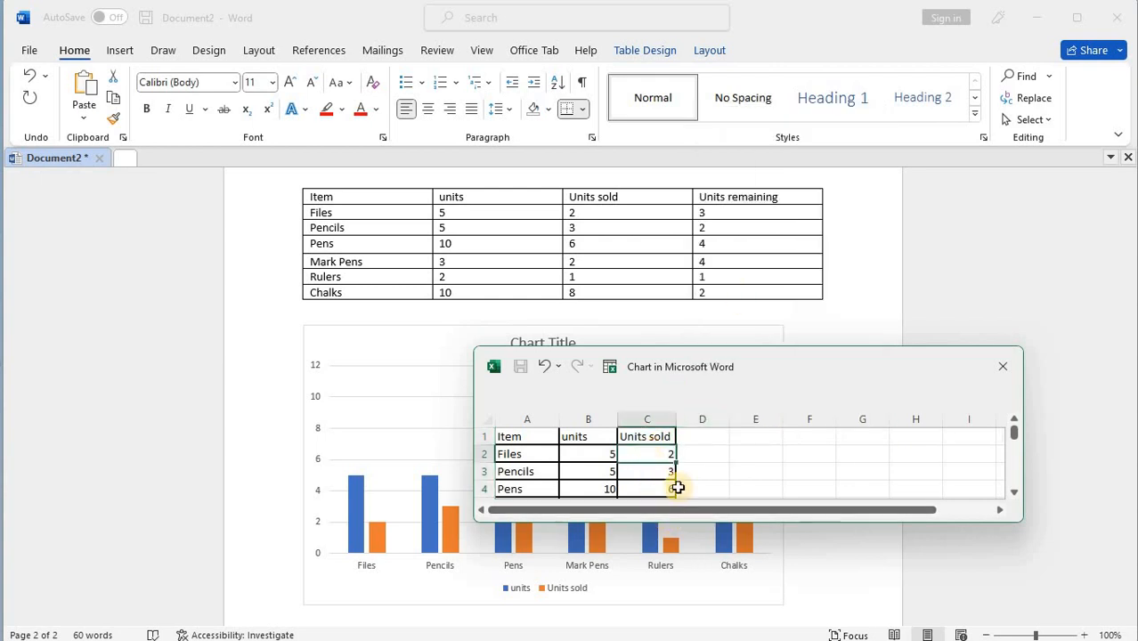
scroll(650, 471, "down", 6)
scroll(650, 471, "up", 6)
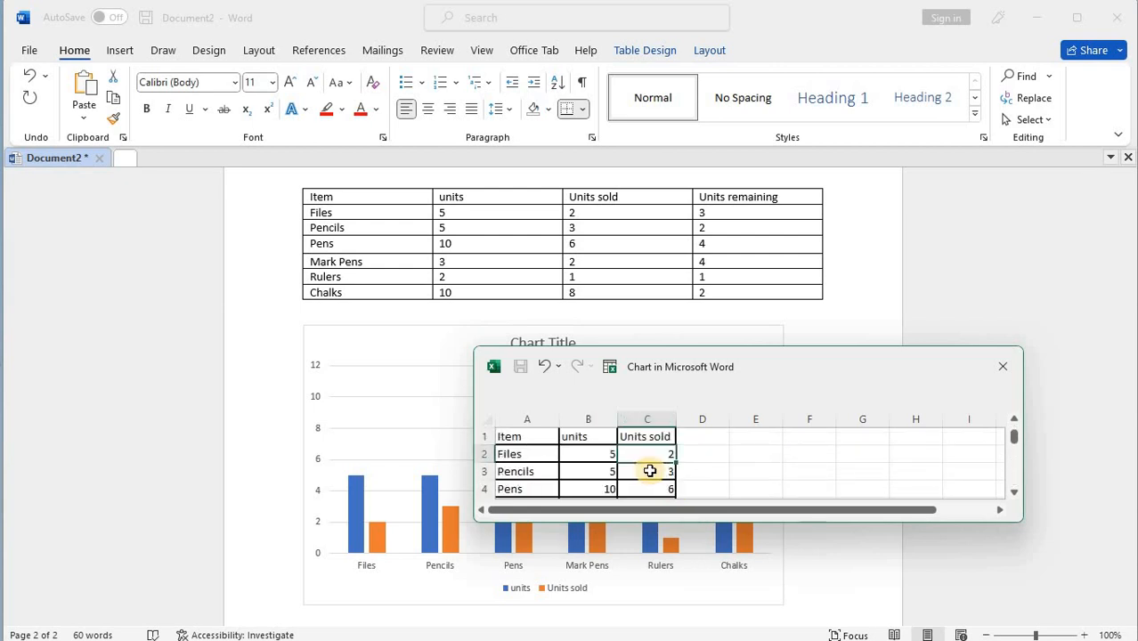
scroll(650, 471, "down", 4)
scroll(650, 471, "up", 4)
scroll(649, 471, "down", 2)
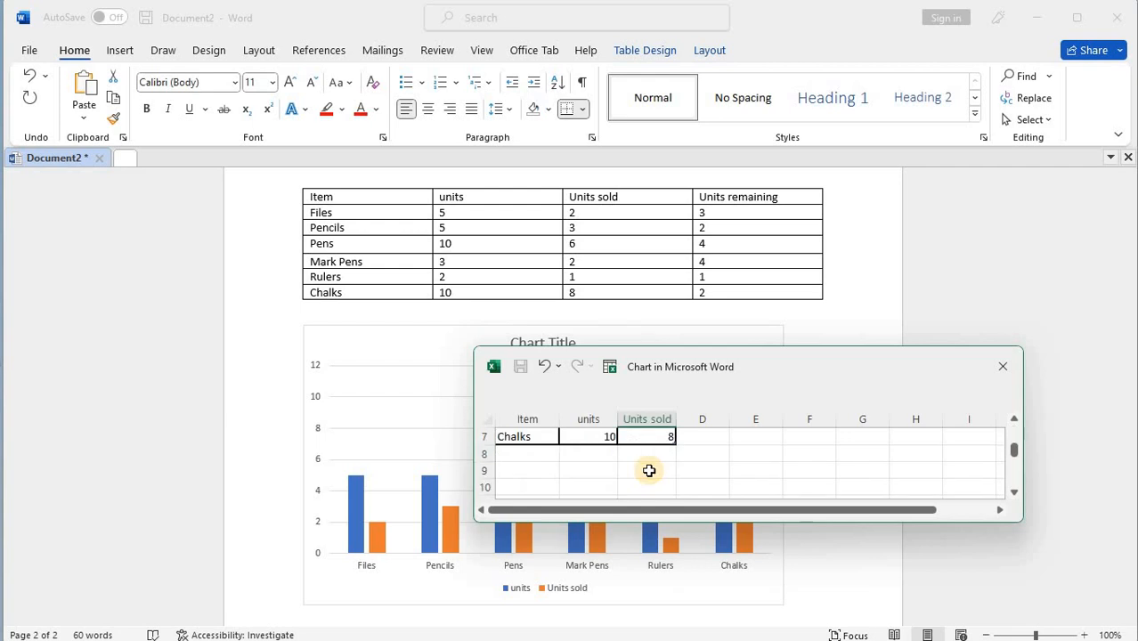
scroll(649, 472, "up", 2)
scroll(649, 472, "down", 1)
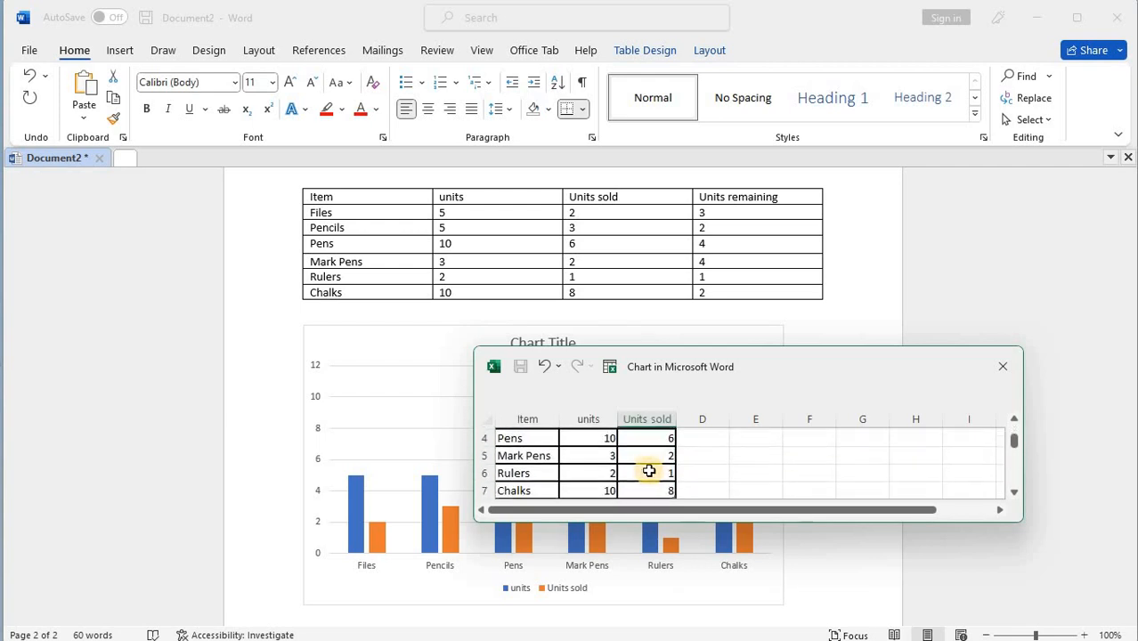
scroll(747, 440, "down", 1)
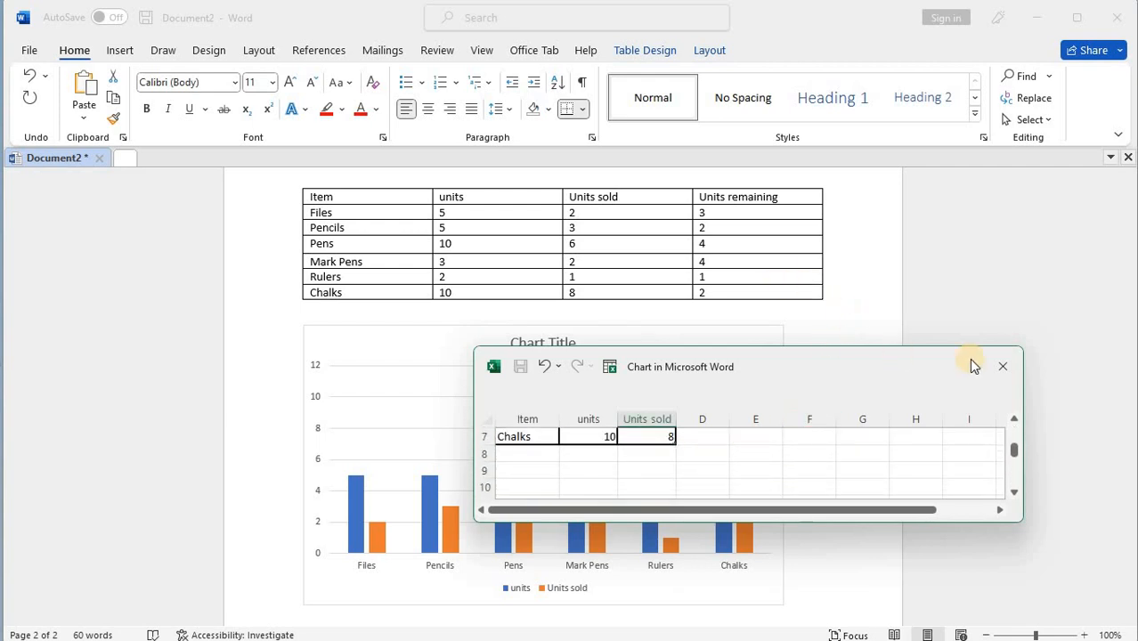
left_click(1005, 366)
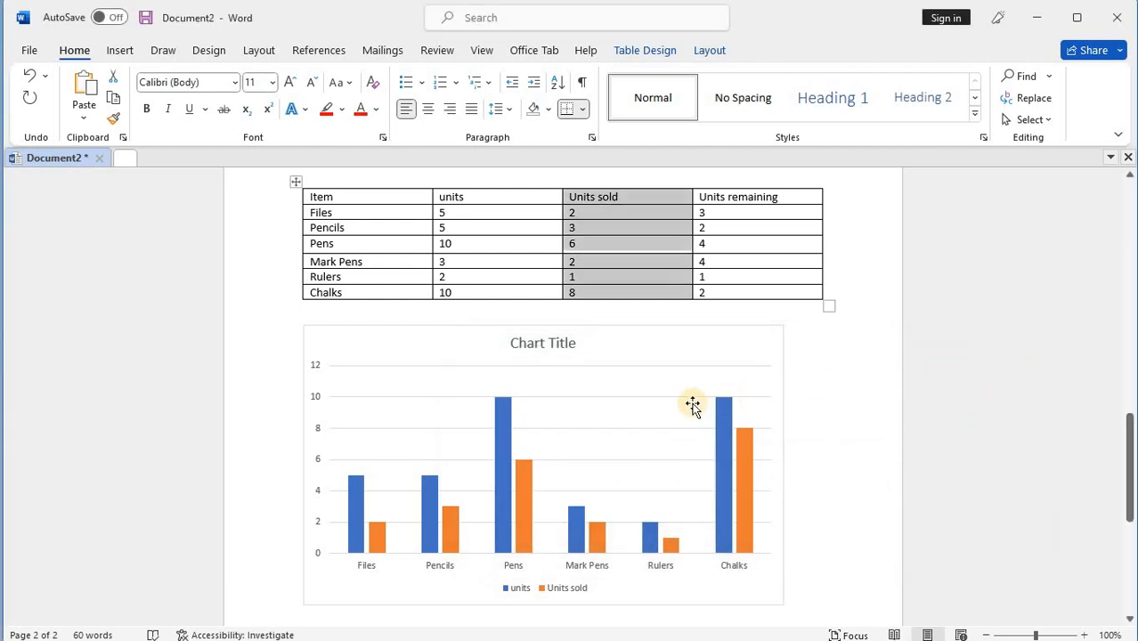
- Replace the chart's placeholder title with STOCK FLOW
scroll(691, 406, "down", 2)
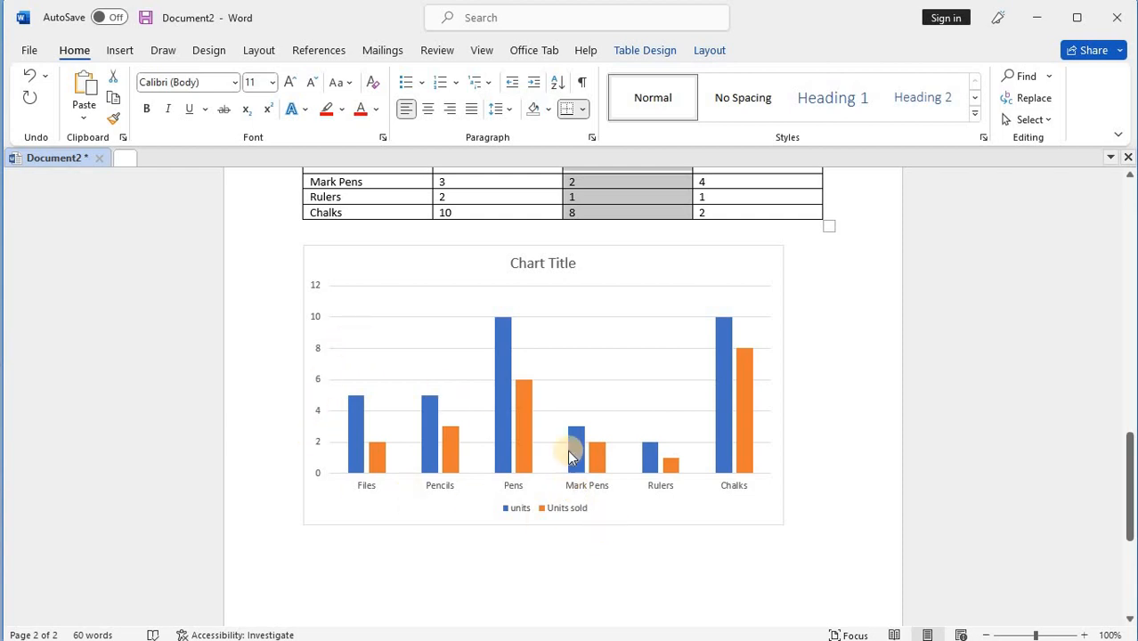
left_click(542, 266)
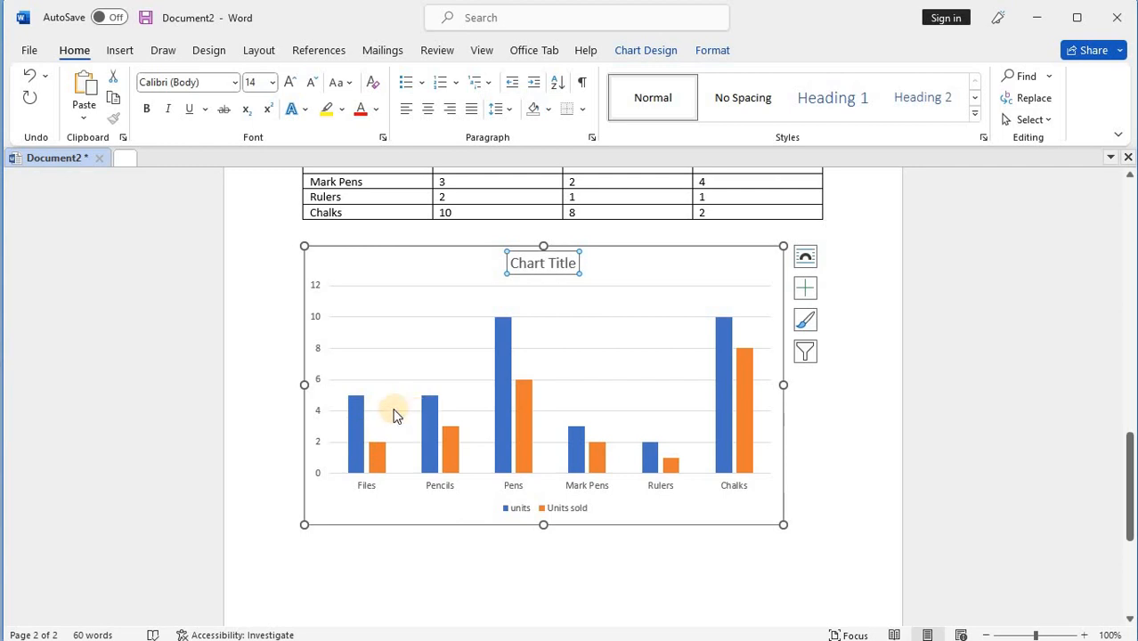
mouse_move(359, 431)
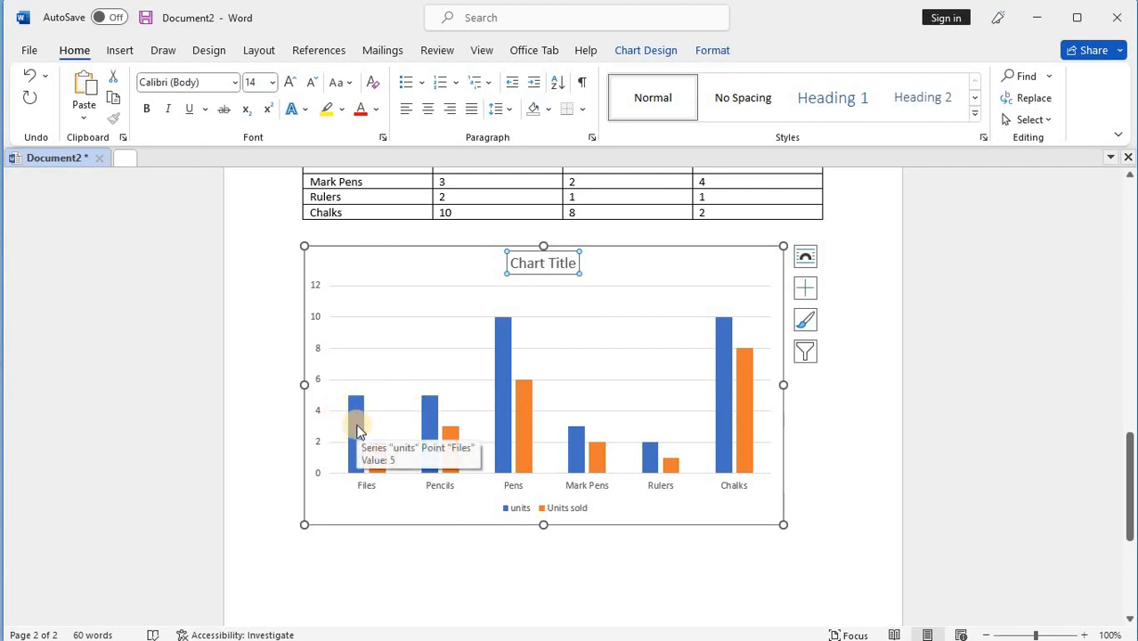
left_click(551, 263)
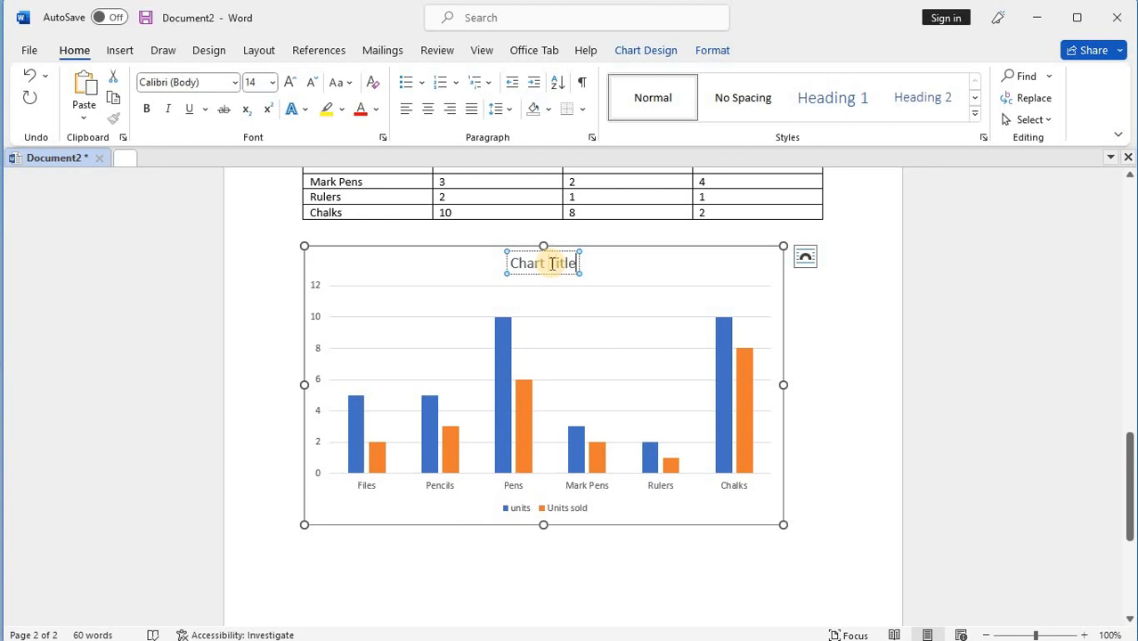
key("BackSpace")
key("BackSpace")
key("BackSpace")
key("BackSpace")
key("BackSpace")
key("BackSpace")
key("BackSpace")
key("BackSpace")
key("BackSpace")
key("BackSpace")
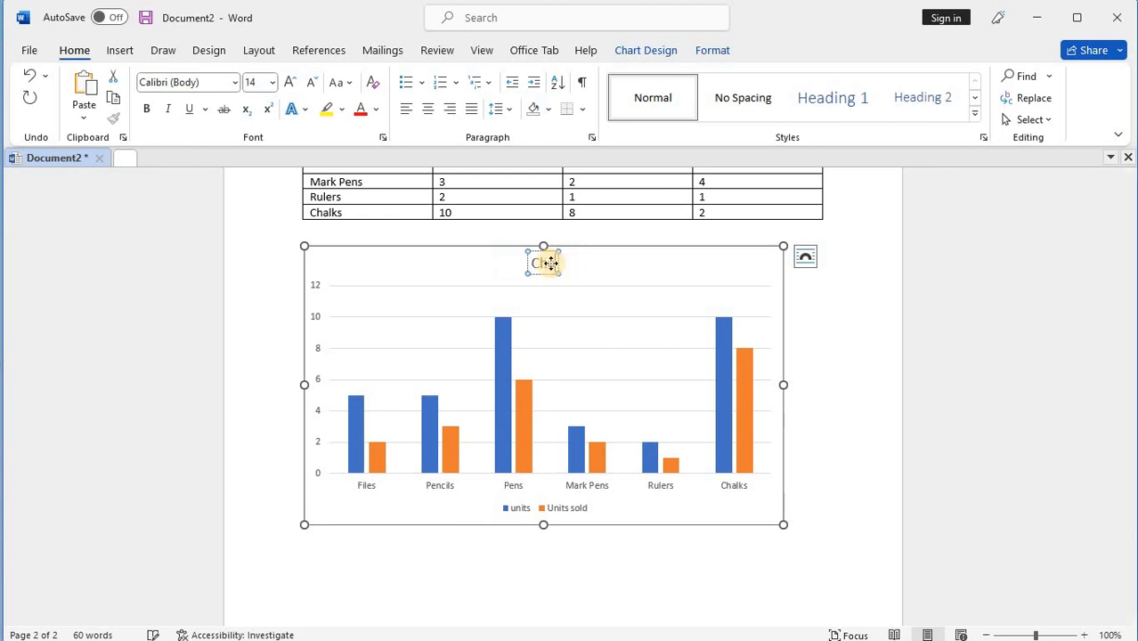
key("BackSpace")
type("STOCK O")
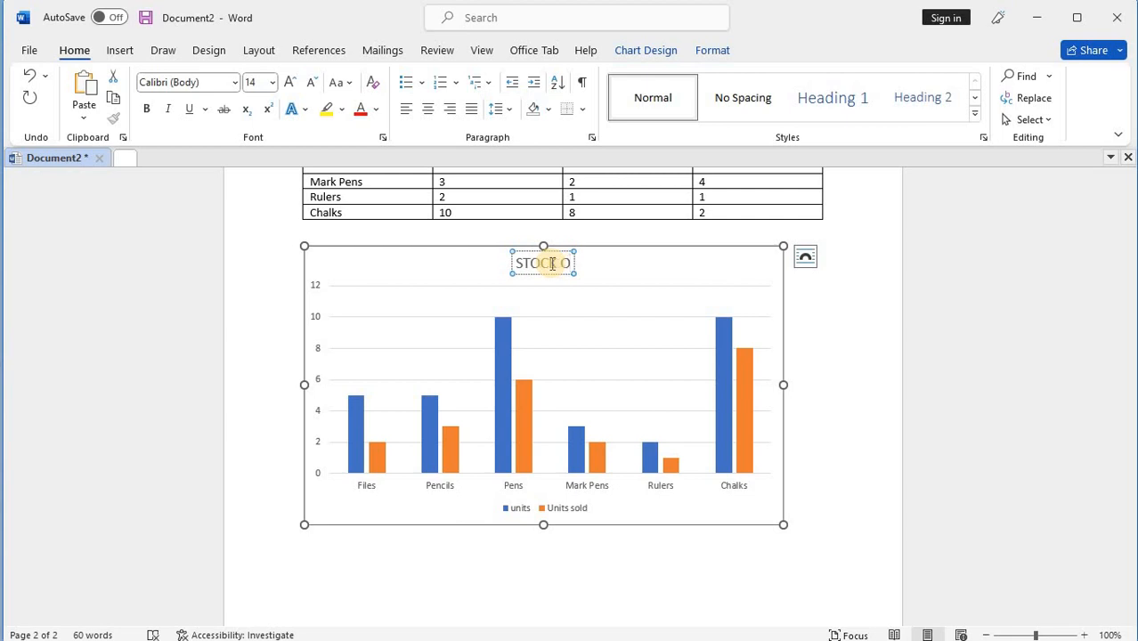
key("BackSpace")
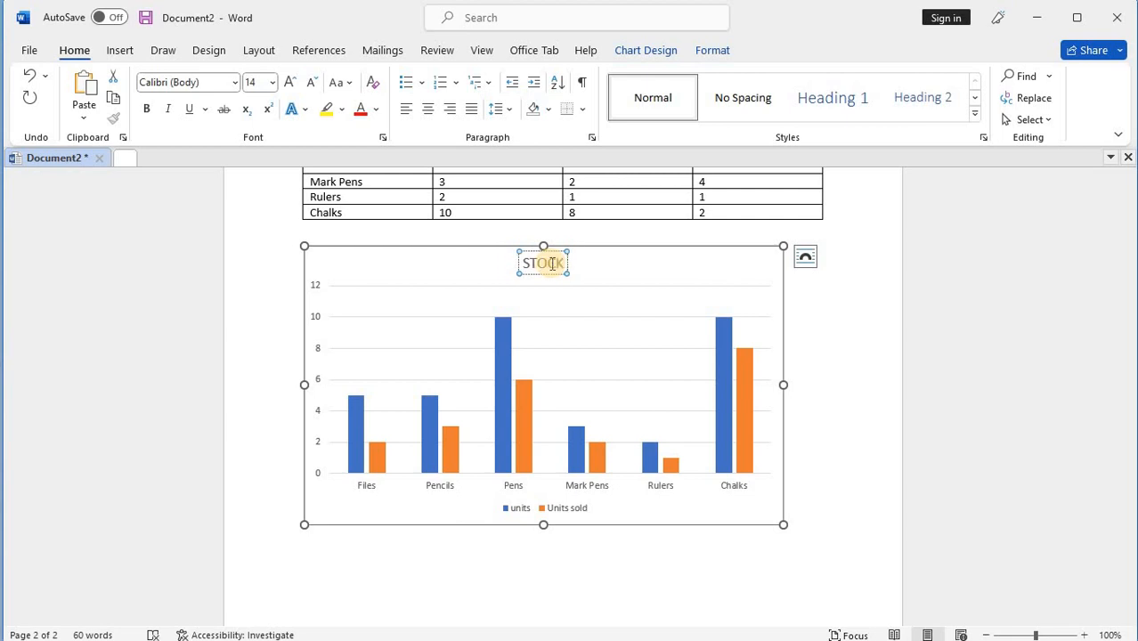
type("FLOW")
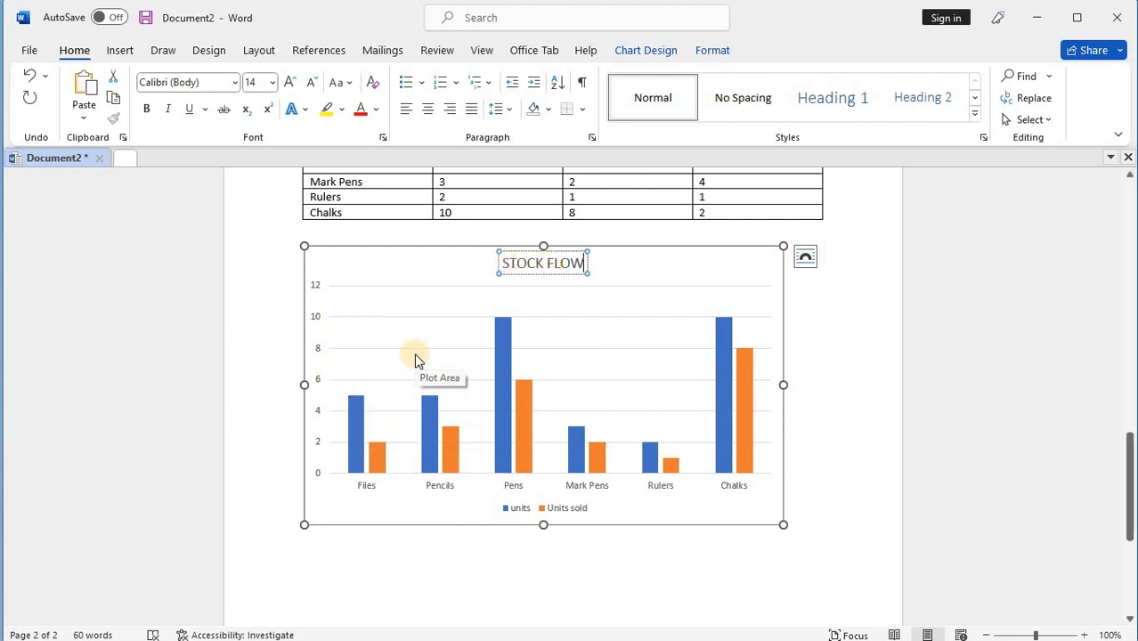
scroll(414, 353, "up", 1)
scroll(436, 383, "down", 1)
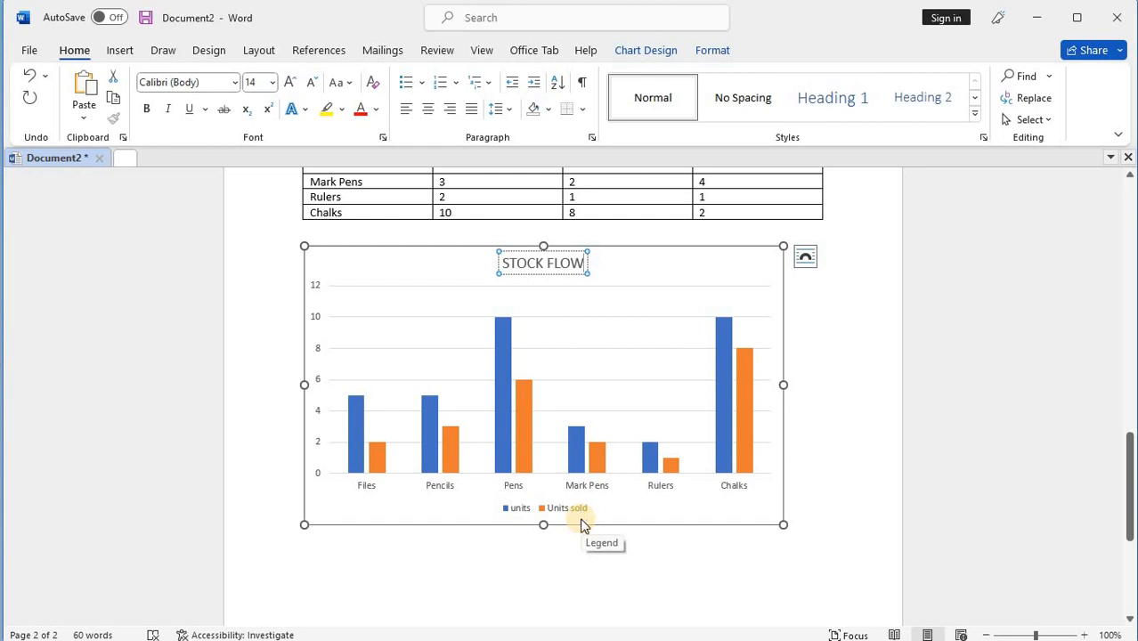
scroll(582, 524, "up", 3)
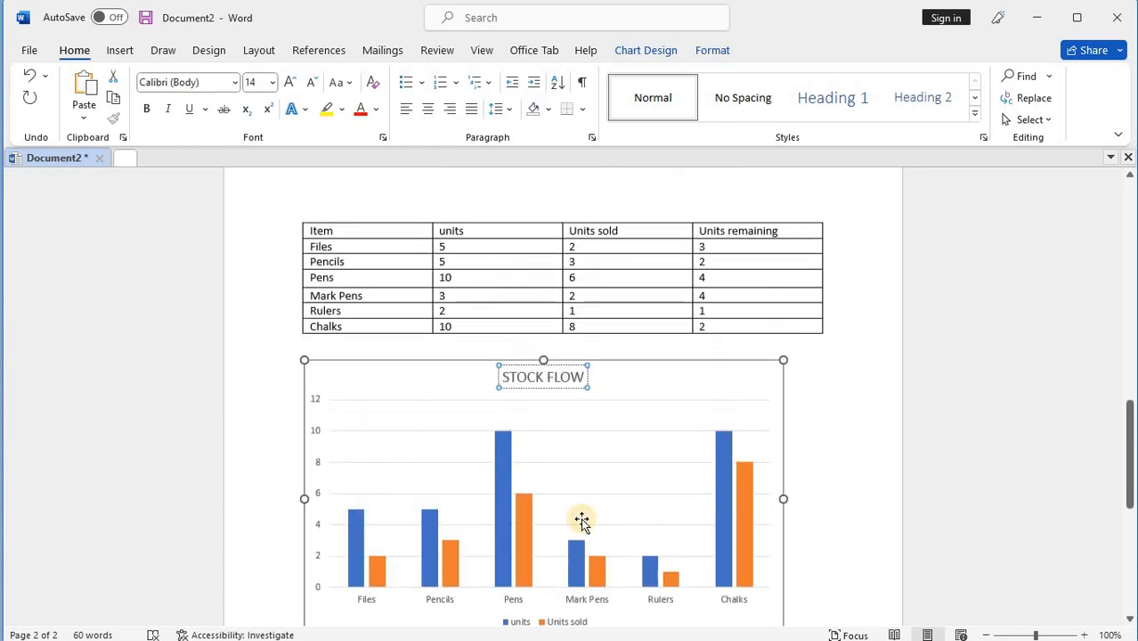
scroll(580, 521, "up", 1)
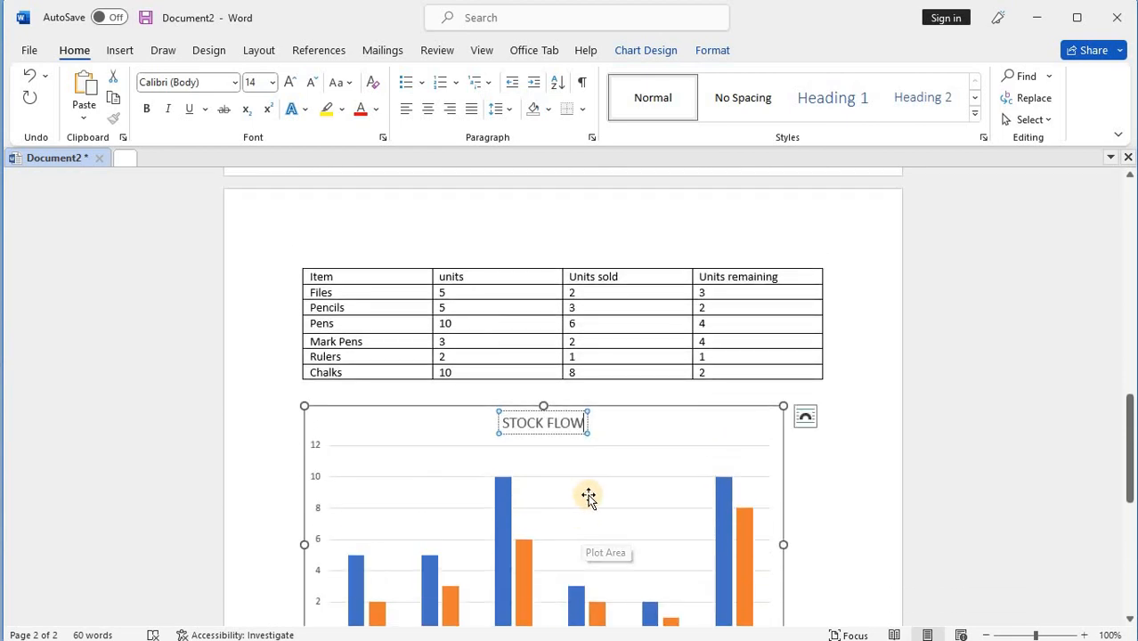
scroll(589, 497, "down", 1)
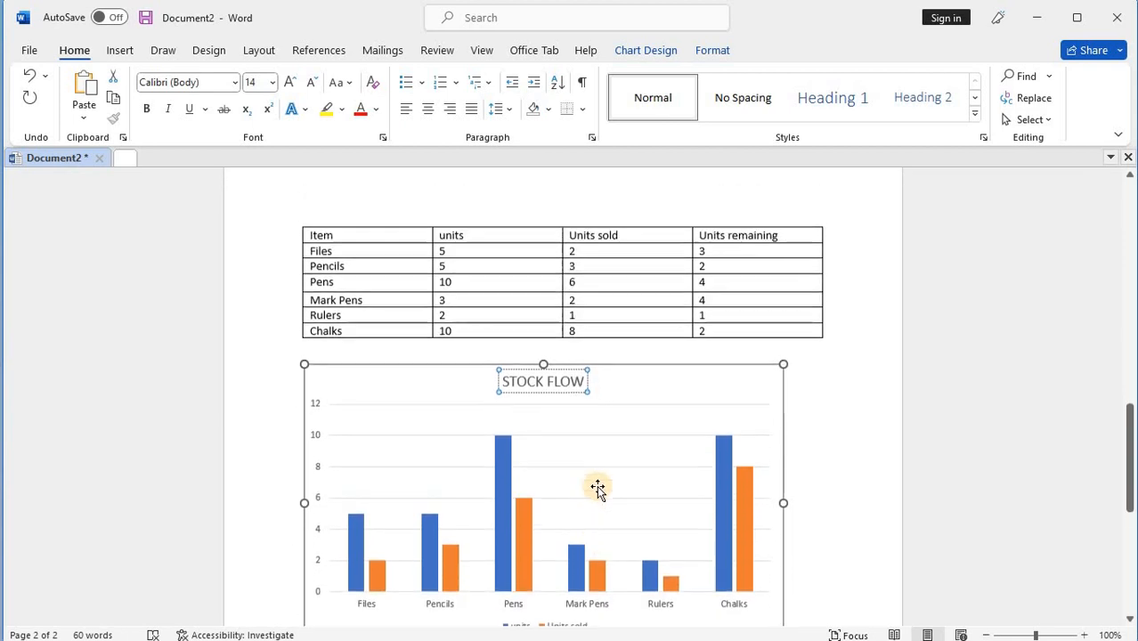
scroll(597, 488, "down", 2)
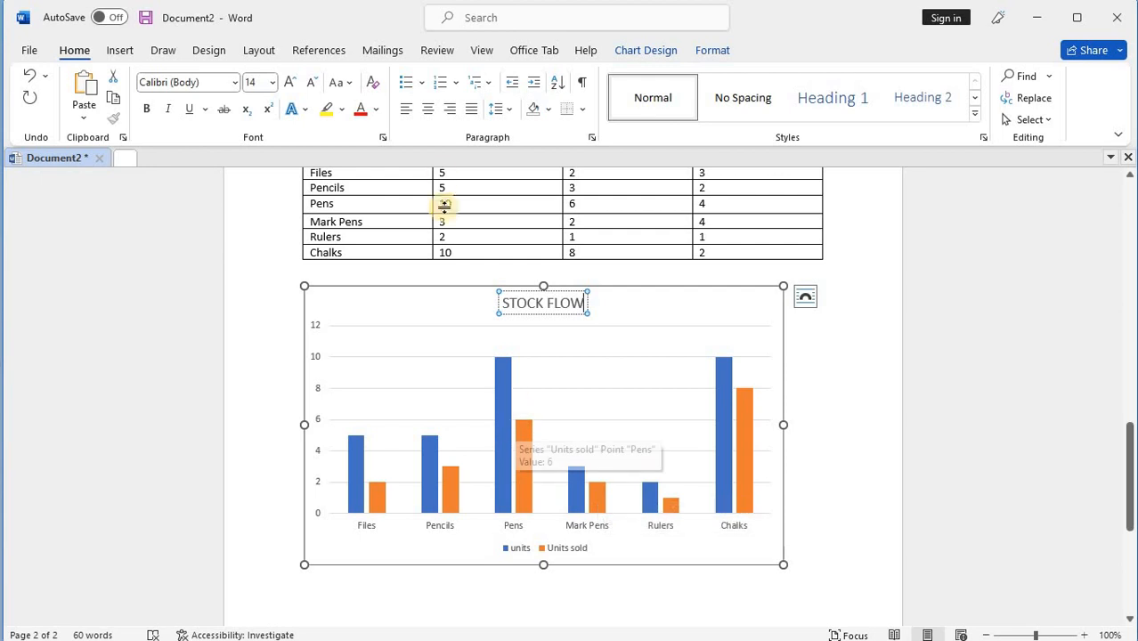
- Compare the STOCK FLOW chart's columns with the item rows in the table above it
scroll(616, 231, "up", 2)
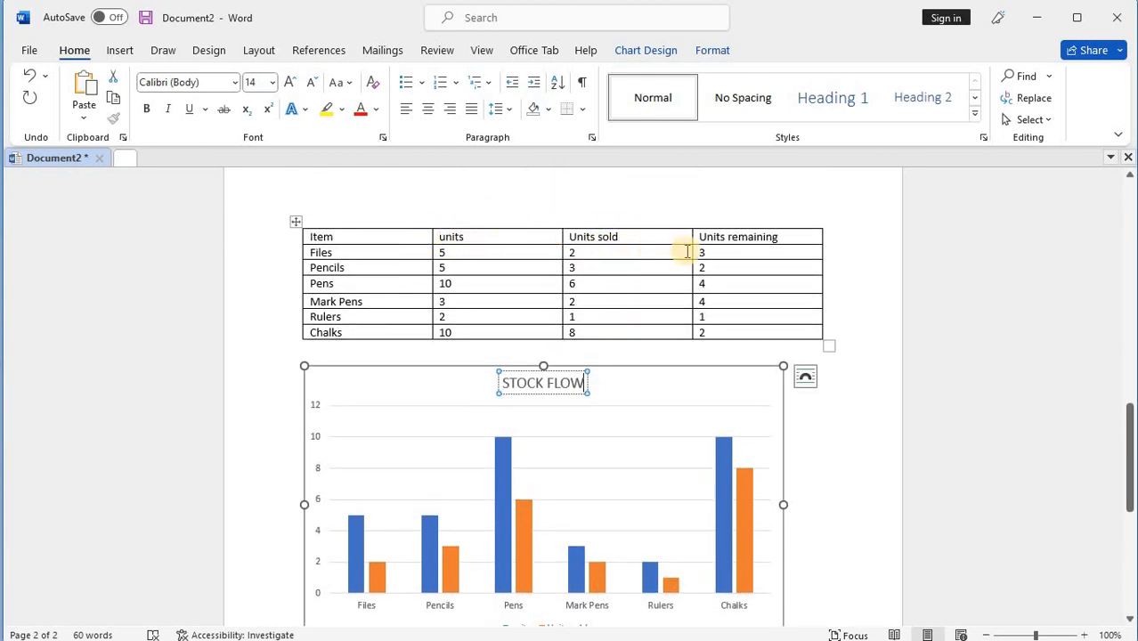
scroll(557, 465, "down", 2)
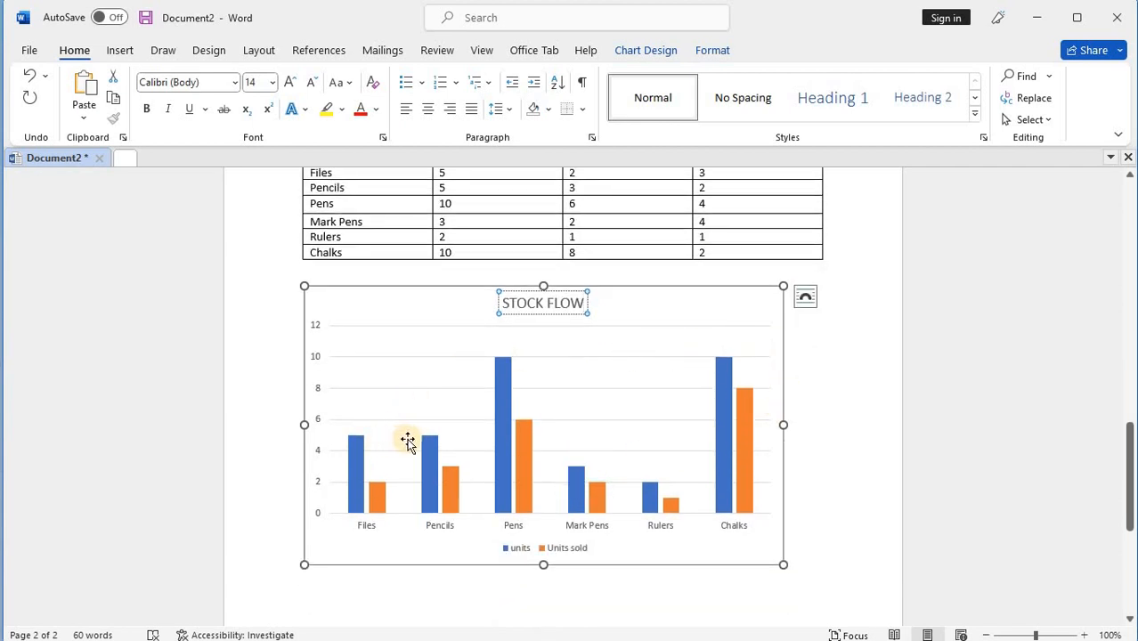
scroll(448, 422, "down", 1)
scroll(447, 422, "up", 1)
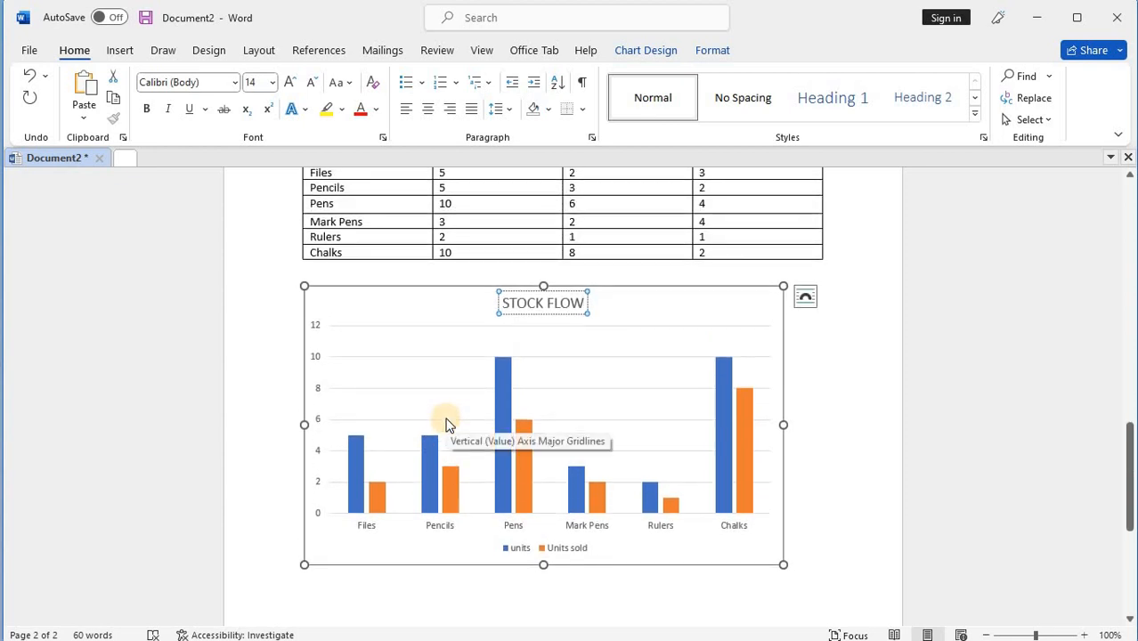
scroll(450, 420, "up", 1)
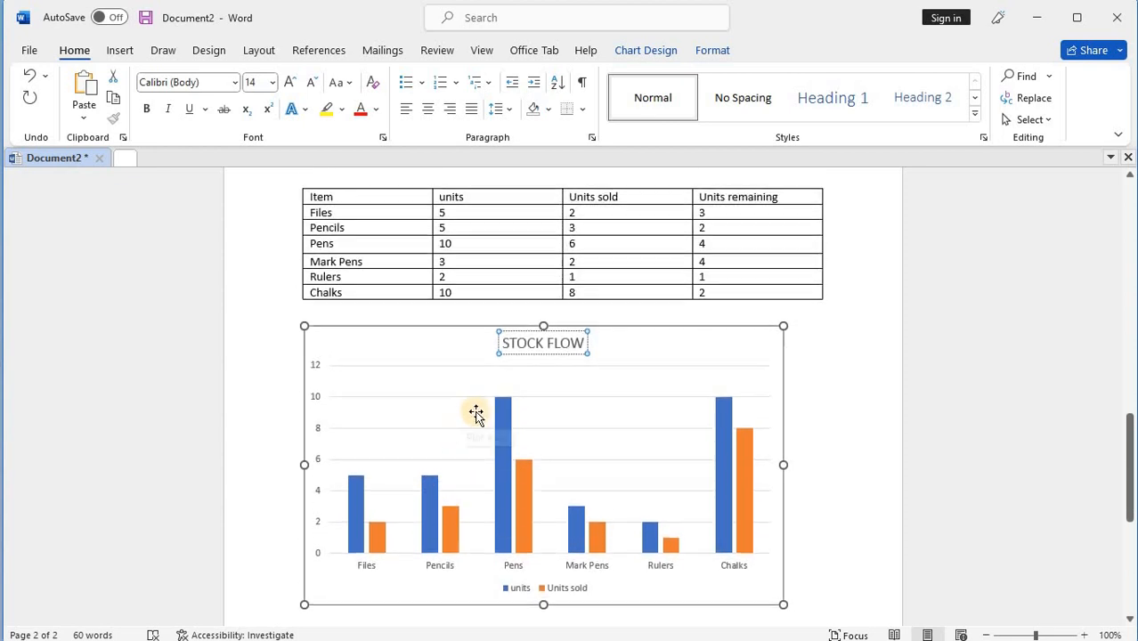
right_click(406, 346)
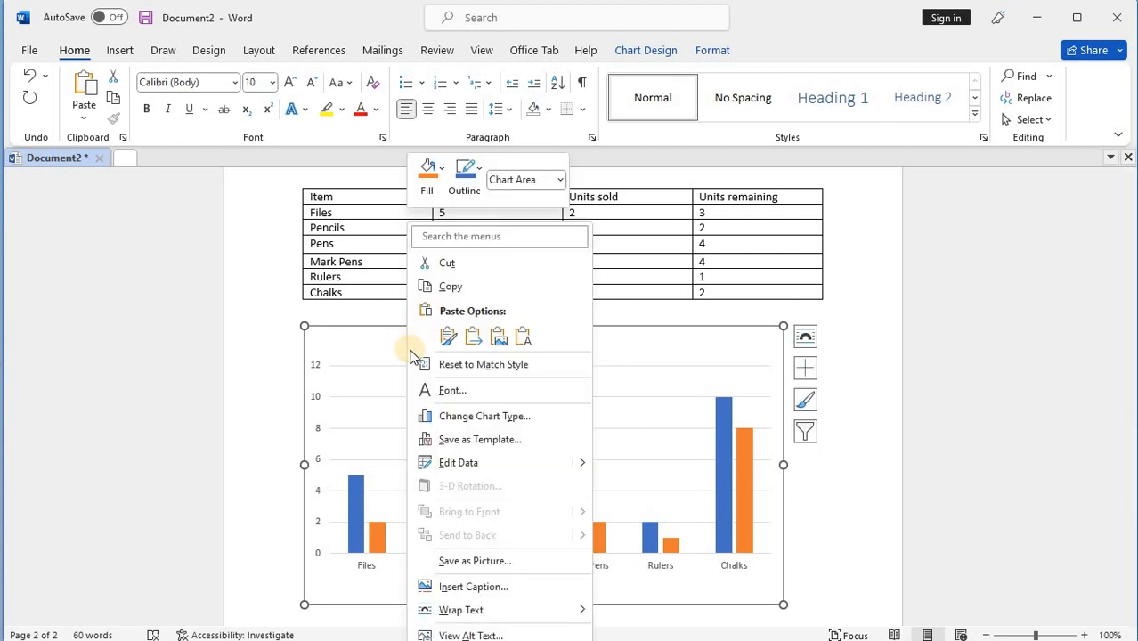
scroll(646, 450, "down", 2)
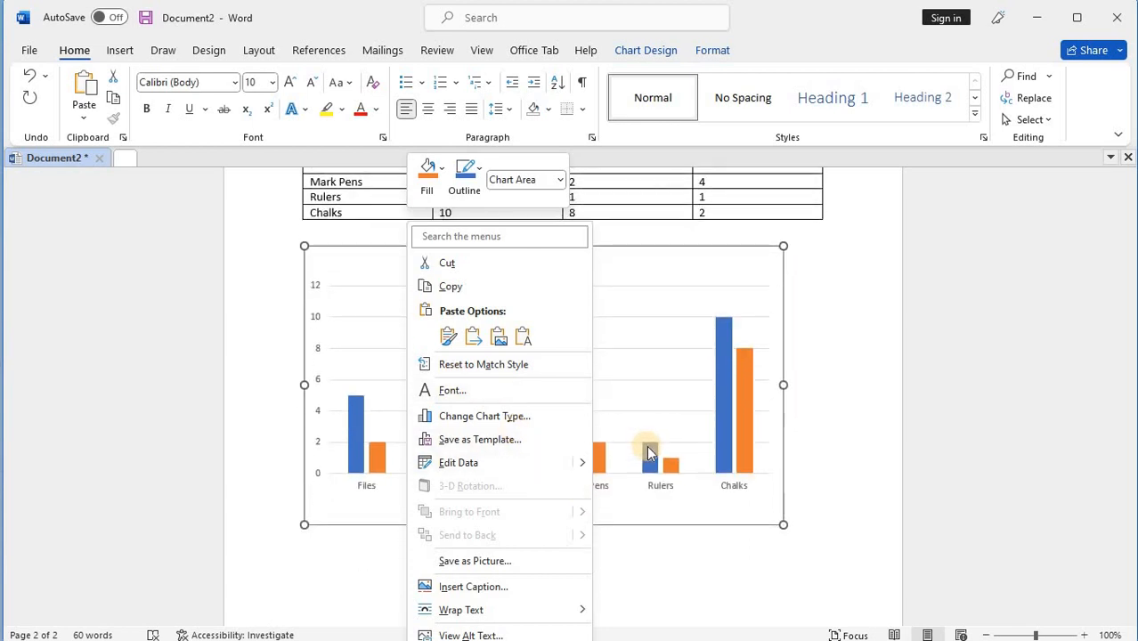
left_click(632, 421)
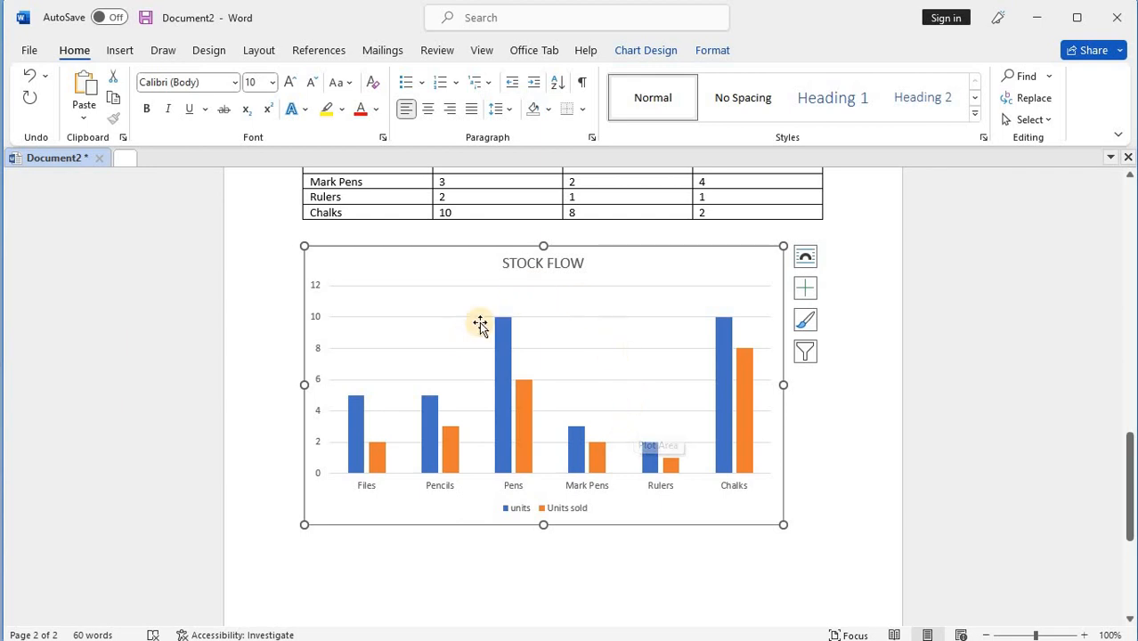
scroll(570, 212, "up", 2)
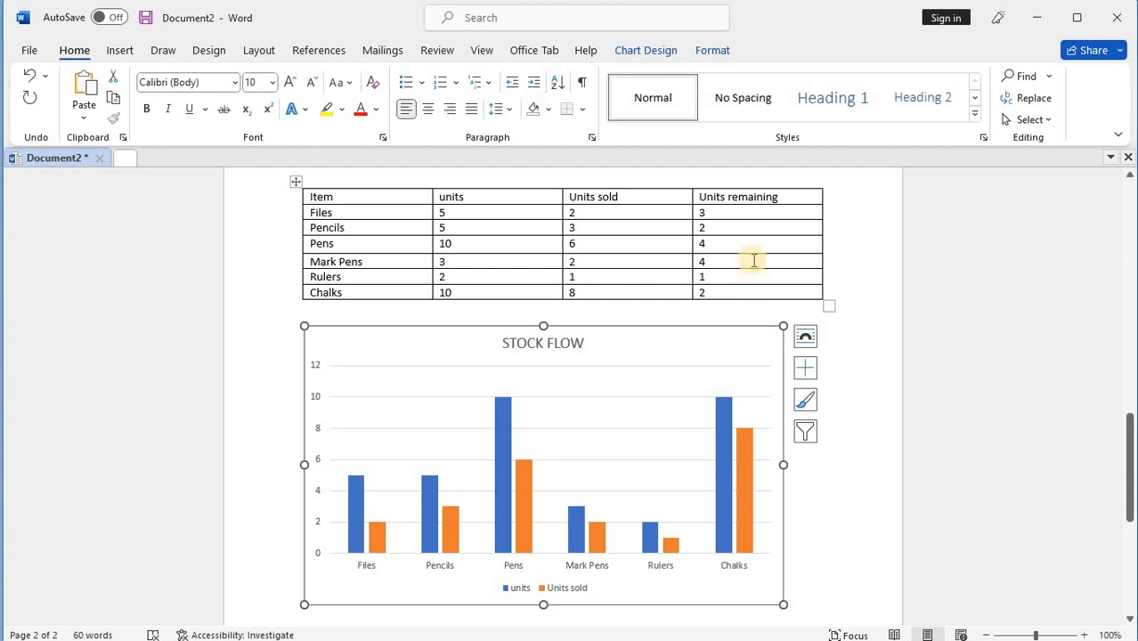
- Look through the available chart styles for the STOCK FLOW chart
left_click(806, 406)
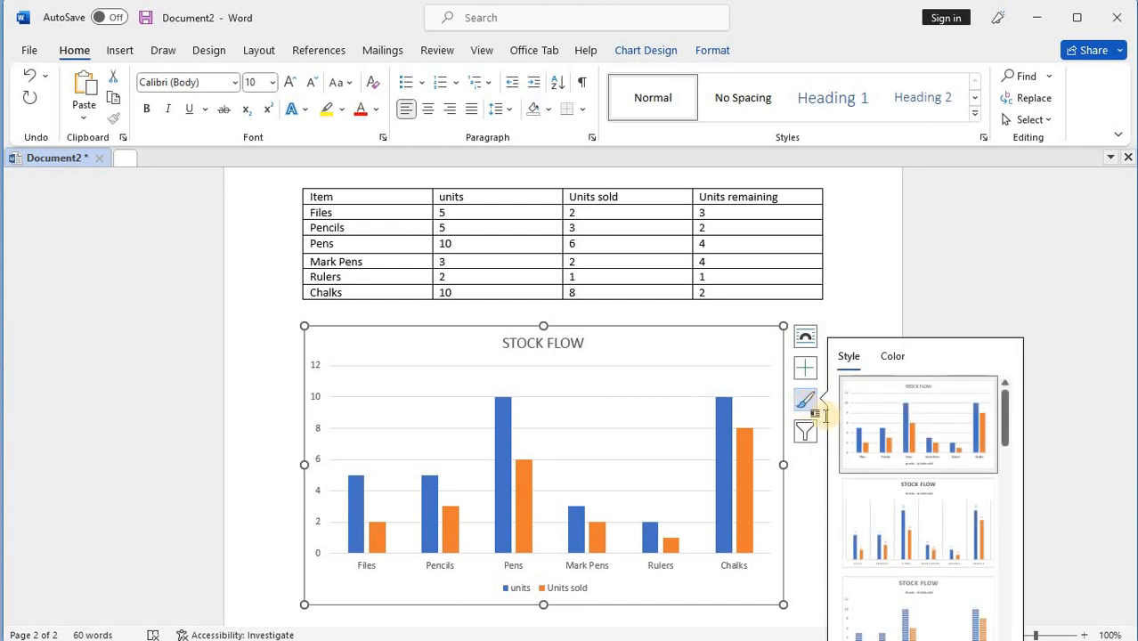
scroll(894, 450, "down", 2)
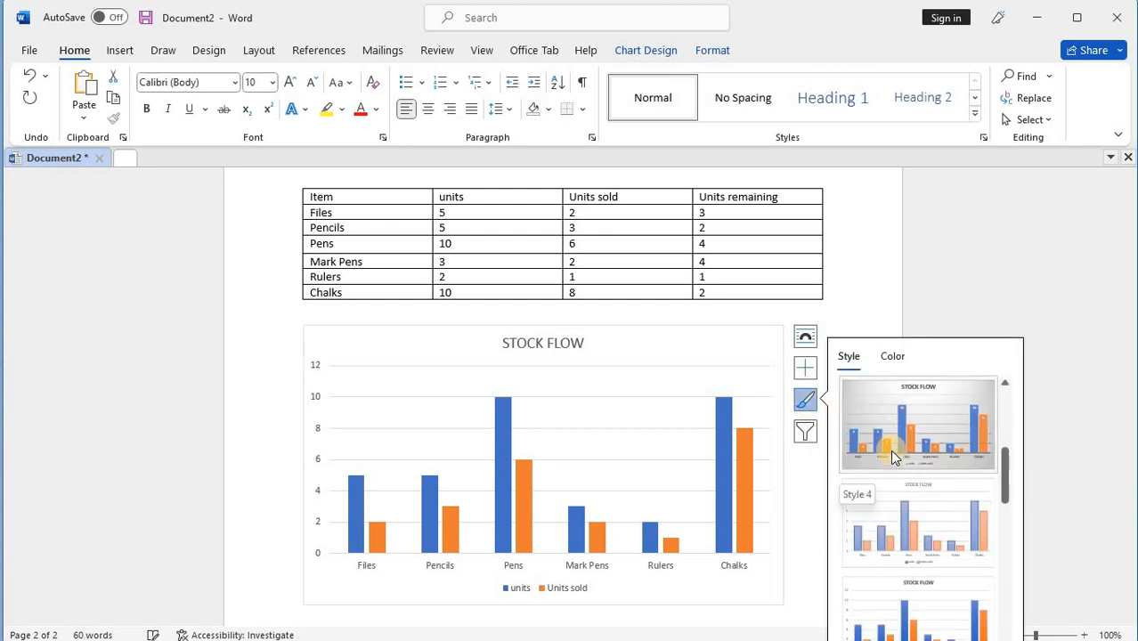
scroll(893, 451, "up", 2)
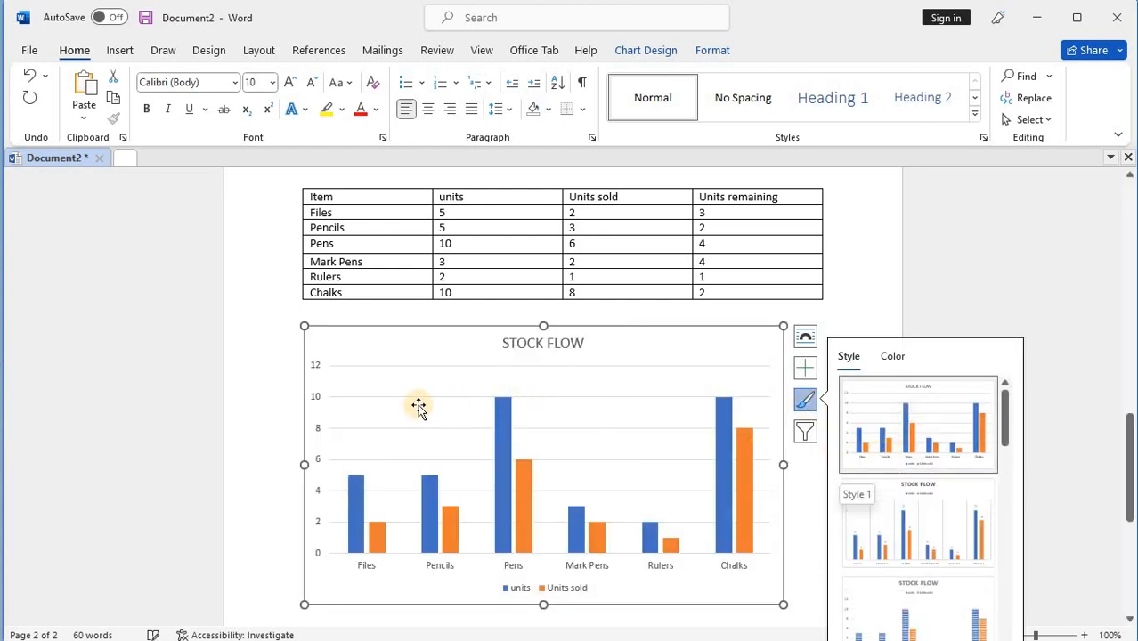
- Examine the series, effects, fill and border formatting options of the chart's units series, and close them
left_click(357, 490)
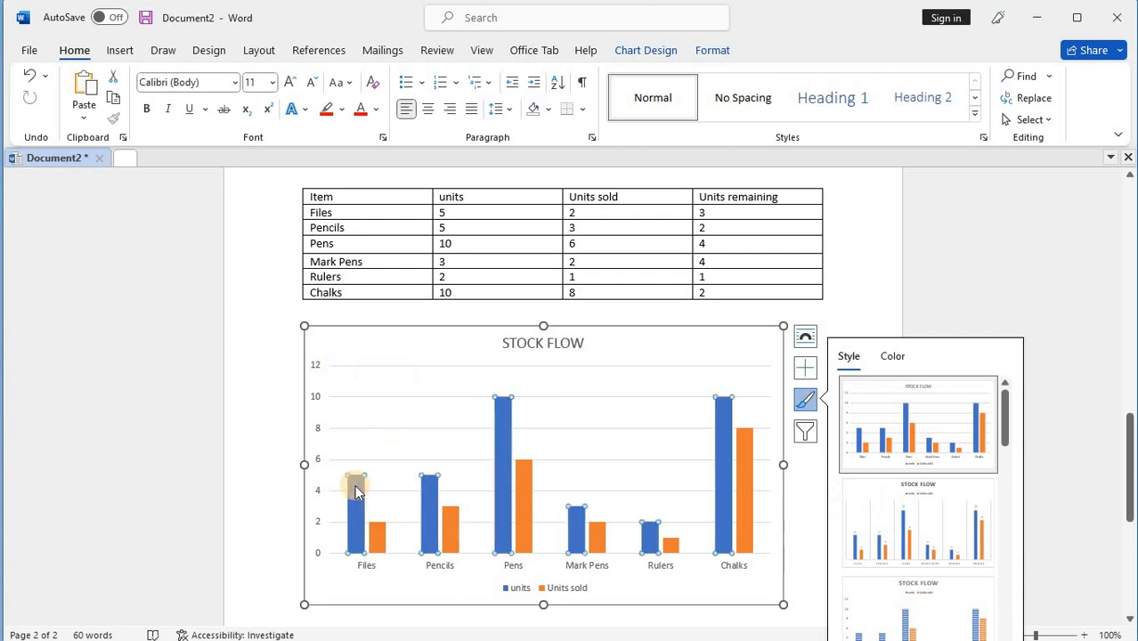
right_click(356, 492)
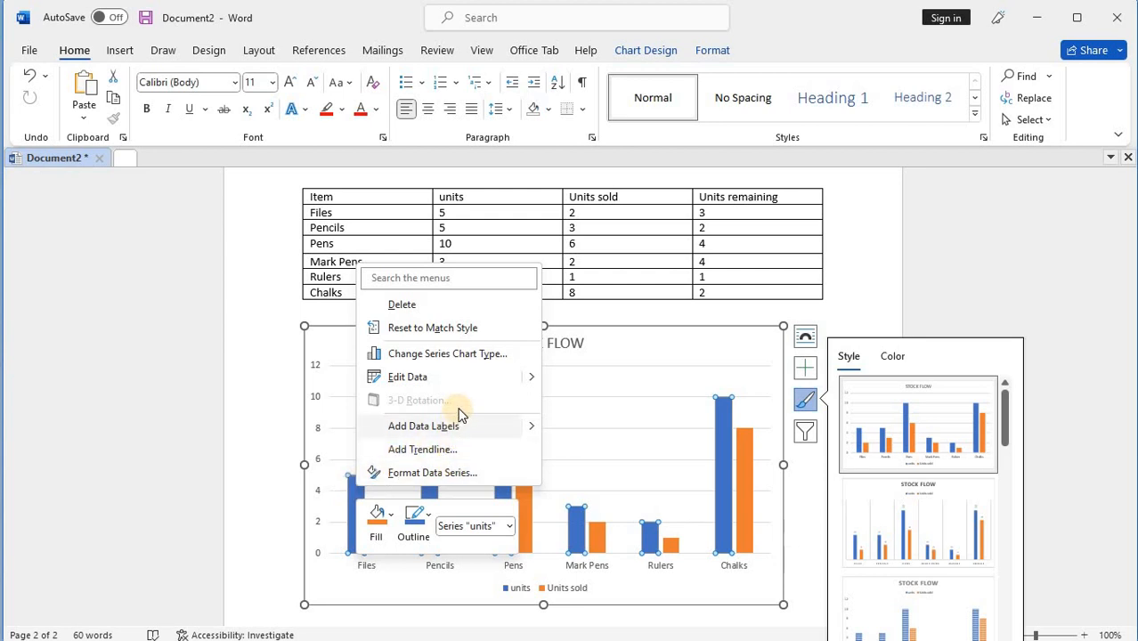
left_click(454, 473)
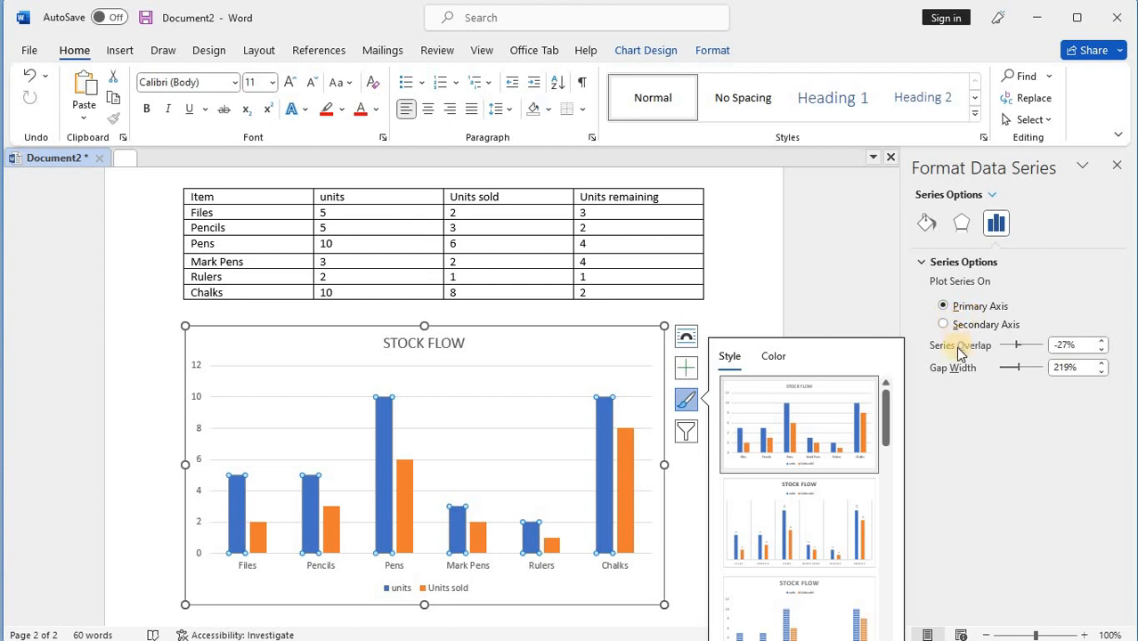
left_click(965, 233)
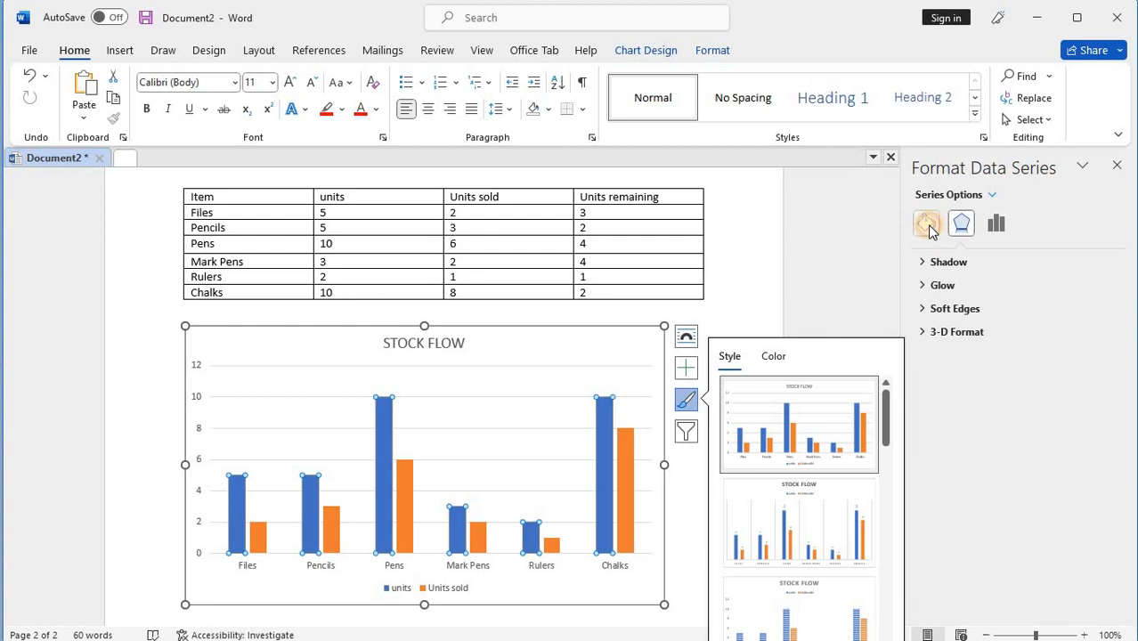
left_click(928, 226)
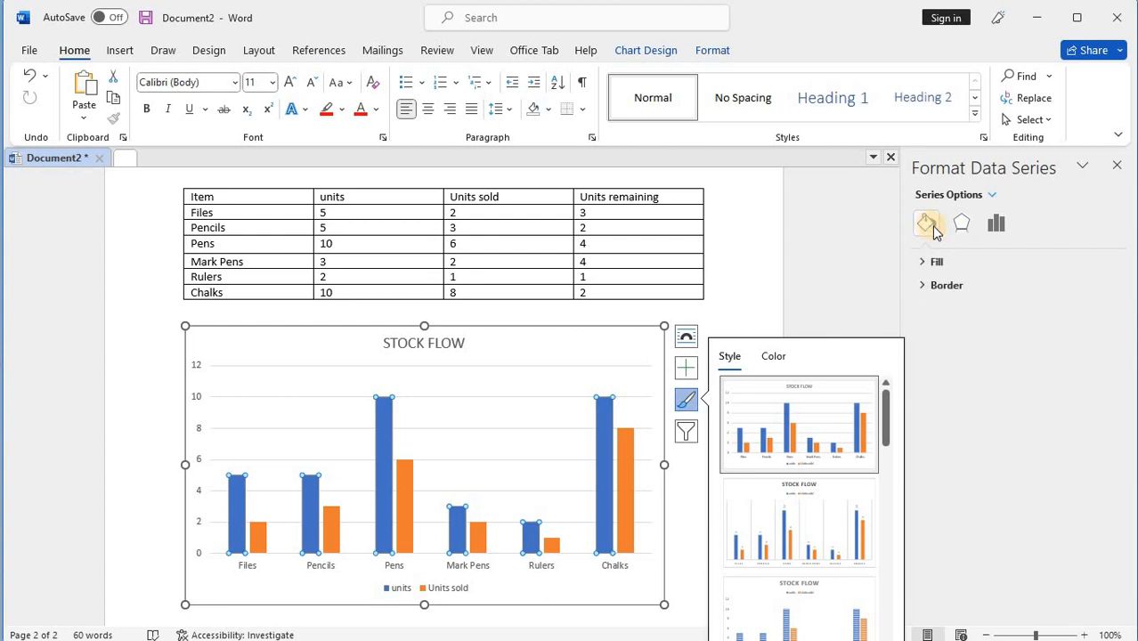
left_click(1115, 168)
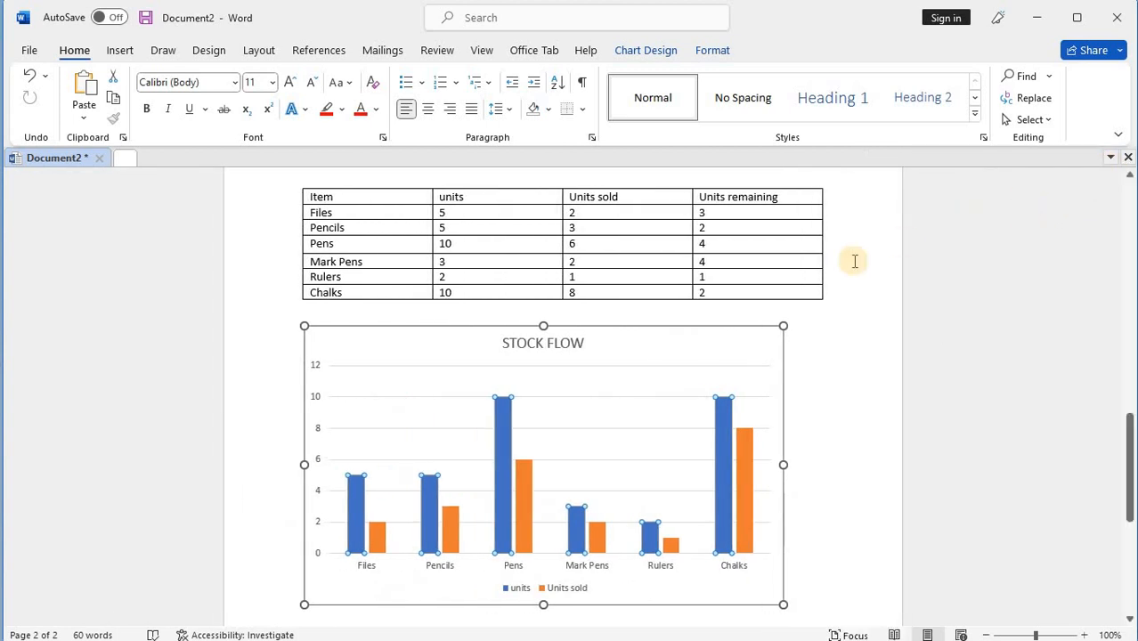
- Open the STOCK FLOW chart's data sheet for editing and move it clear of the table's Units remaining column
right_click(373, 341)
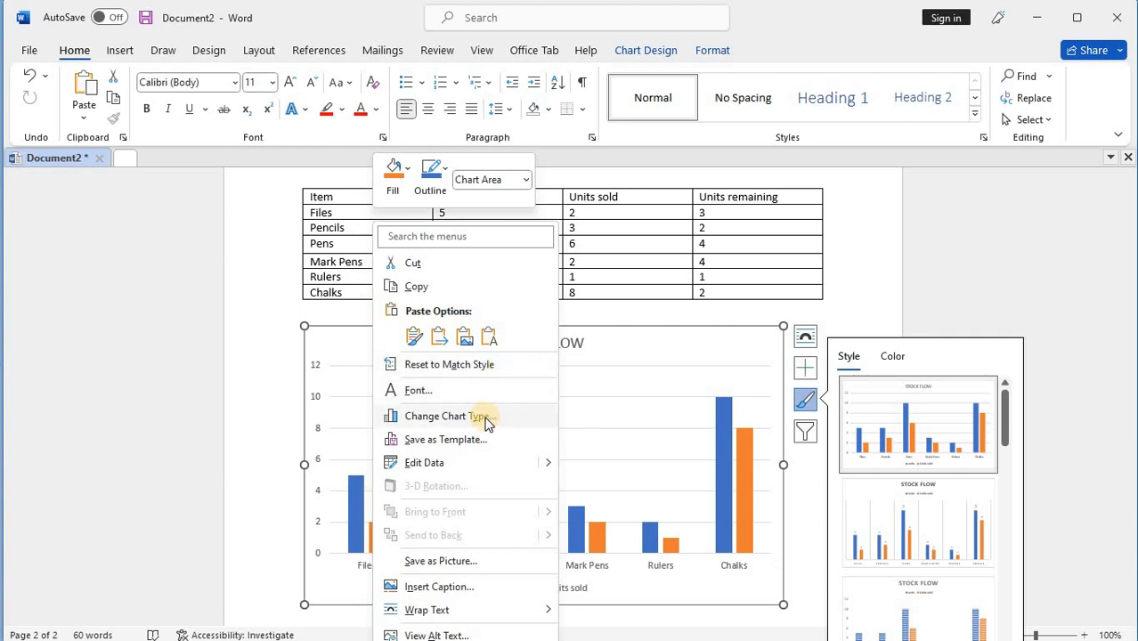
left_click(434, 472)
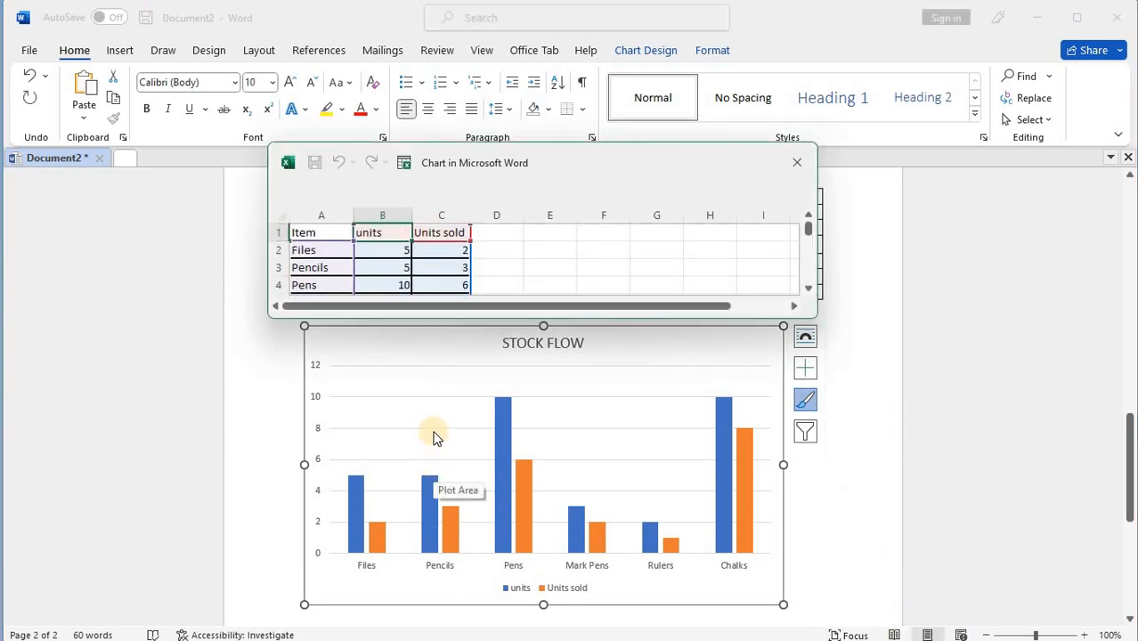
left_click(483, 234)
left_click_drag(513, 163, 763, 357)
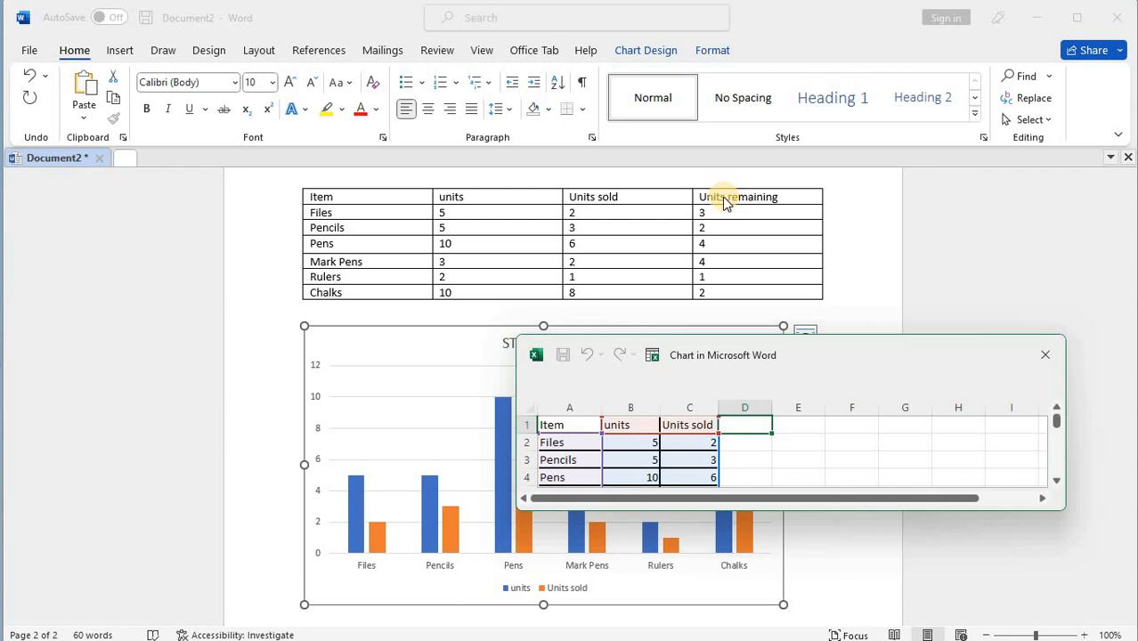
- Copy the table's Units remaining column into column D of the chart's data sheet, accepting the size mismatch, and close the sheet
scroll(726, 202, "up", 1)
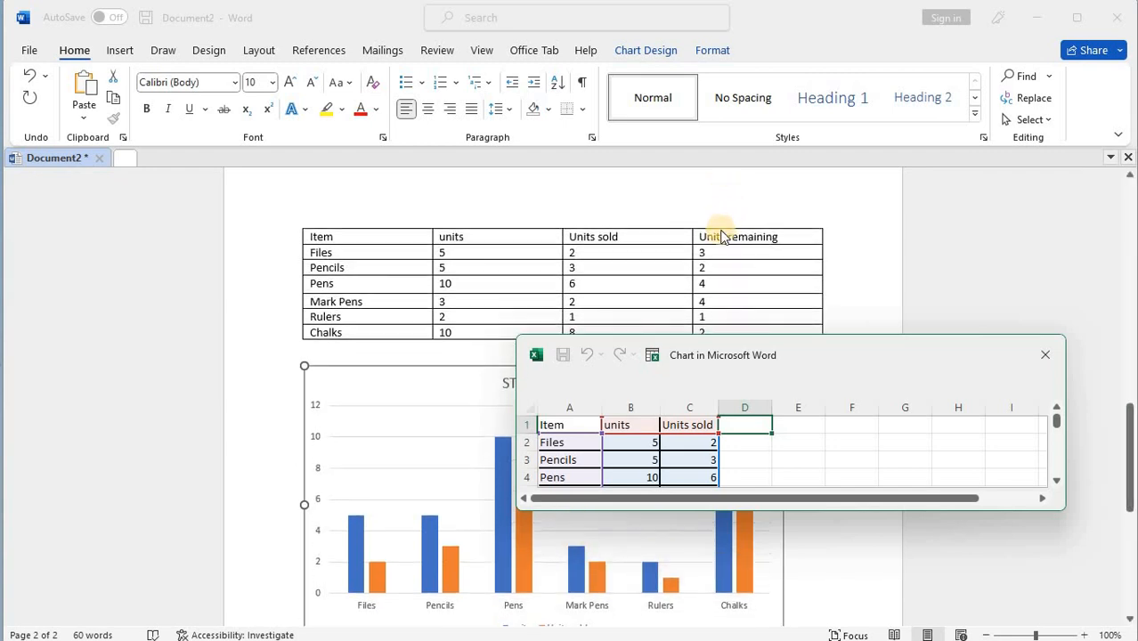
left_click(721, 226)
key("ctrl+c")
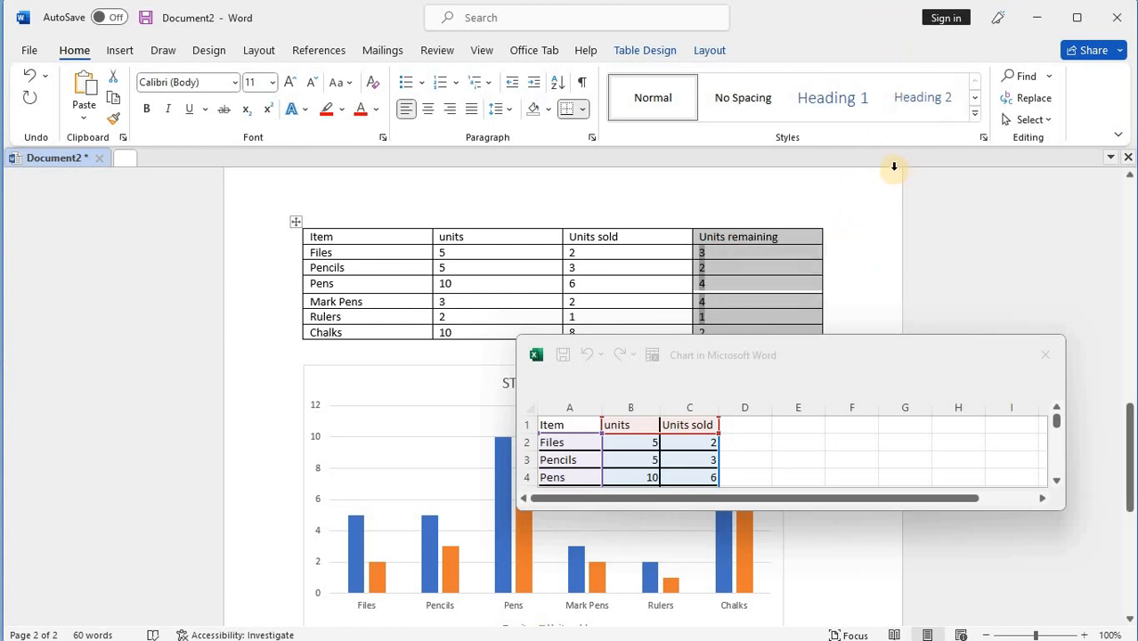
left_click(742, 408)
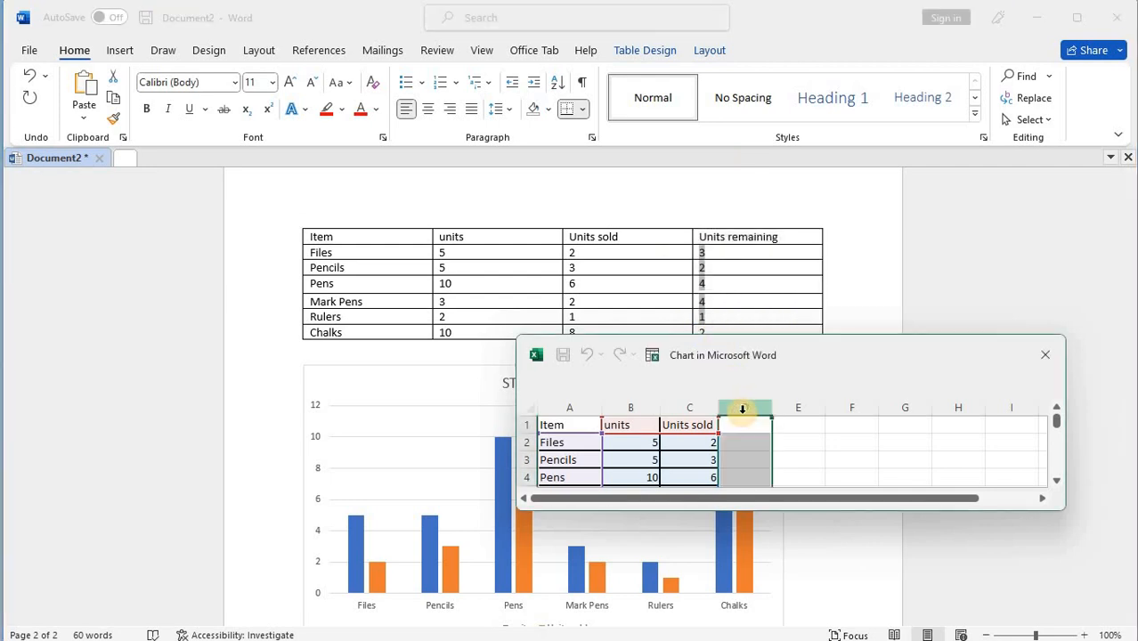
key("ctrl+v")
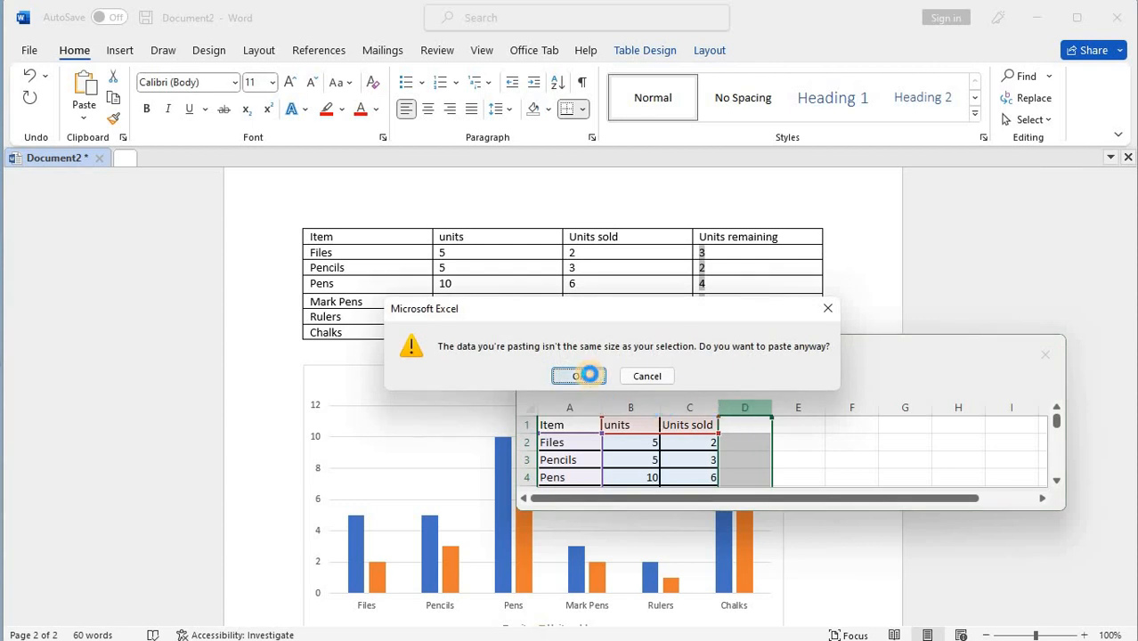
left_click(579, 376)
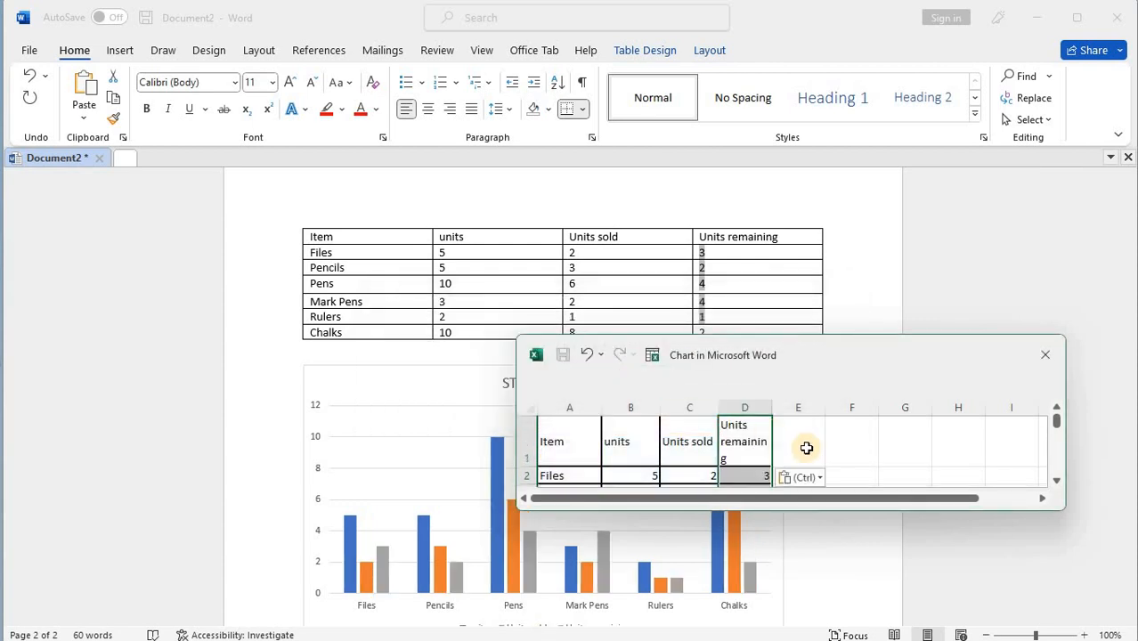
scroll(807, 450, "down", 2)
scroll(806, 450, "up", 2)
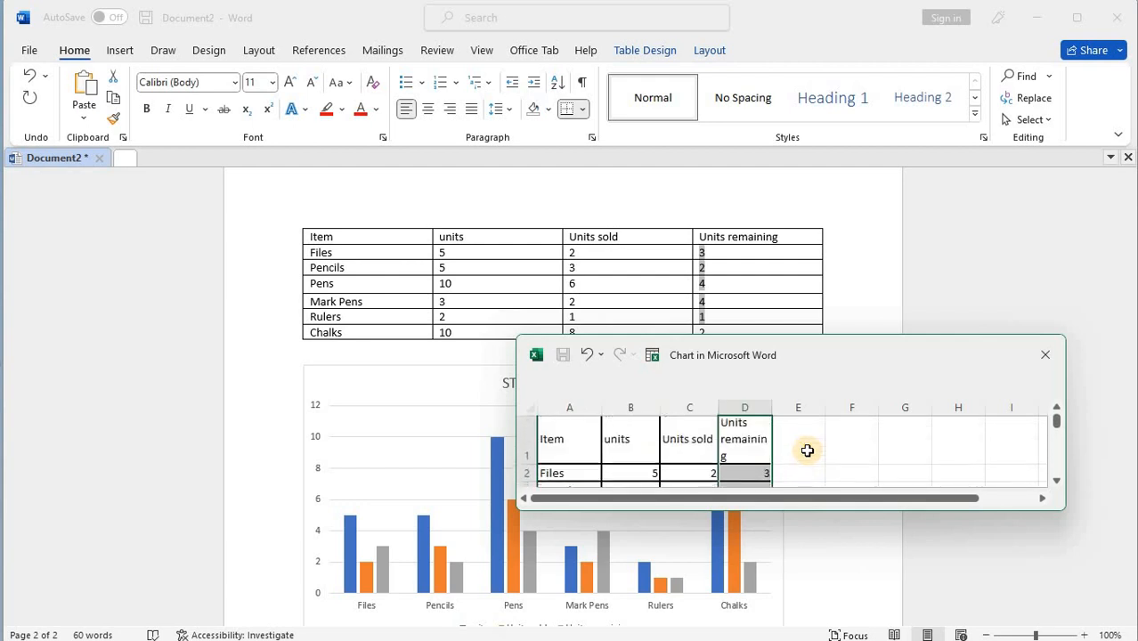
scroll(807, 450, "down", 2)
scroll(806, 450, "up", 2)
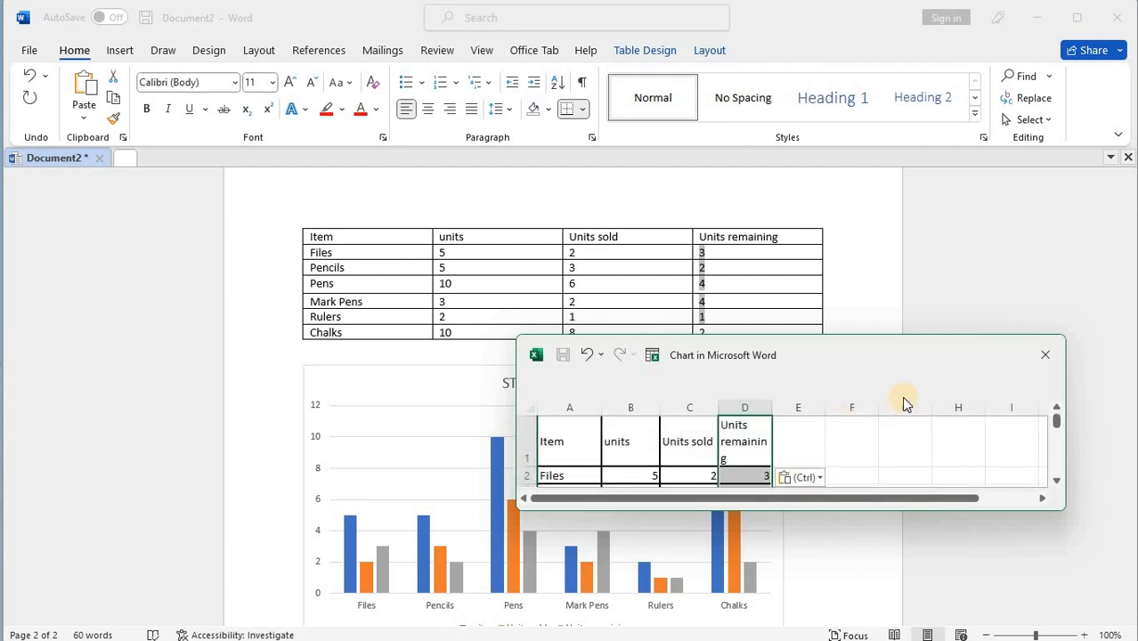
left_click(1038, 360)
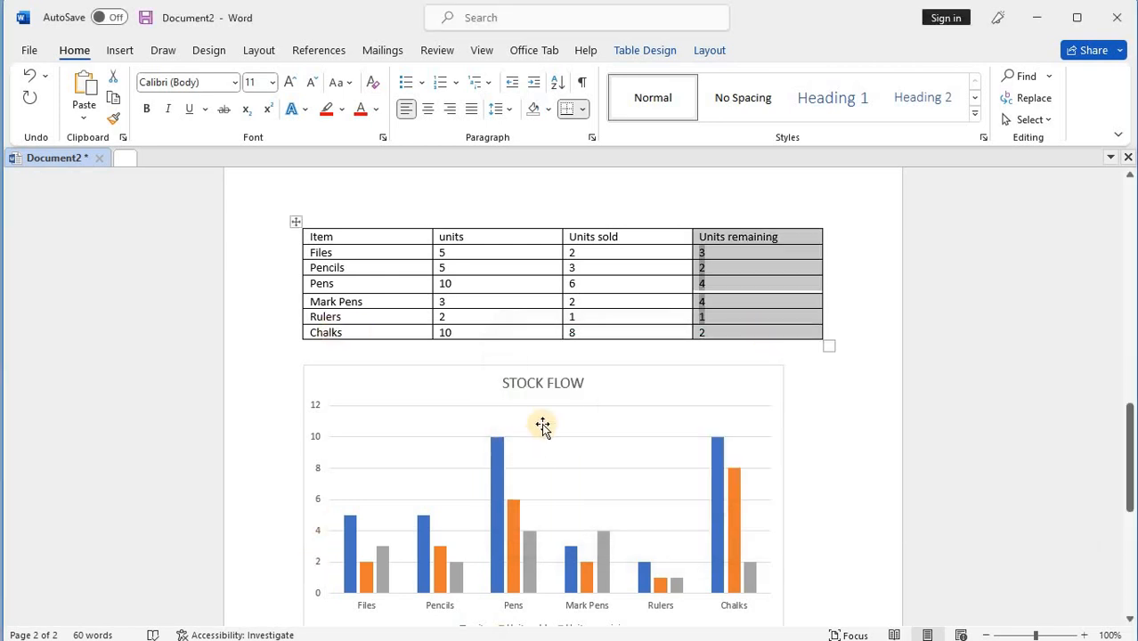
- Add data labels to the units and Units sold series in the STOCK FLOW chart
scroll(549, 414, "down", 2)
scroll(549, 414, "up", 2)
scroll(549, 414, "down", 1)
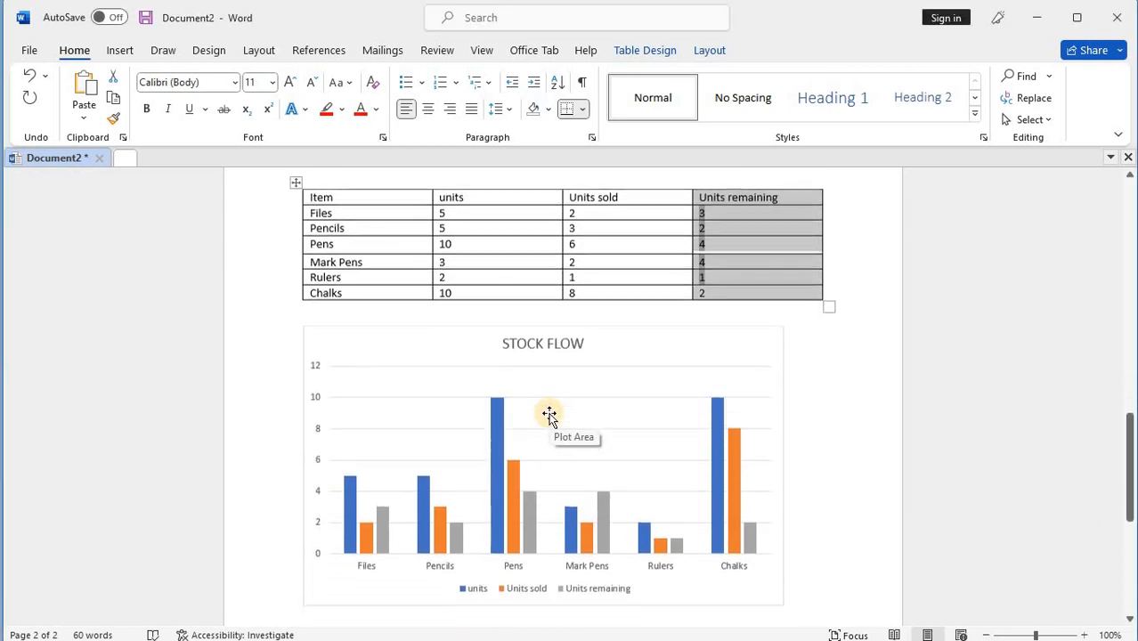
left_click(348, 502)
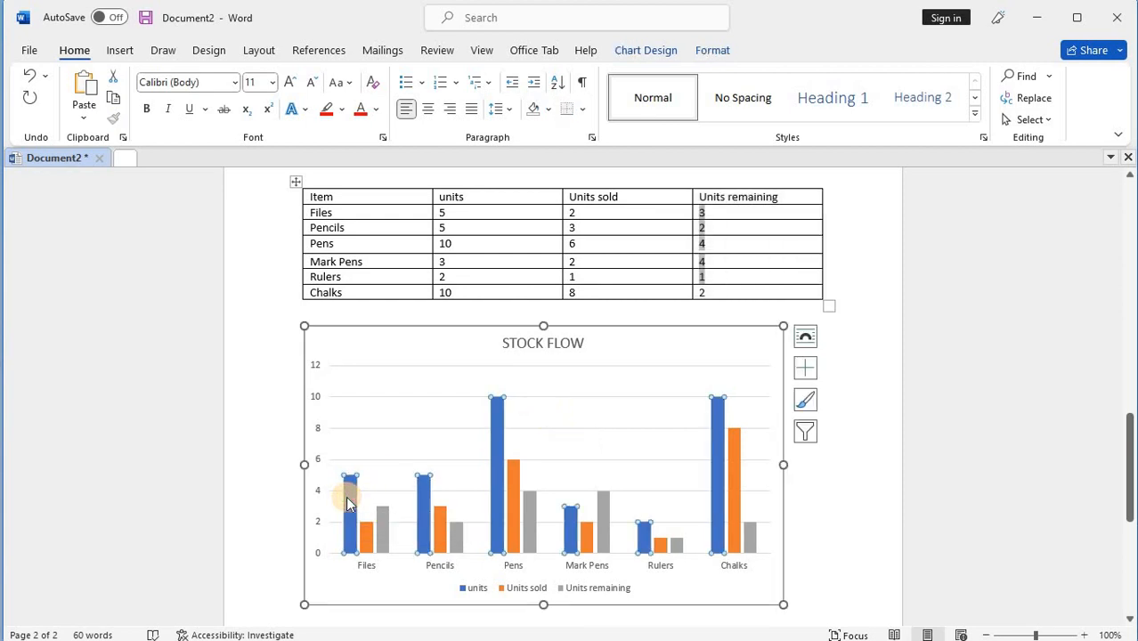
right_click(347, 502)
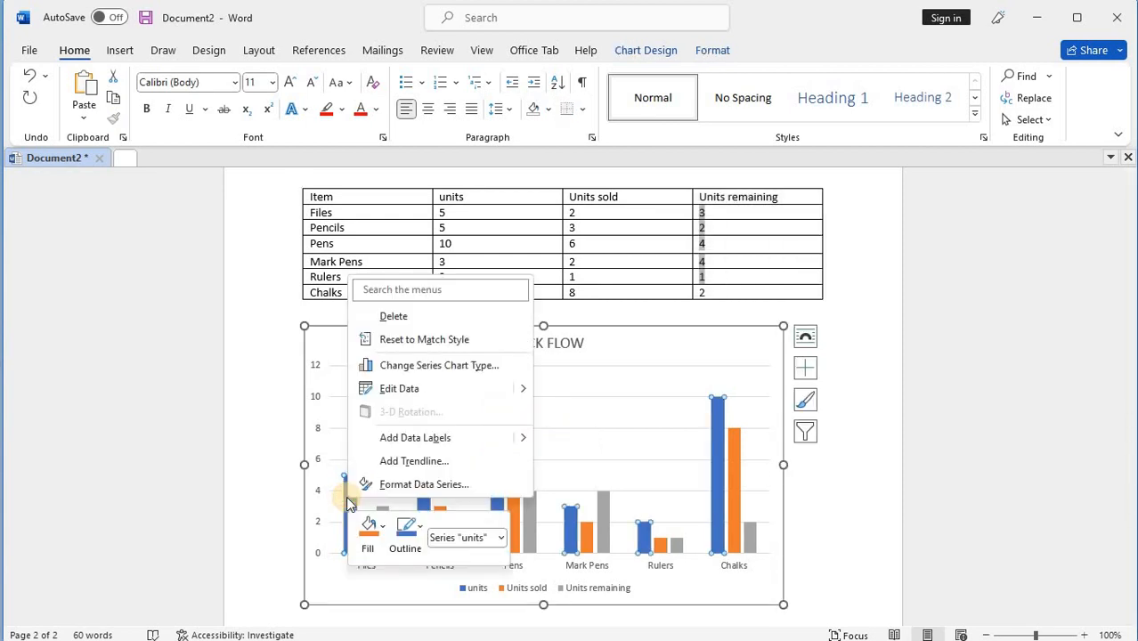
left_click(431, 438)
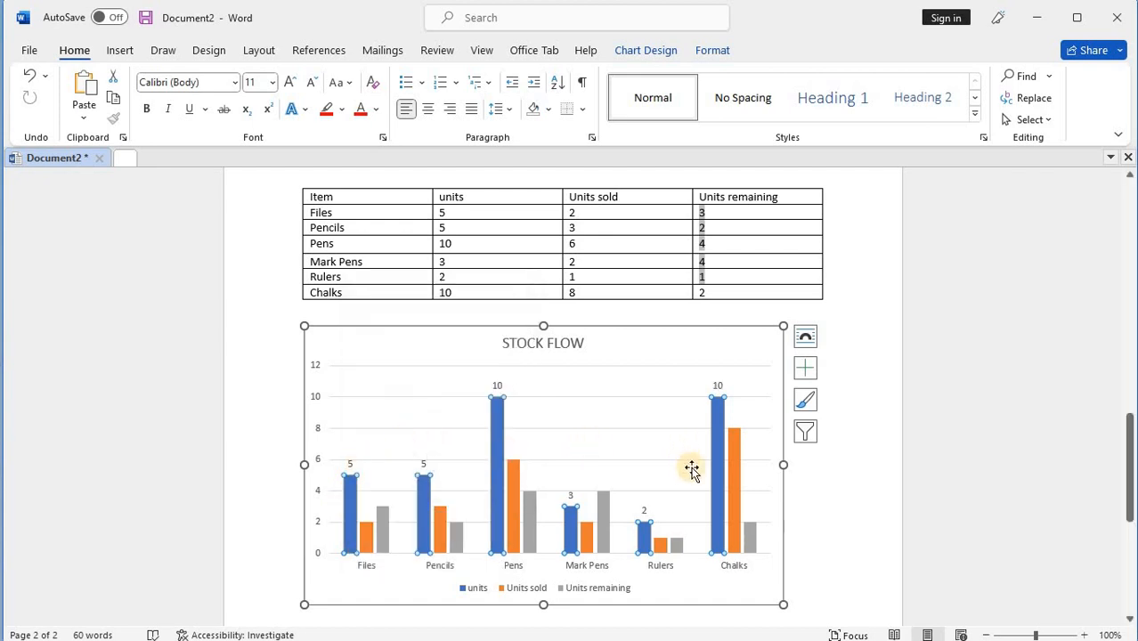
left_click(369, 531)
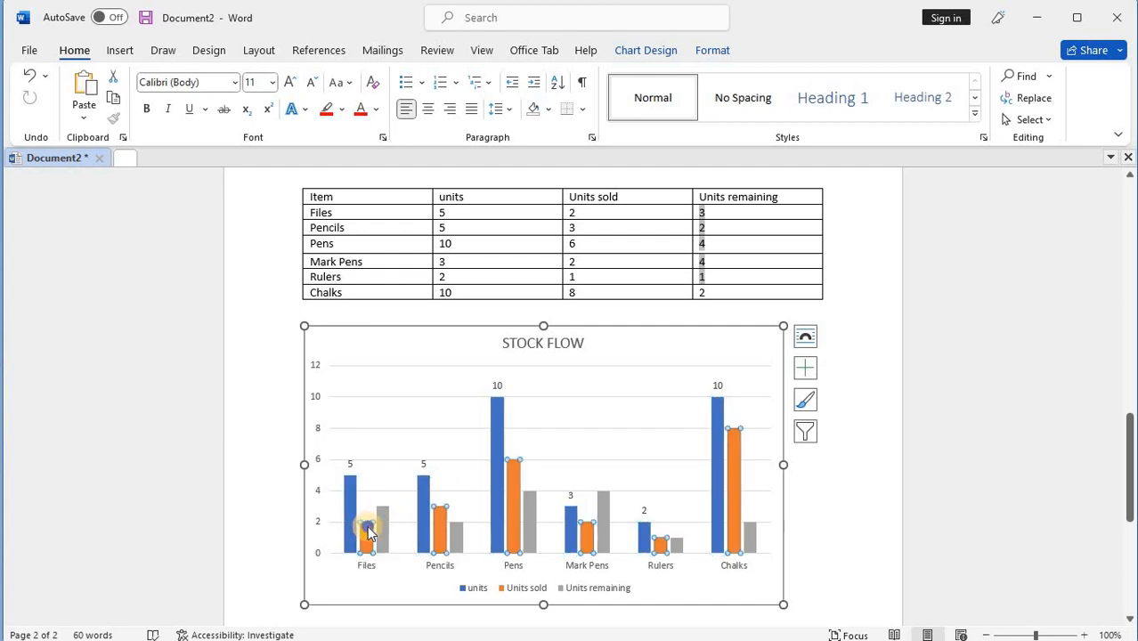
right_click(369, 531)
left_click(478, 469)
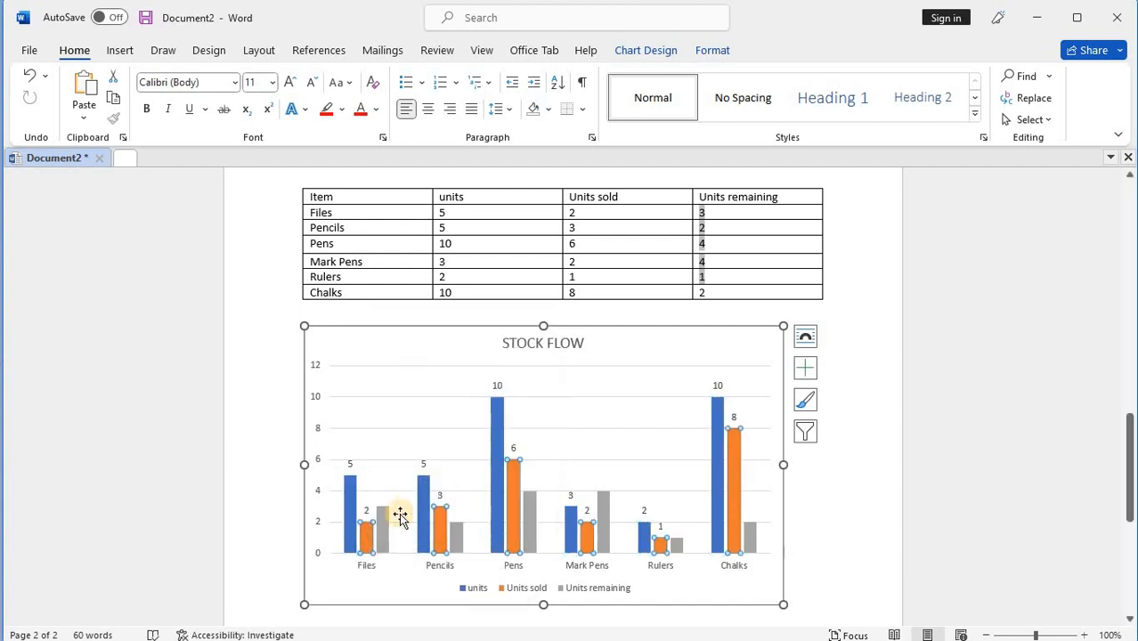
- Add data labels to the Units remaining series in the STOCK FLOW chart
left_click(385, 522)
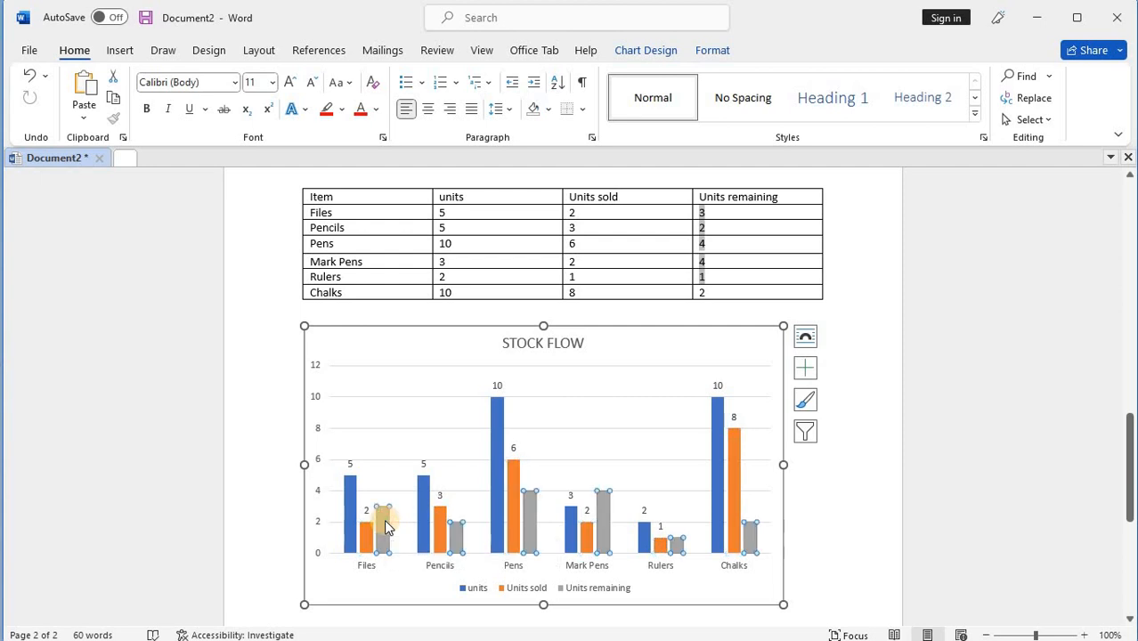
right_click(385, 522)
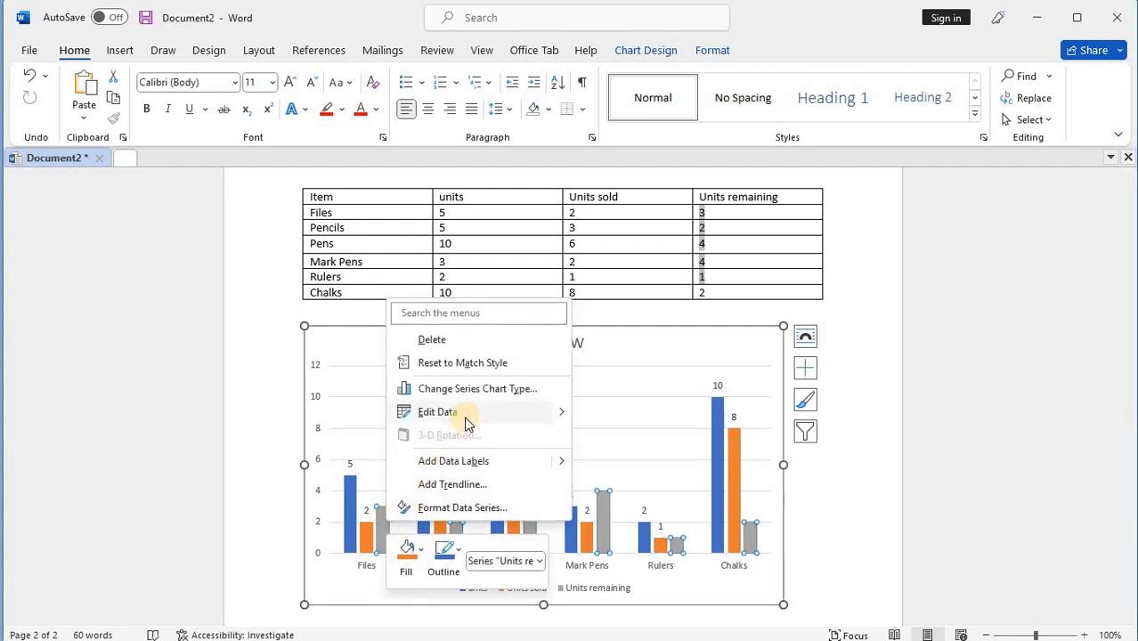
left_click(465, 461)
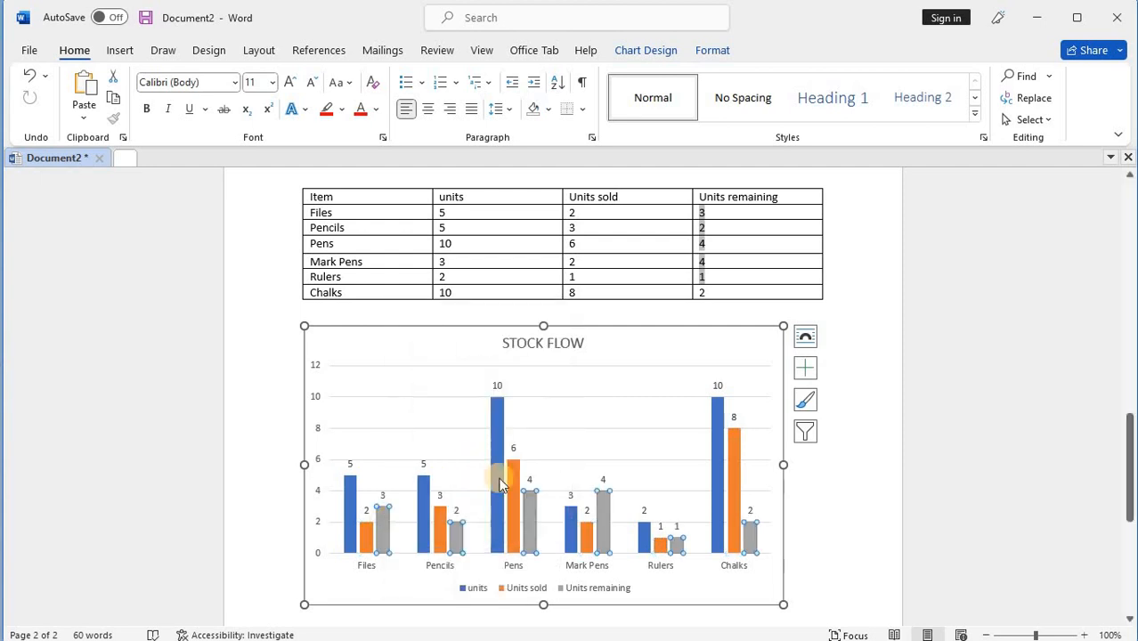
scroll(424, 439, "down", 2)
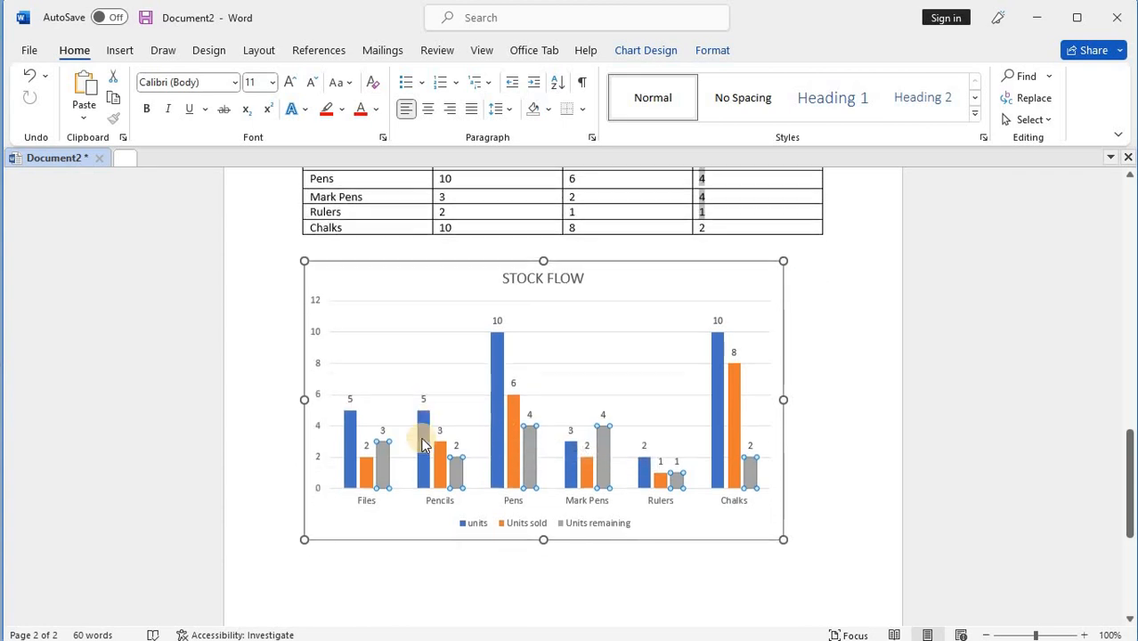
- Recolour the STOCK FLOW chart with the second Colorful palette of blue, grey and light blue
left_click(350, 429)
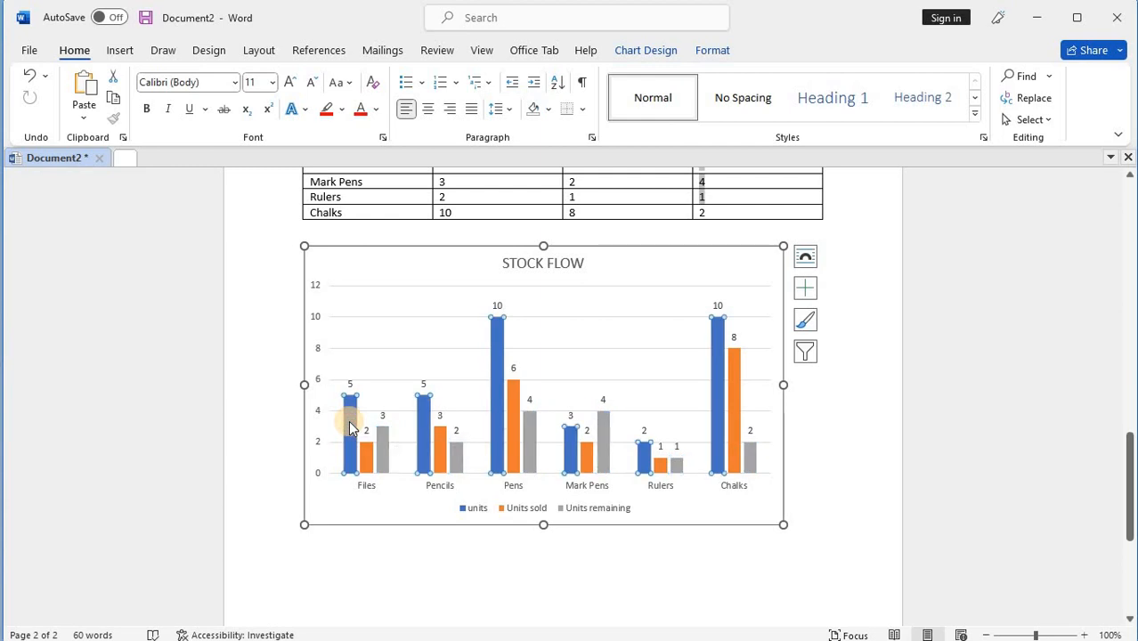
left_click(350, 428)
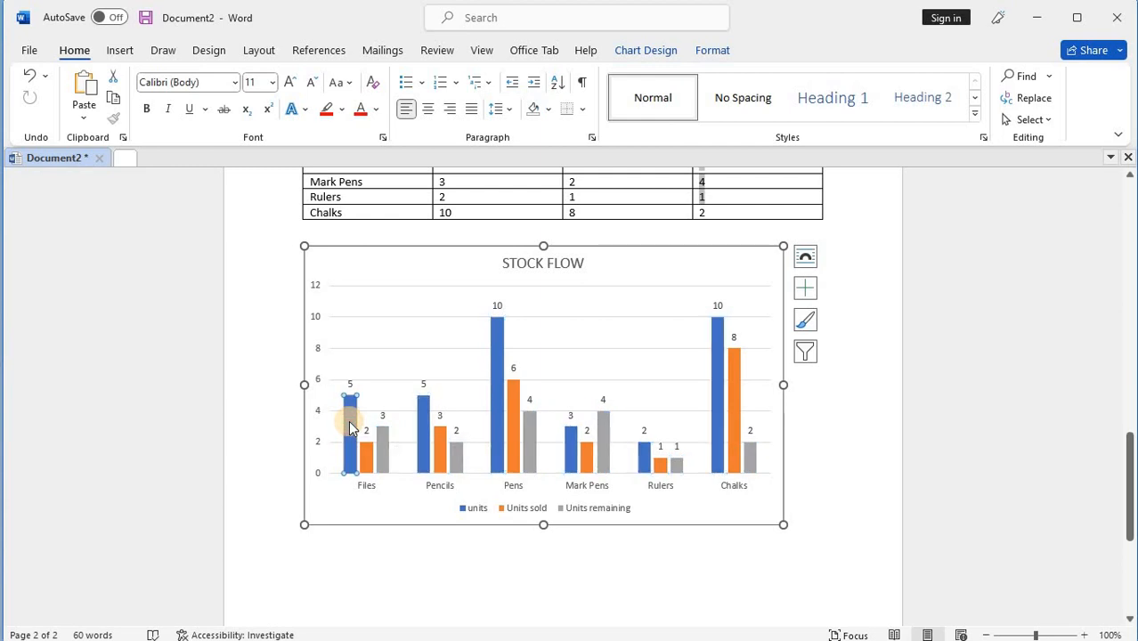
left_click(802, 326)
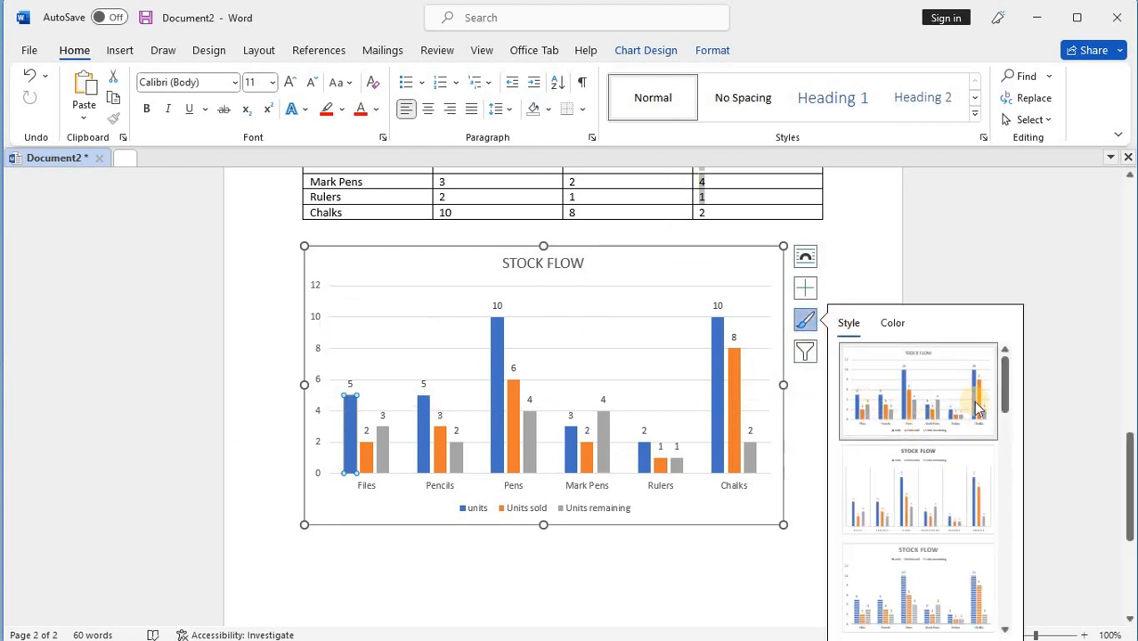
left_click(893, 325)
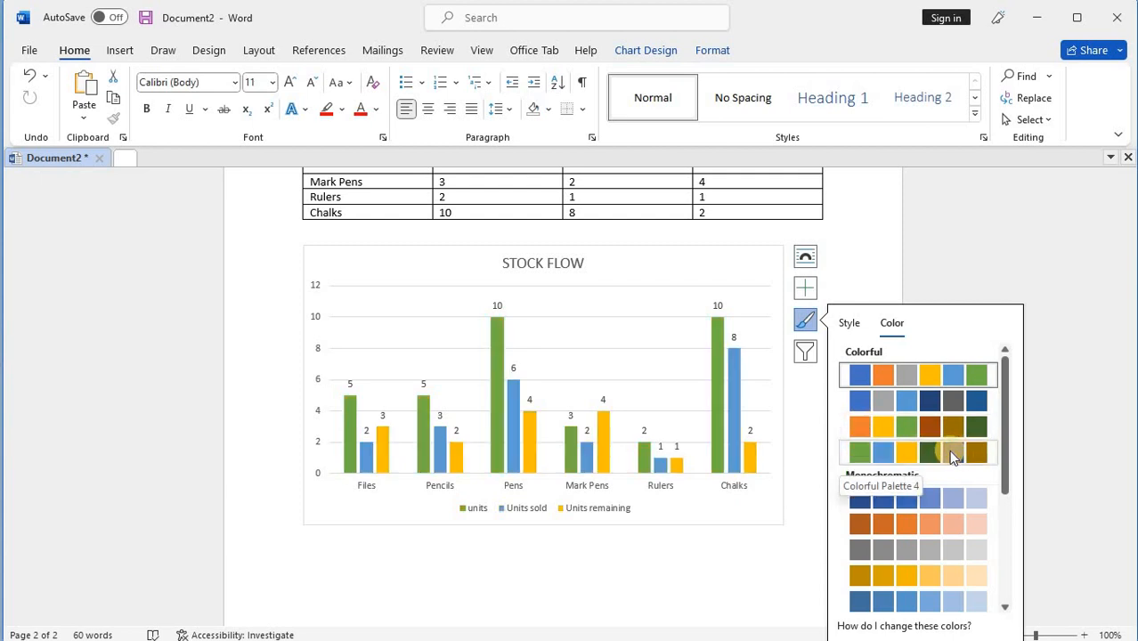
left_click(858, 405)
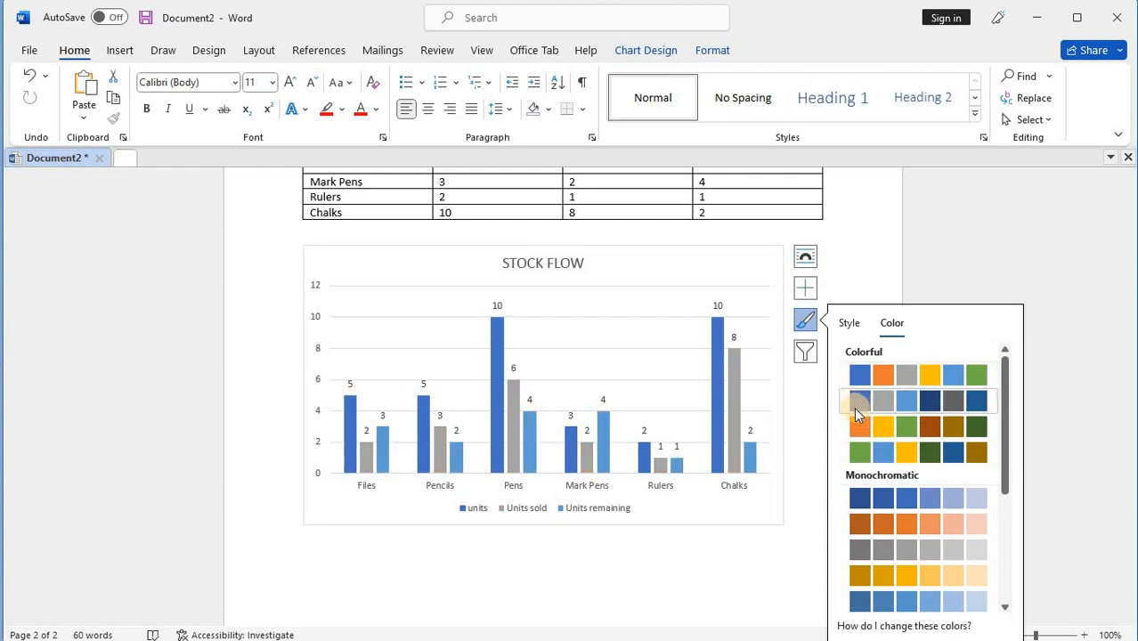
- Return the STOCK FLOW chart to the first Colorful palette of blue, orange and grey, and deselect the chart
left_click(366, 456)
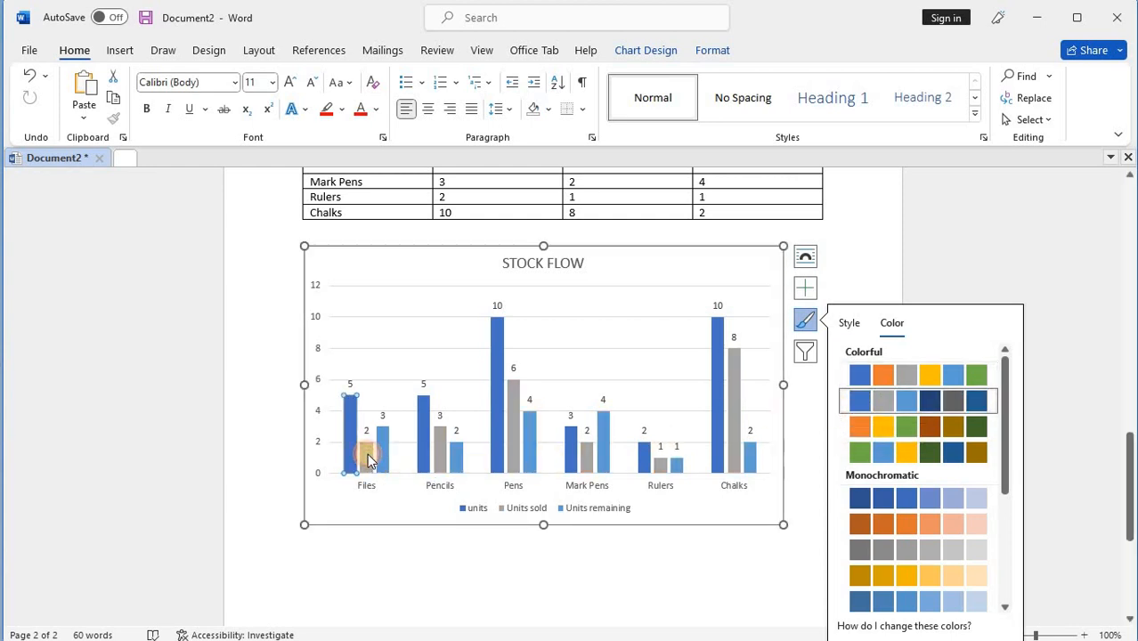
left_click(369, 459)
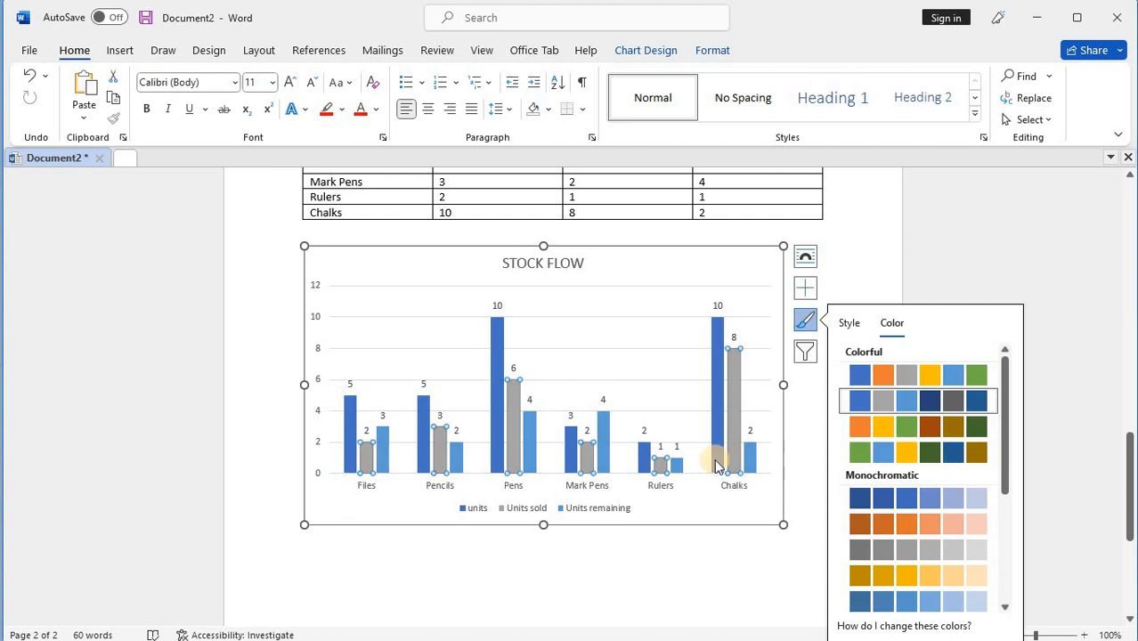
left_click(929, 377)
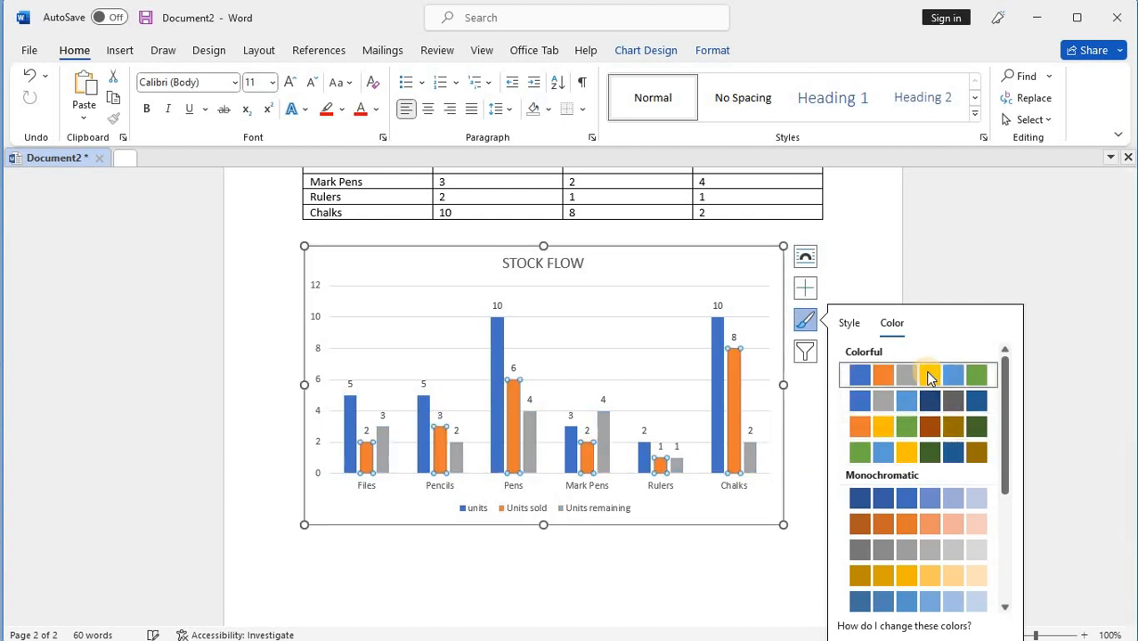
left_click(581, 556)
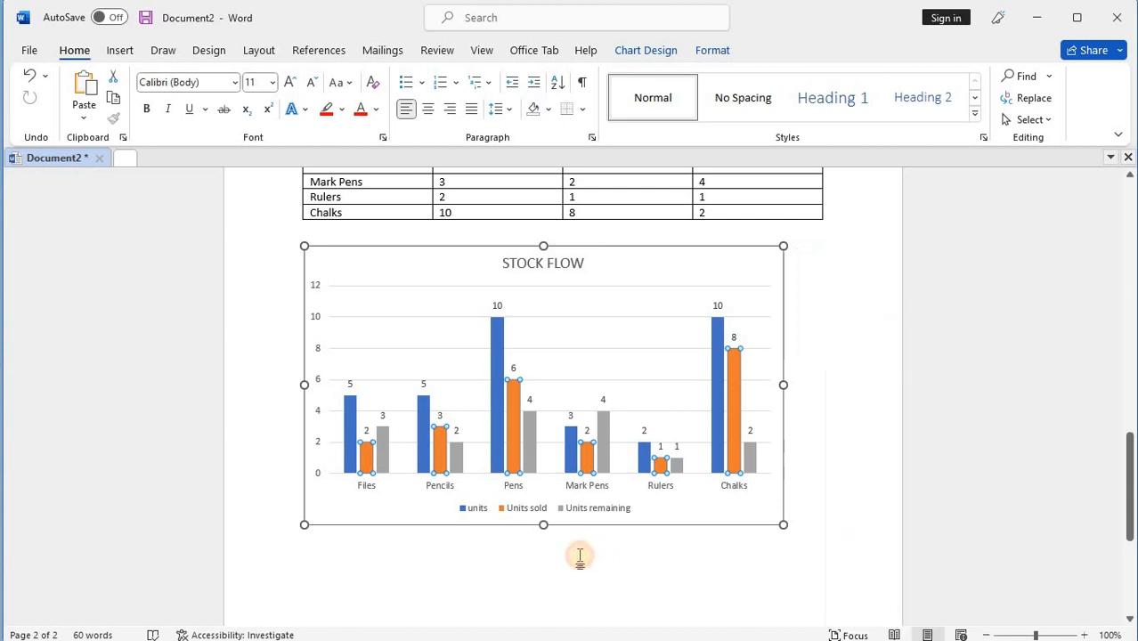
left_click(580, 554)
scroll(431, 278, "up", 3)
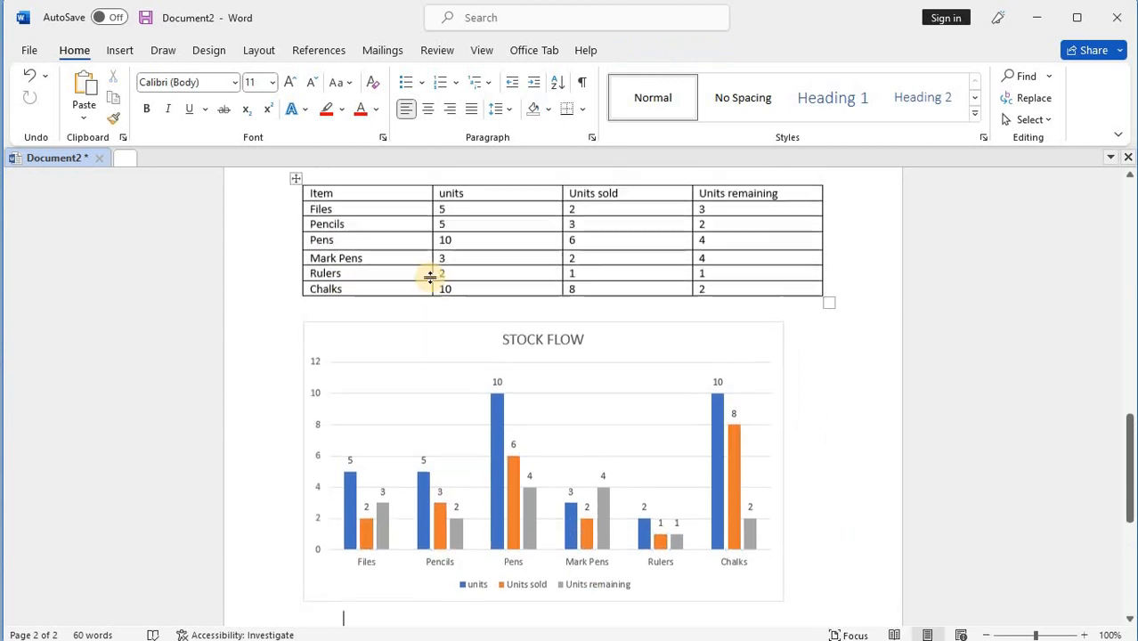
scroll(433, 276, "down", 3)
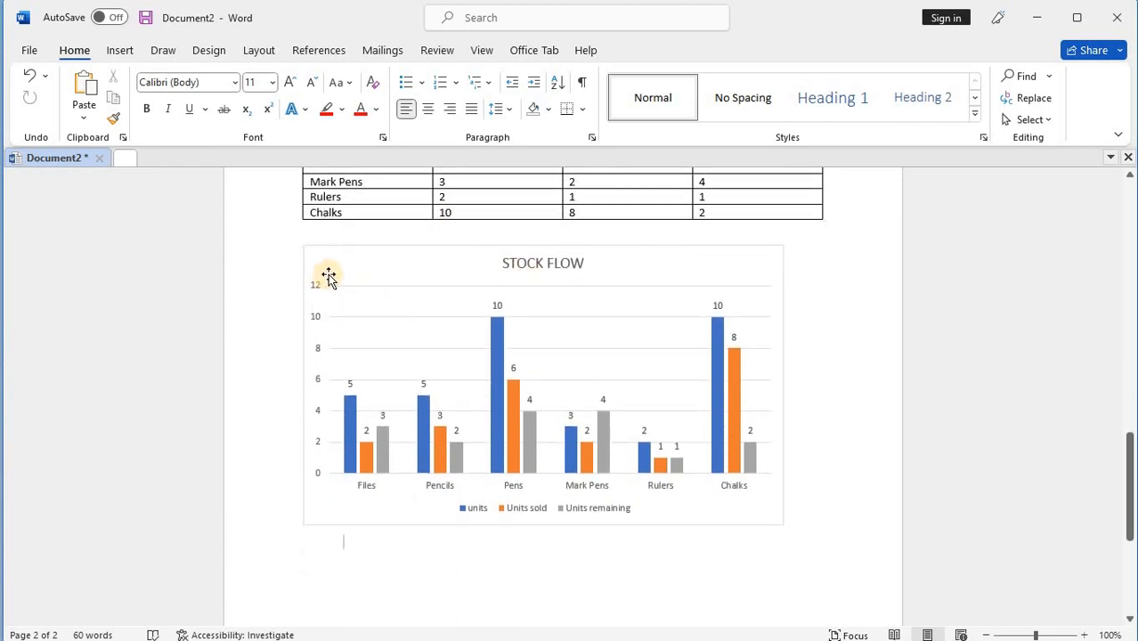
- Examine the column chart types offered for the STOCK FLOW chart, and cancel the chart type change
left_click(345, 273)
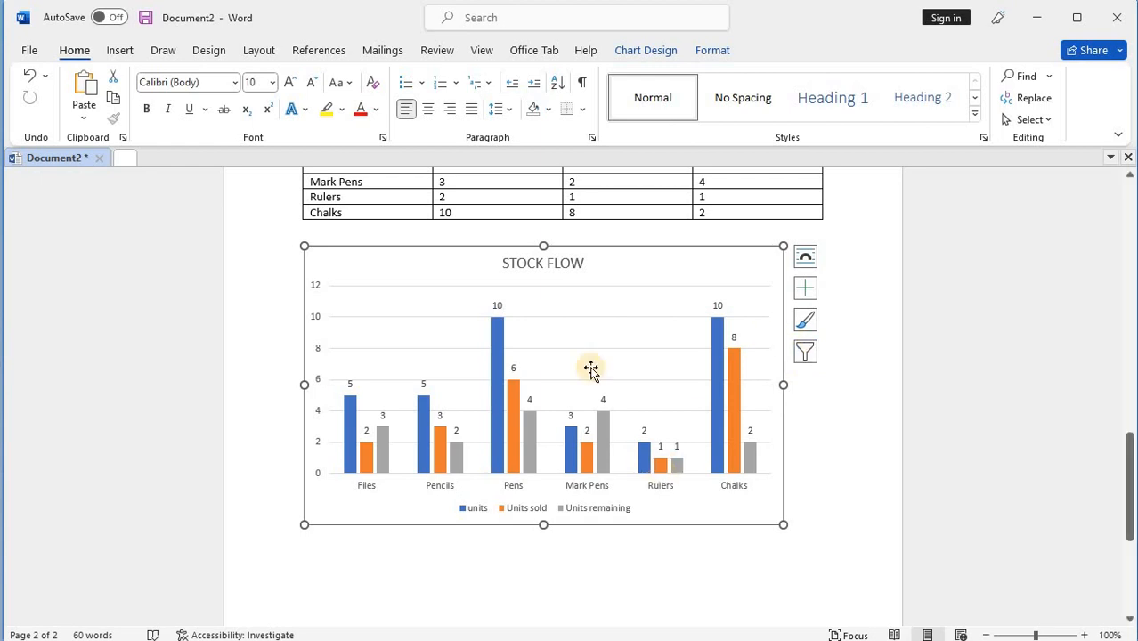
right_click(413, 267)
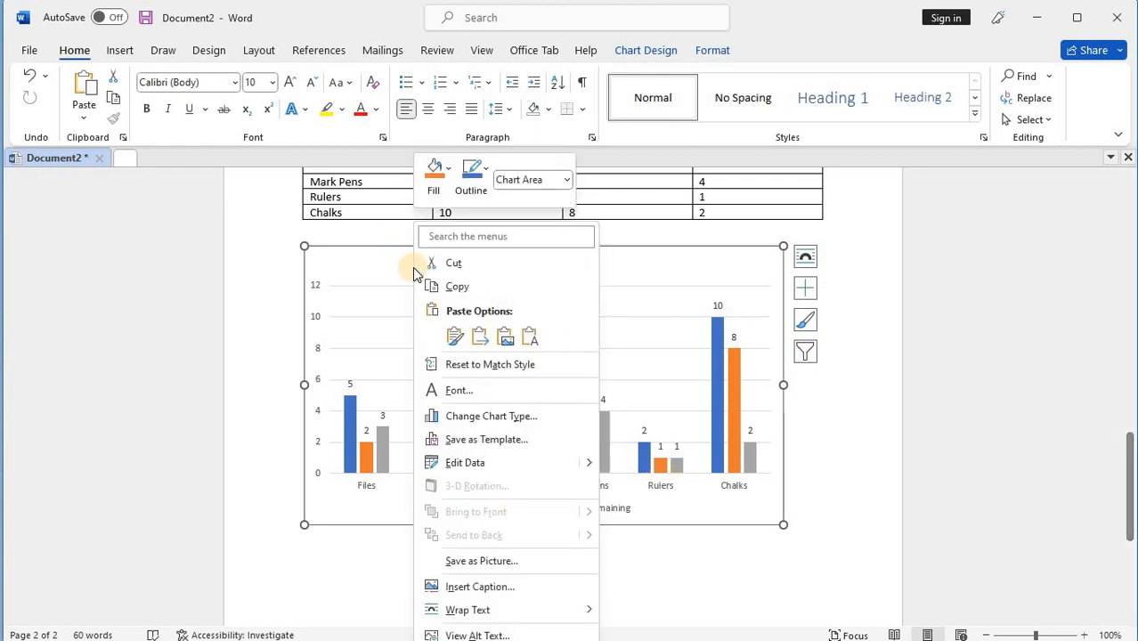
left_click(568, 422)
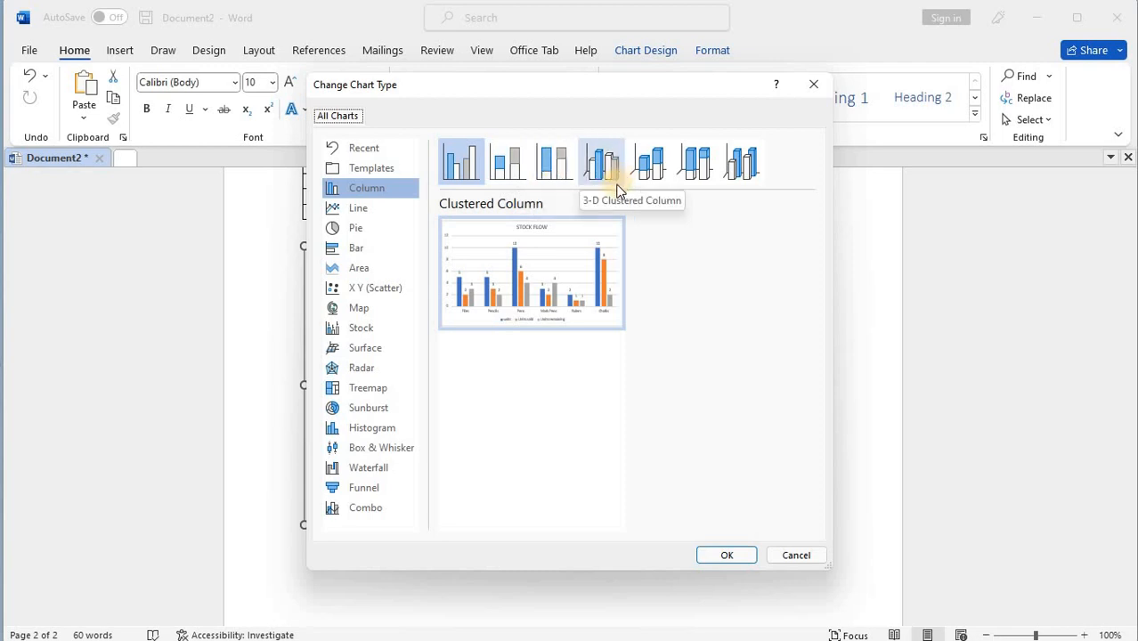
left_click(784, 557)
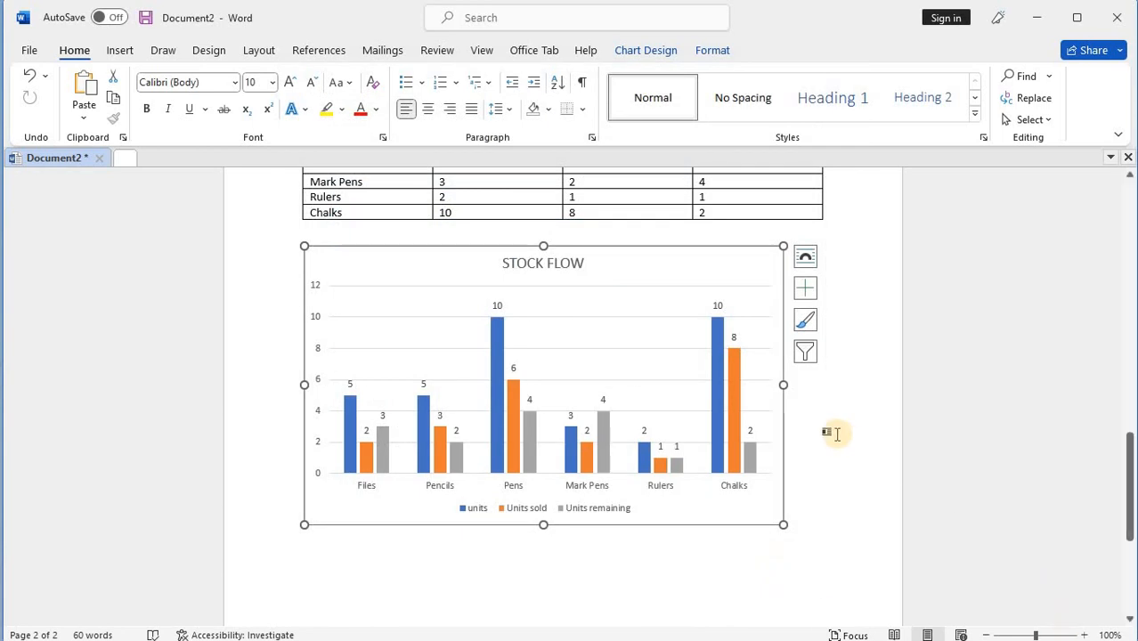
scroll(833, 432, "up", 1)
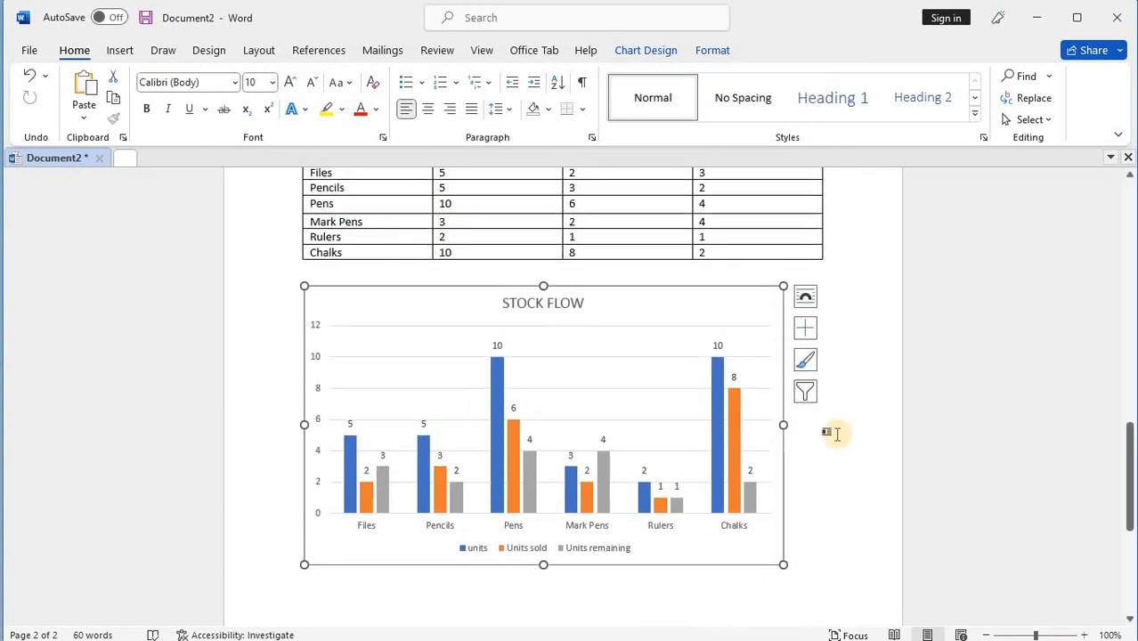